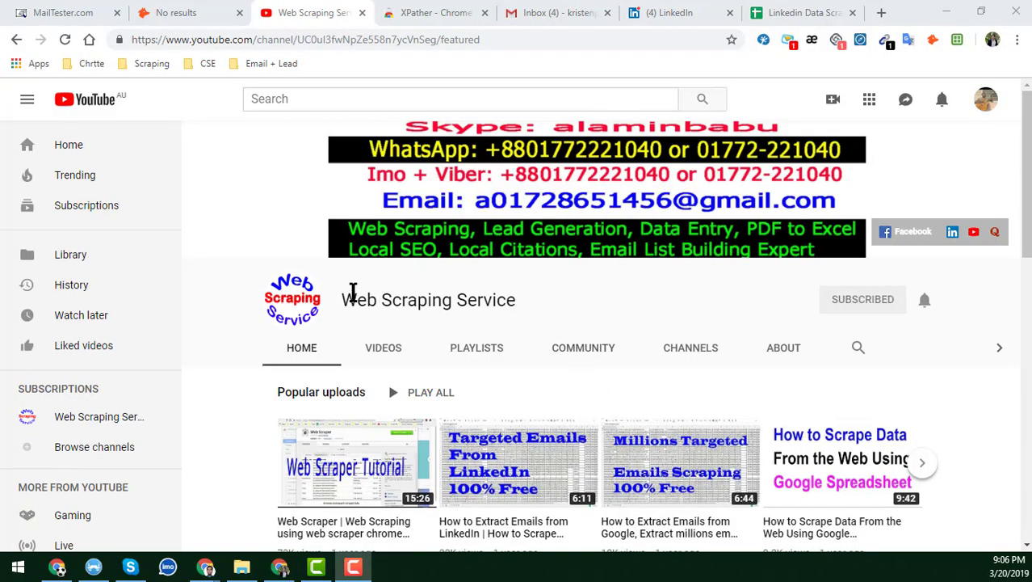
- Review the first data row's name, LinkedIn URL, job title and location in the Linkedin Data Scraping spreadsheet, and revisit the Web Scraping Service YouTube channel
drag(340, 300, 521, 308)
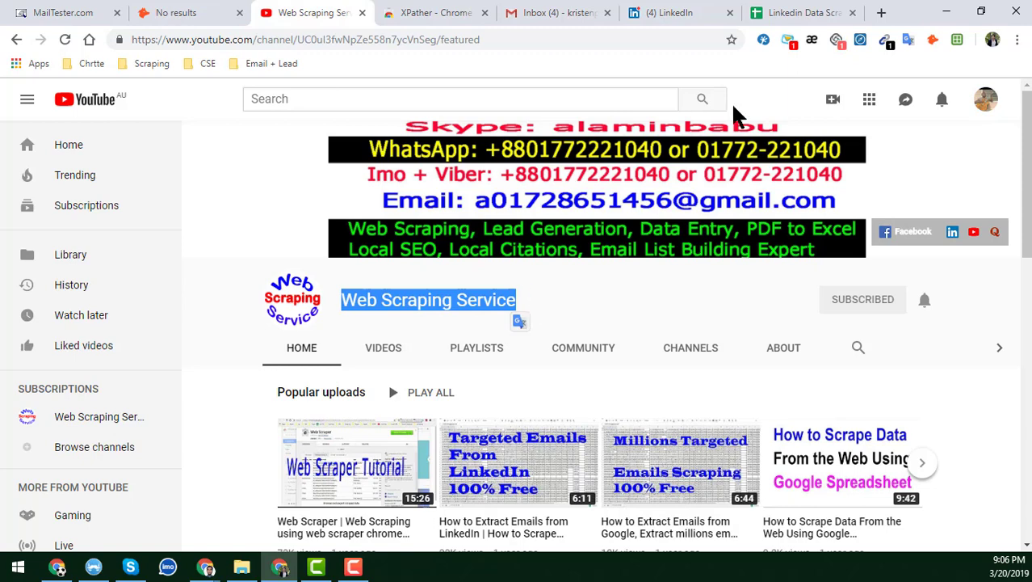
click(804, 13)
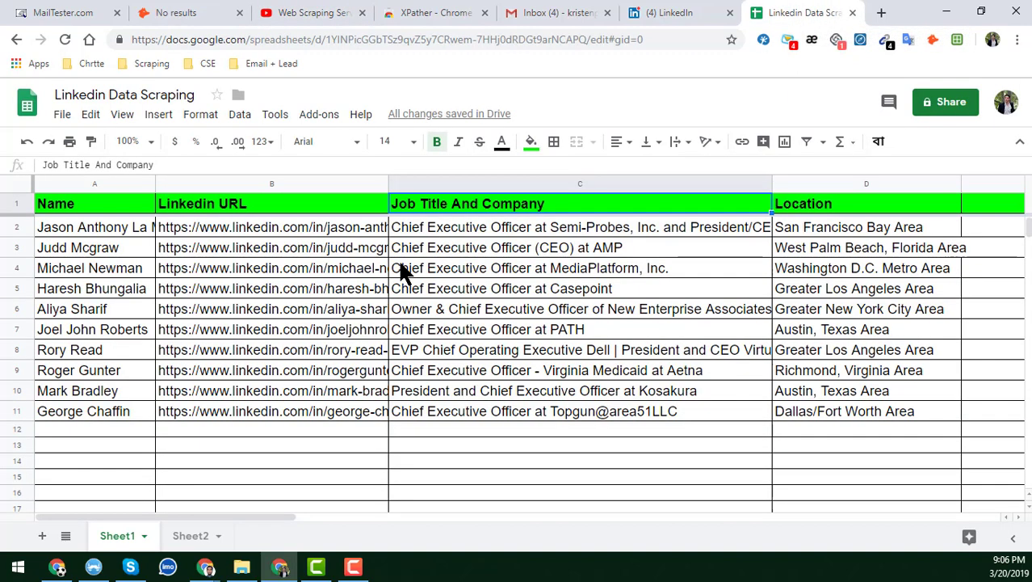
click(327, 230)
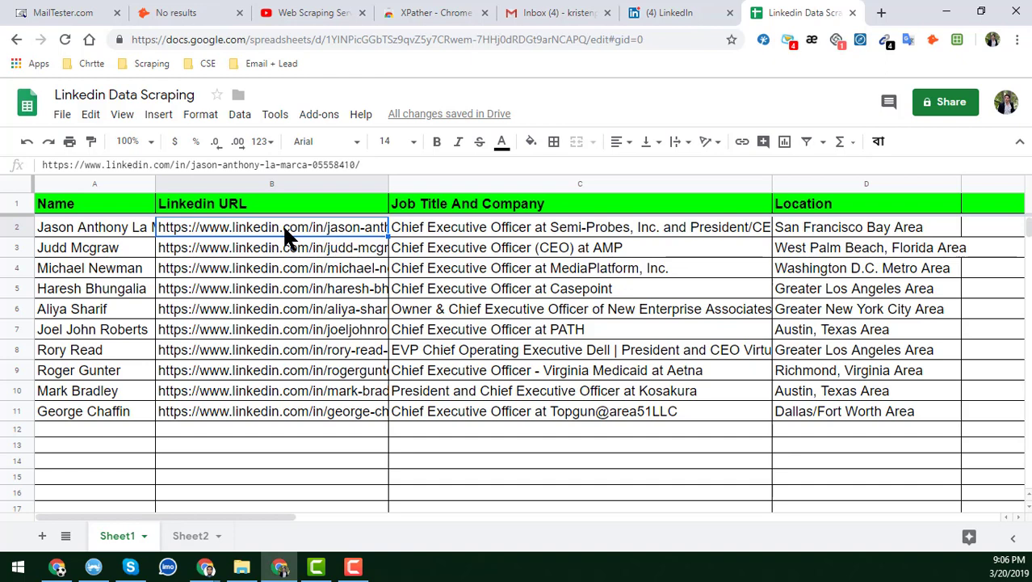
click(425, 234)
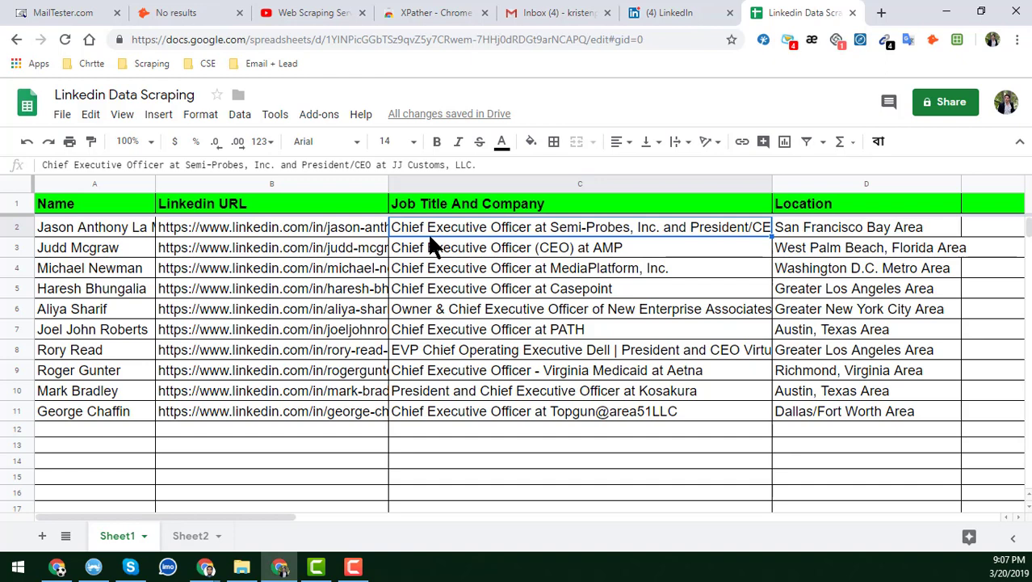
click(113, 222)
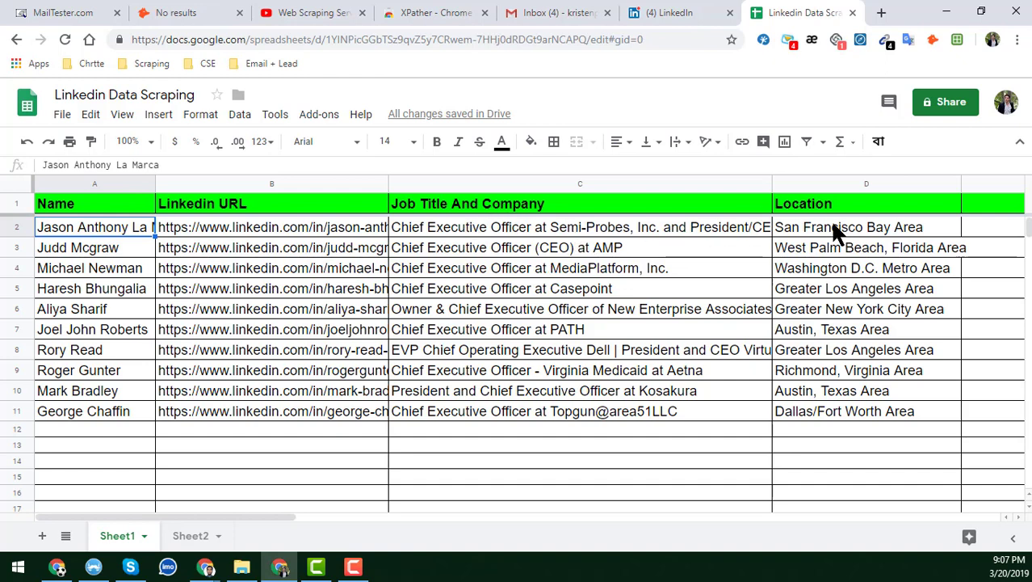
click(807, 230)
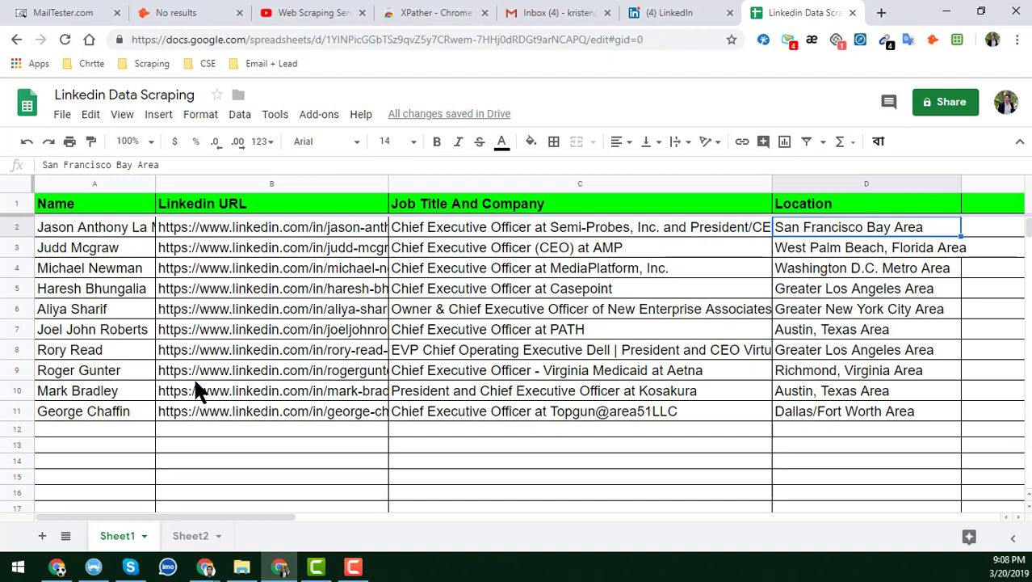
click(299, 10)
click(544, 303)
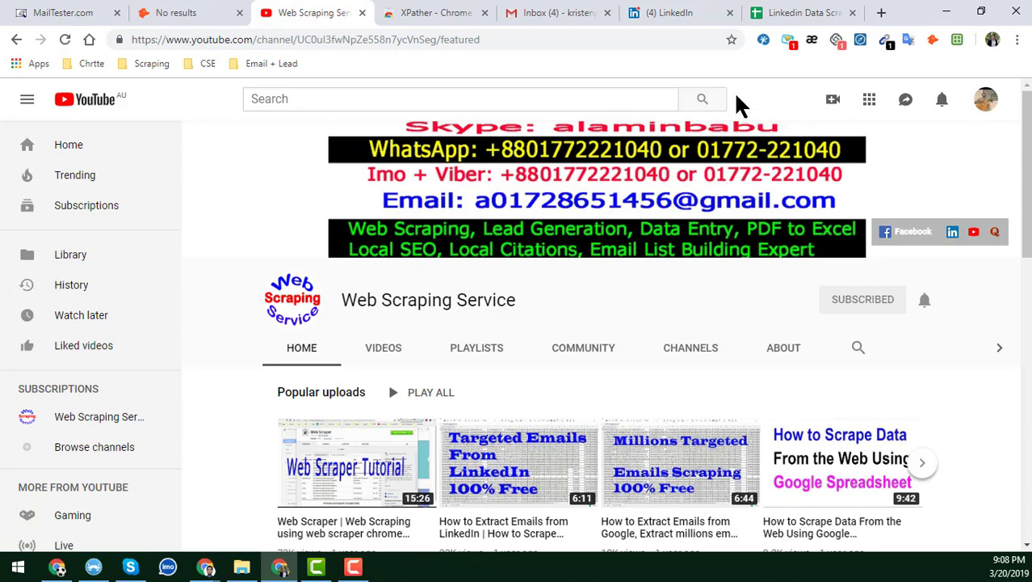
- Switch to LinkedIn, search for "CEO" and show all results for that keyword
click(676, 13)
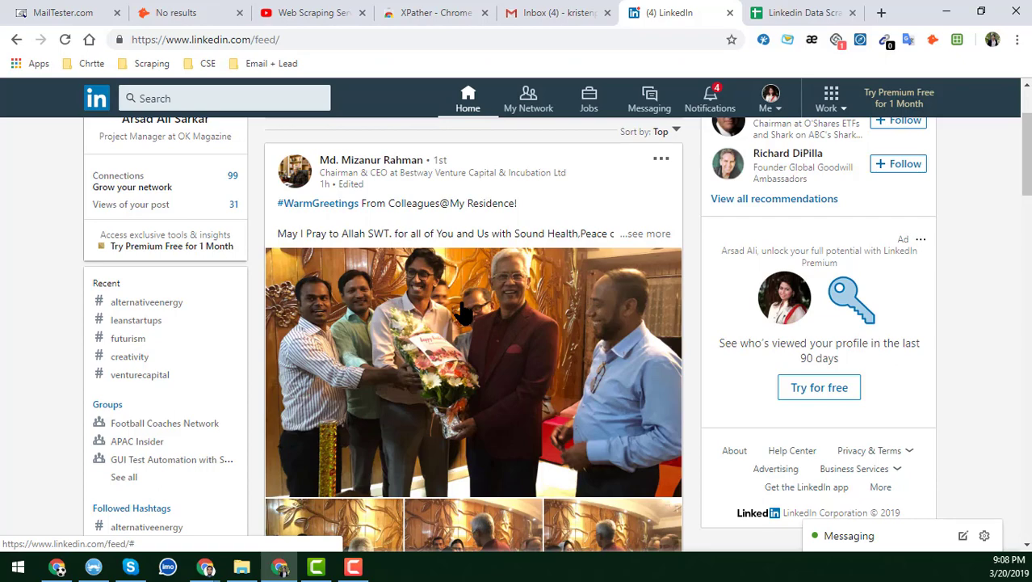
scroll(461, 292, up, 2)
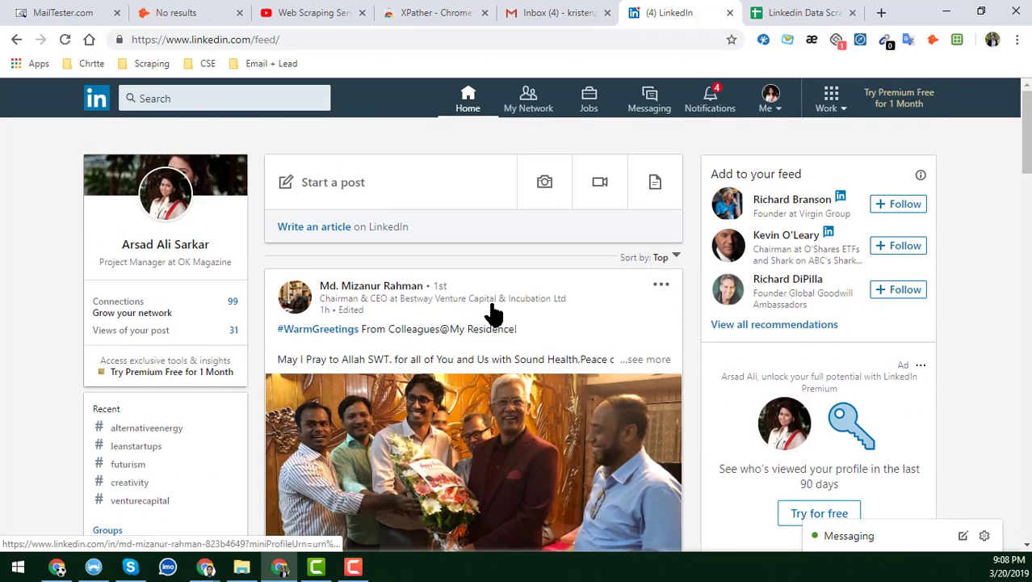
scroll(491, 311, down, 2)
scroll(479, 332, down, 2)
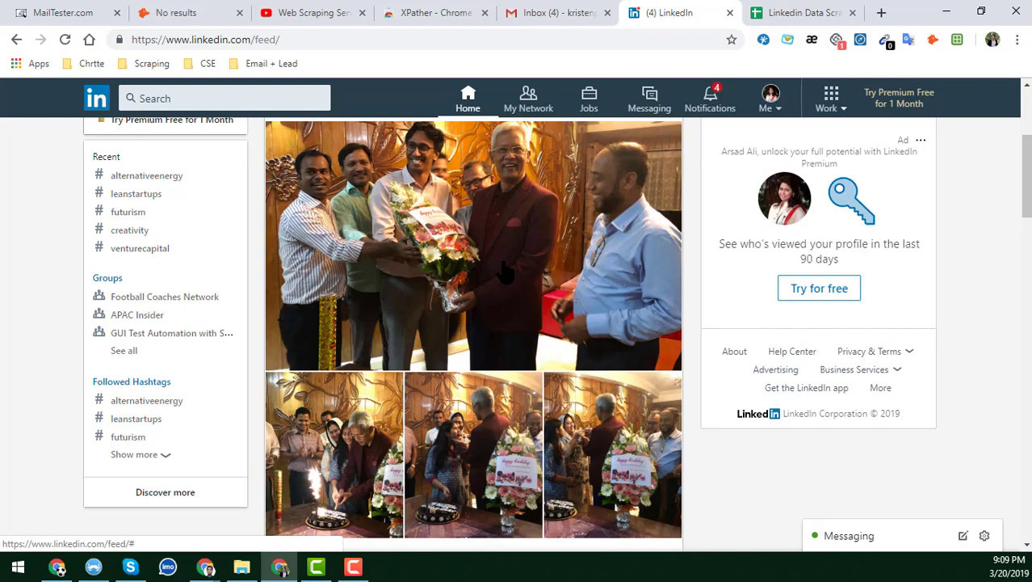
click(225, 97)
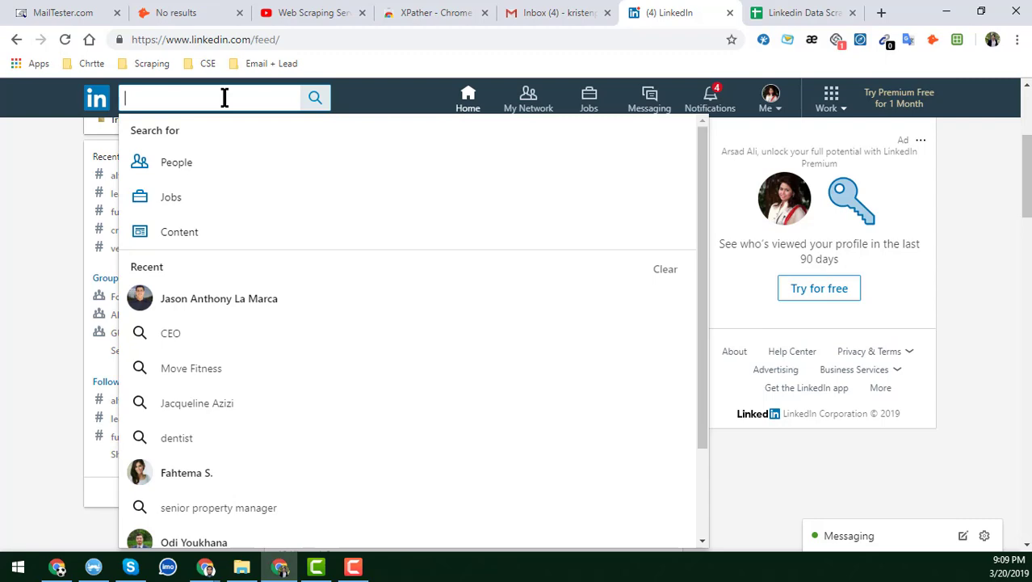
text(CEO)
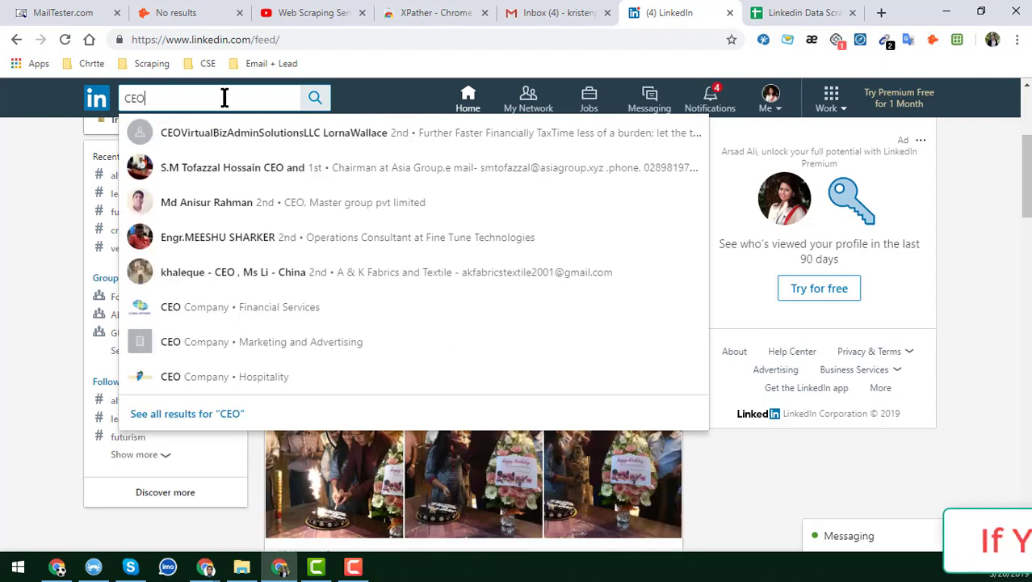
click(230, 417)
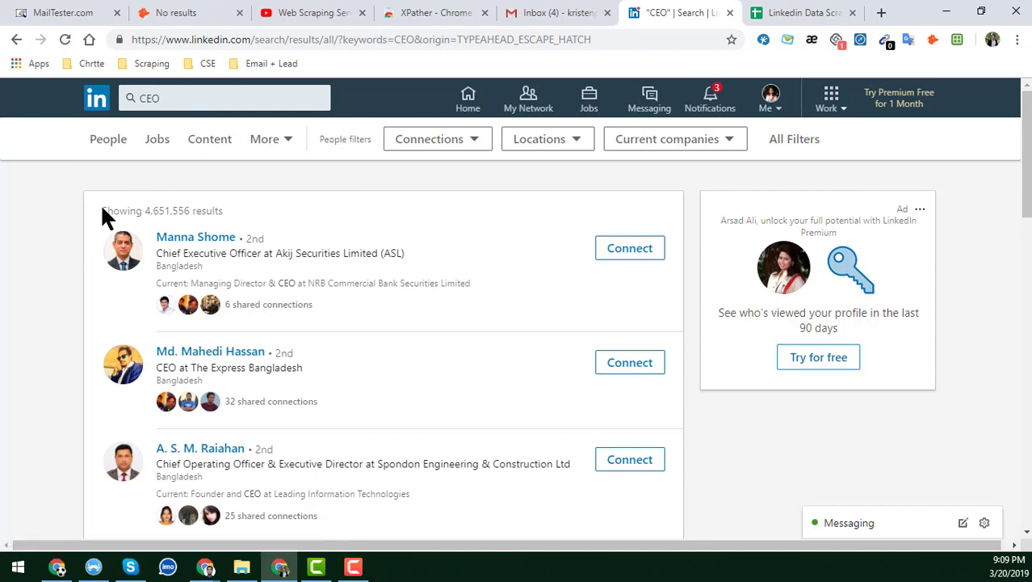
drag(102, 211, 219, 207)
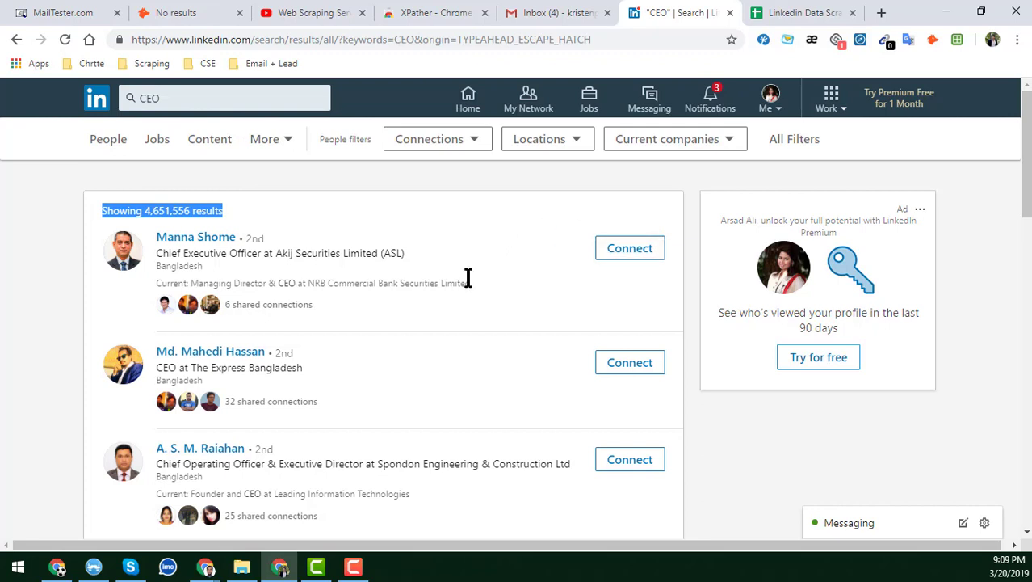
click(245, 214)
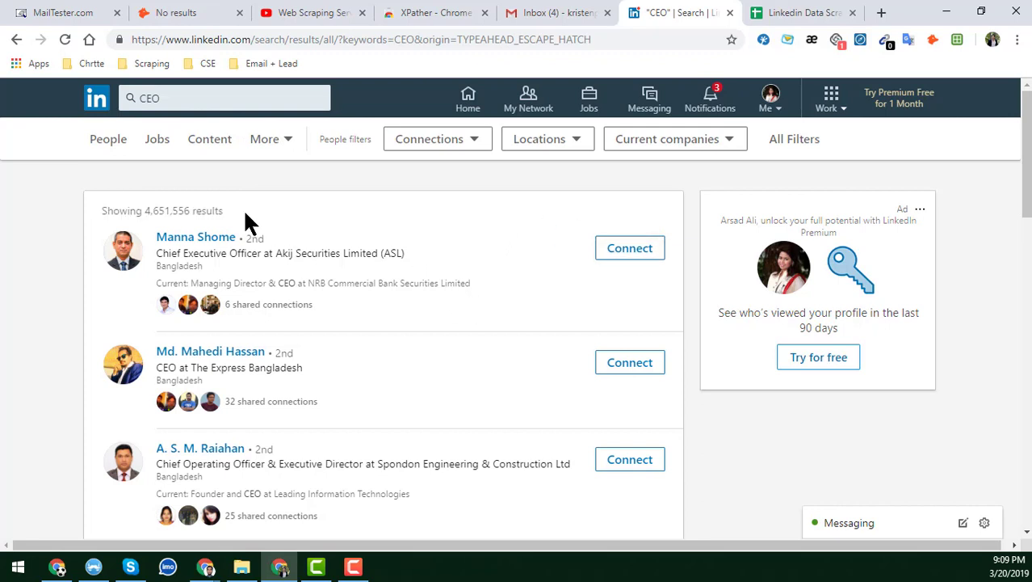
- Filter the people search to the United States location with the title "CEO" and apply the filters
click(780, 144)
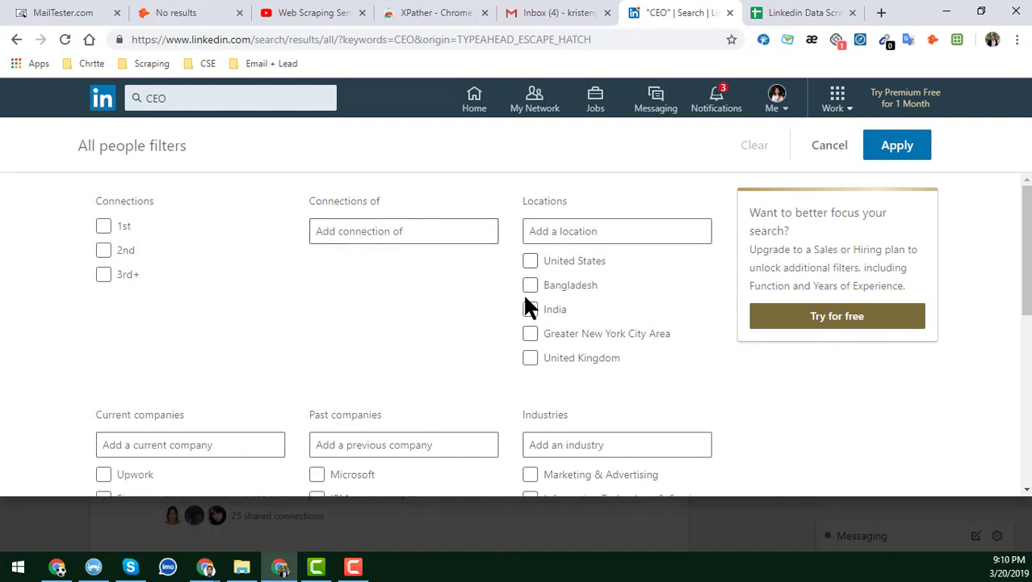
click(531, 262)
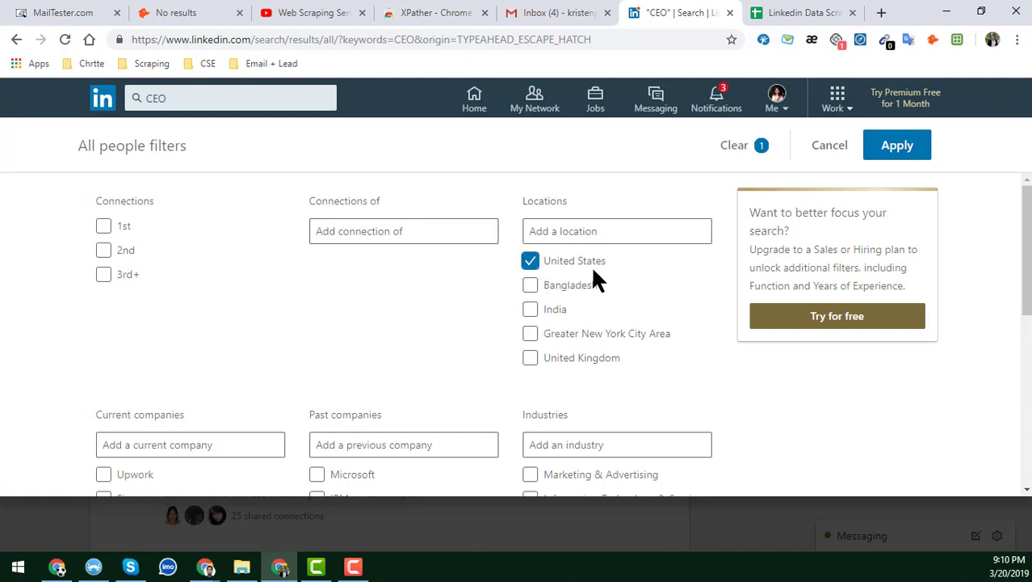
scroll(594, 278, down, 5)
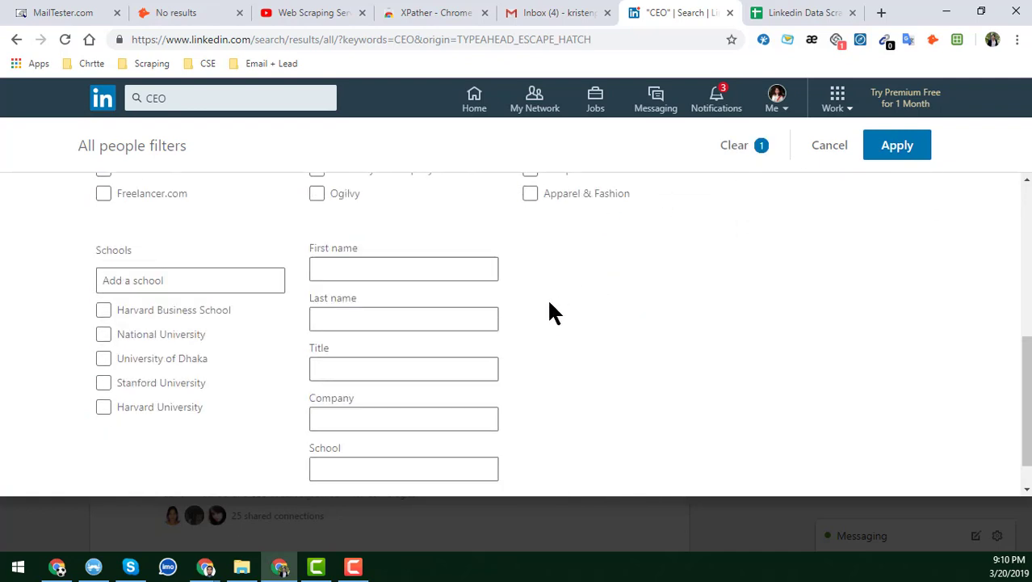
click(364, 327)
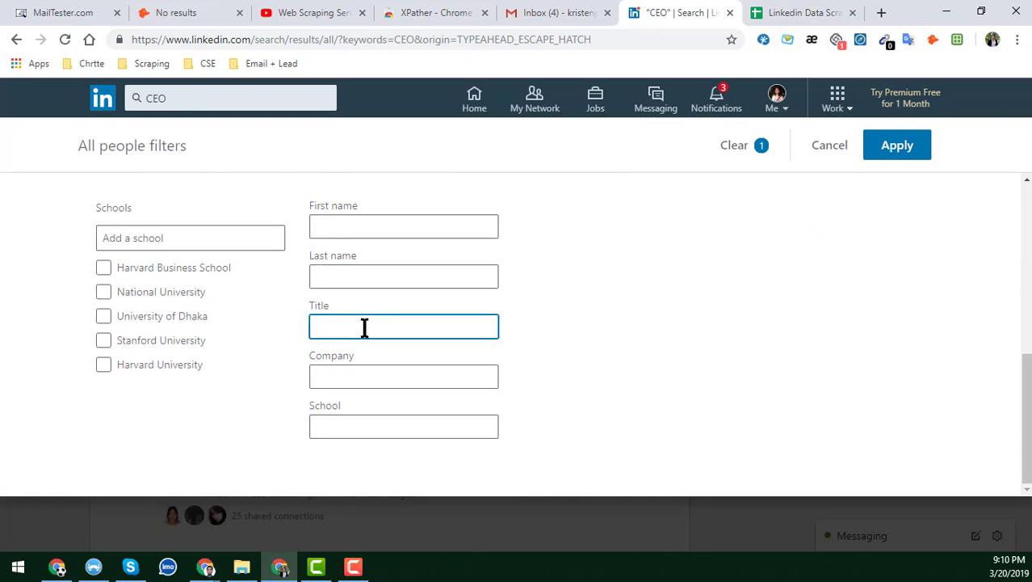
text(CEO)
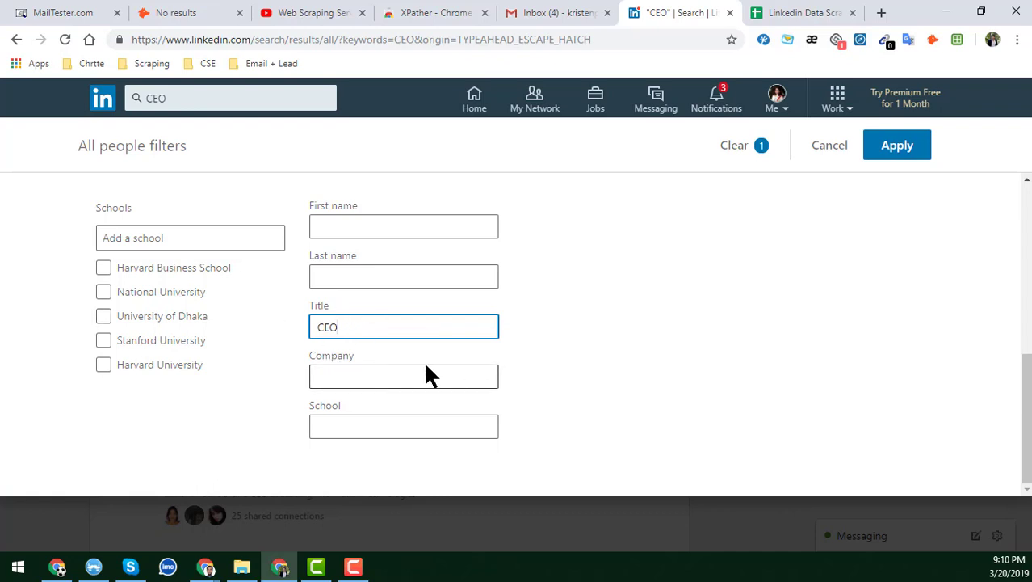
scroll(563, 356, up, 5)
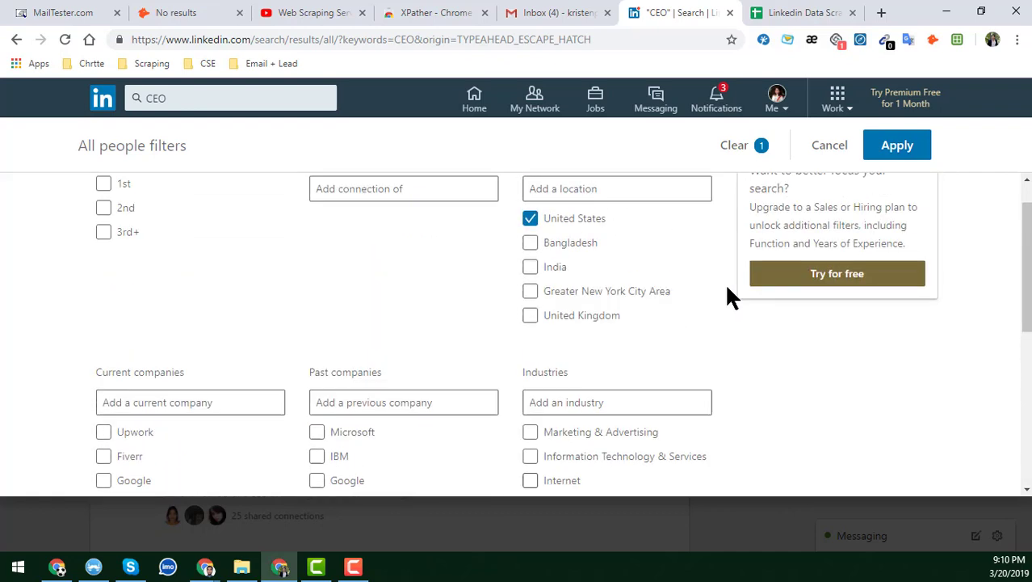
click(900, 146)
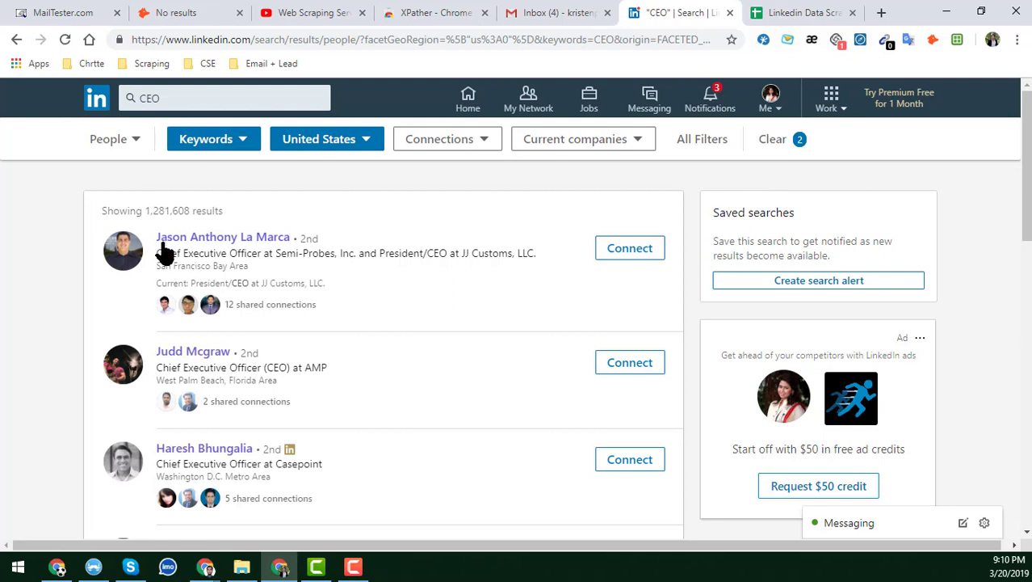
- Examine the filtered results' total count, the first page of people and the page navigation below the list
drag(102, 209, 226, 209)
click(203, 208)
scroll(254, 257, down, 15)
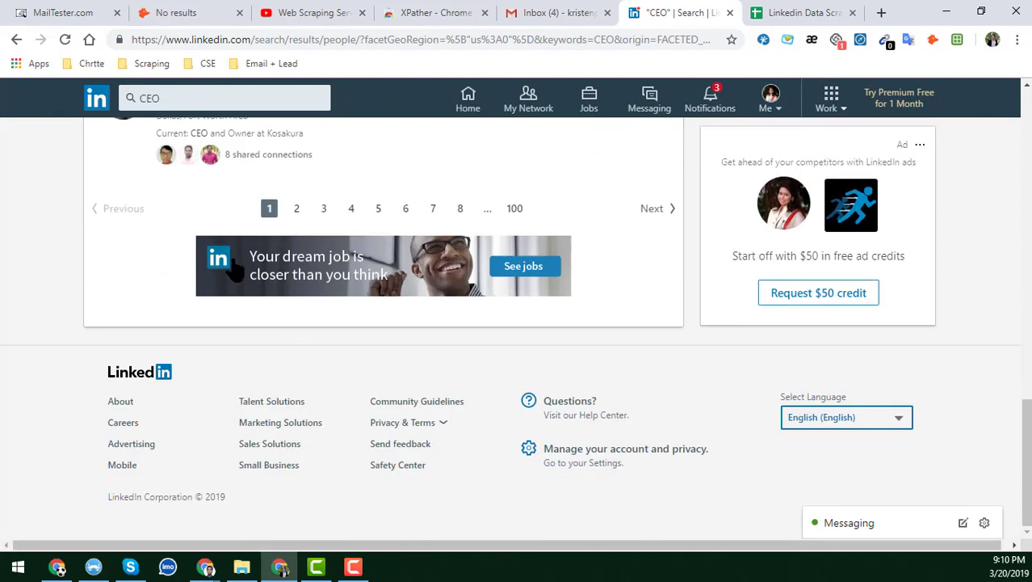
scroll(292, 336, up, 2)
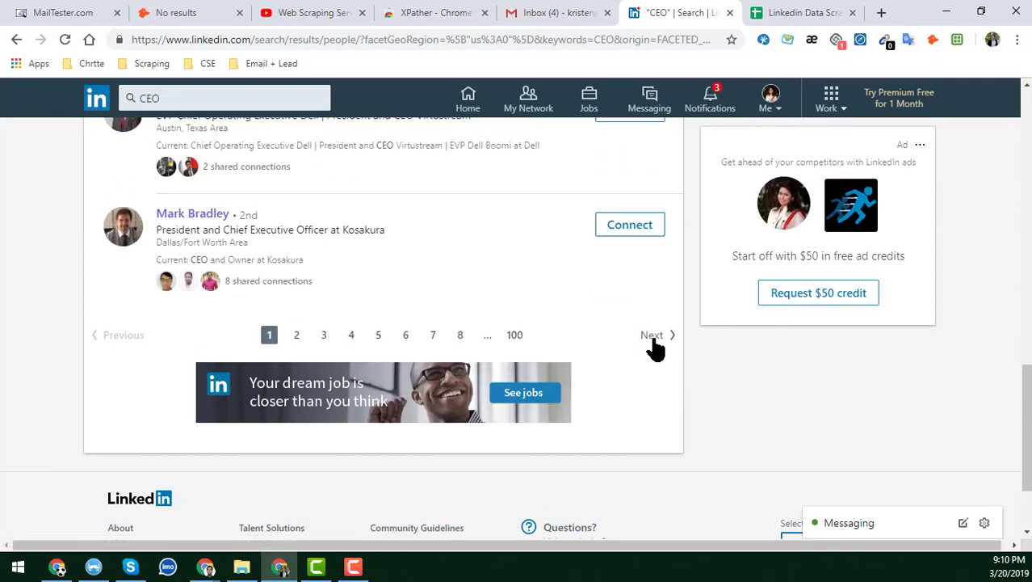
scroll(617, 350, up, 5)
scroll(511, 343, up, 7)
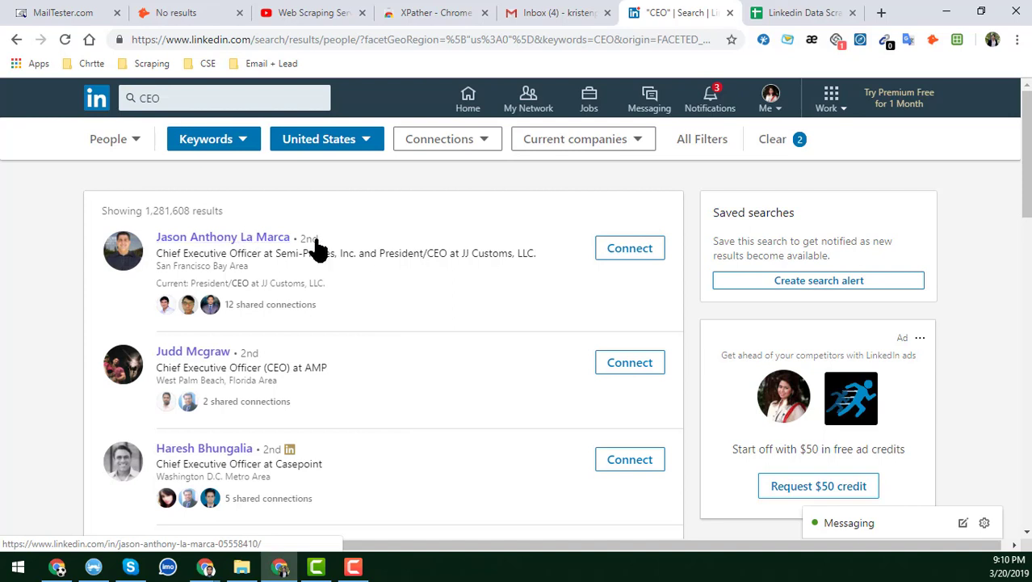
- Open the first search result's profile in a new tab, and return to the results to review the other people on the page
right_click(233, 240)
click(259, 252)
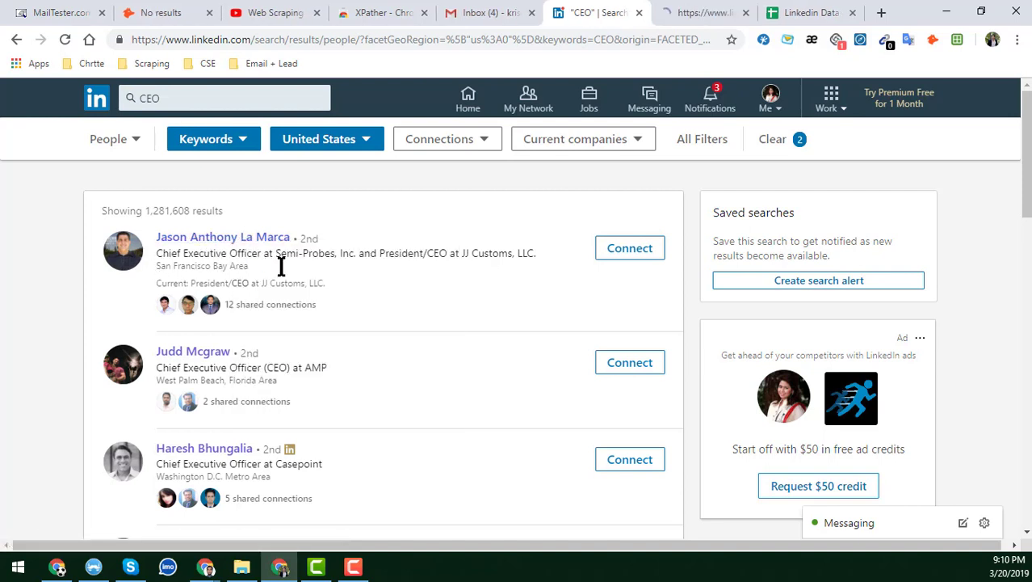
click(688, 13)
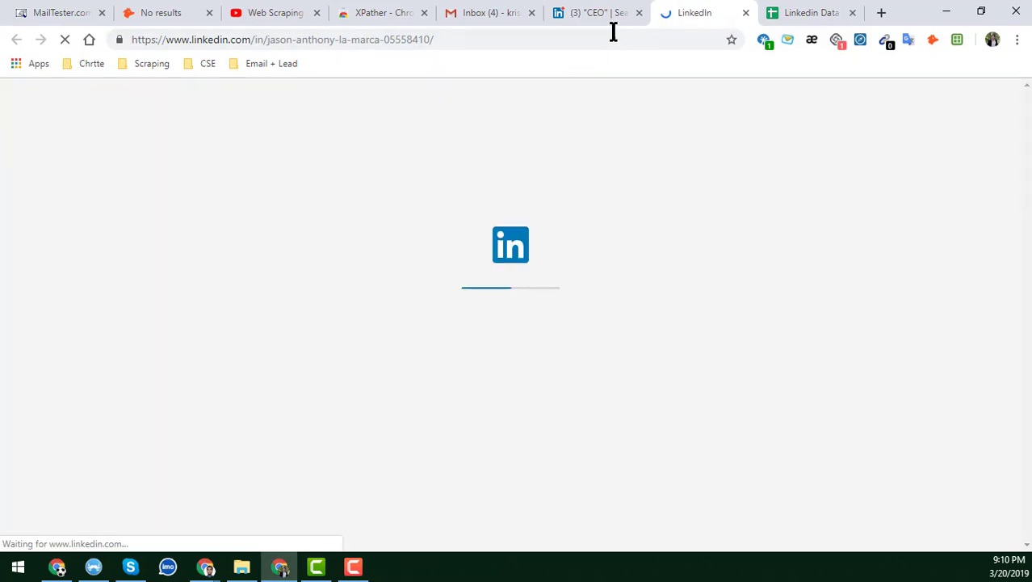
click(616, 12)
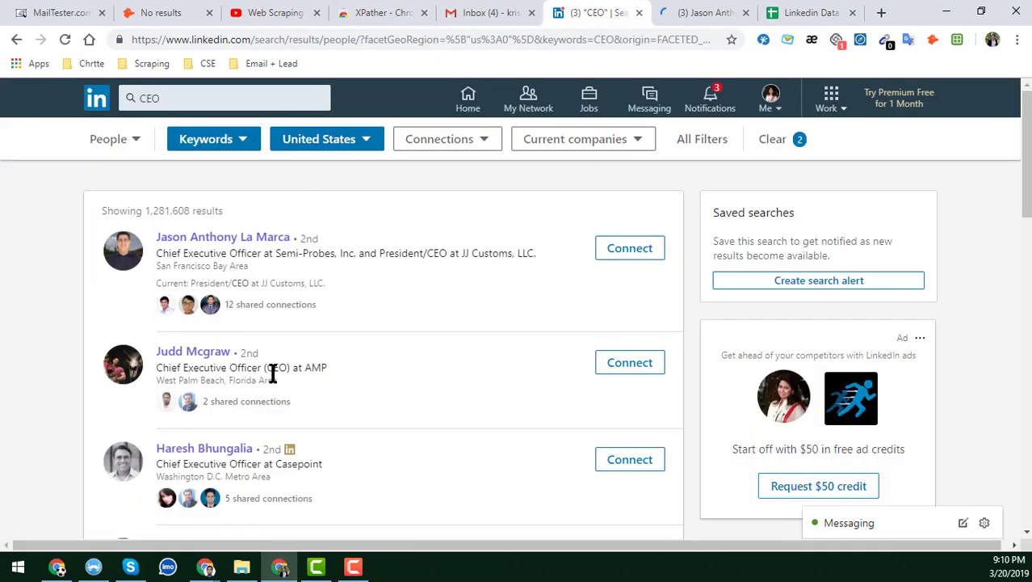
scroll(258, 380, down, 9)
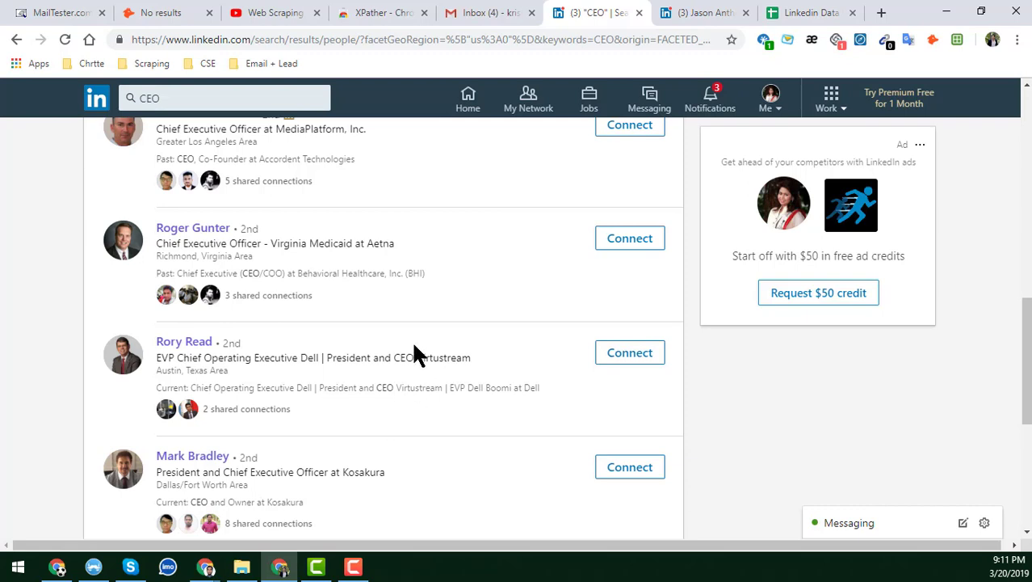
scroll(265, 272, up, 6)
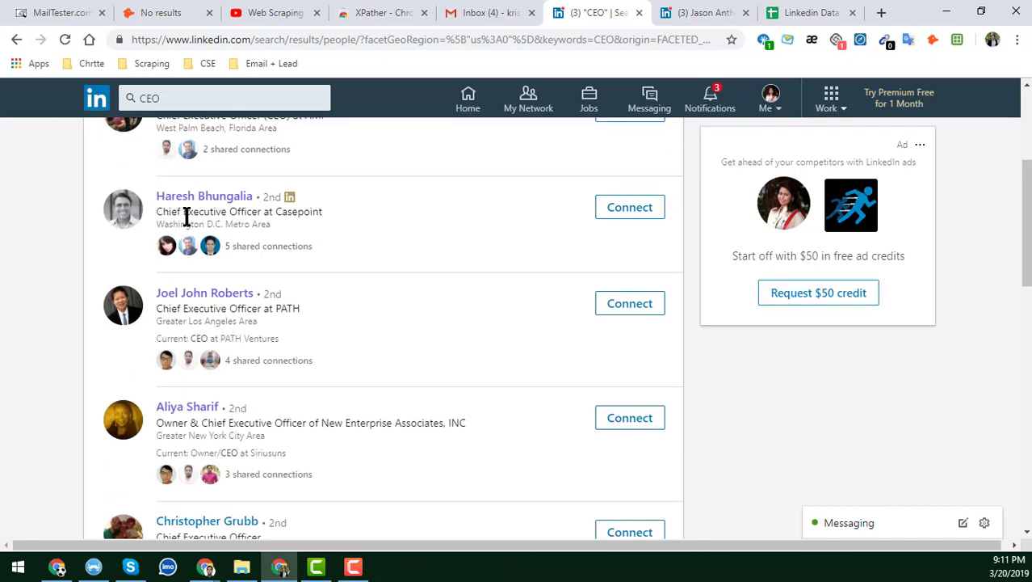
scroll(242, 251, up, 3)
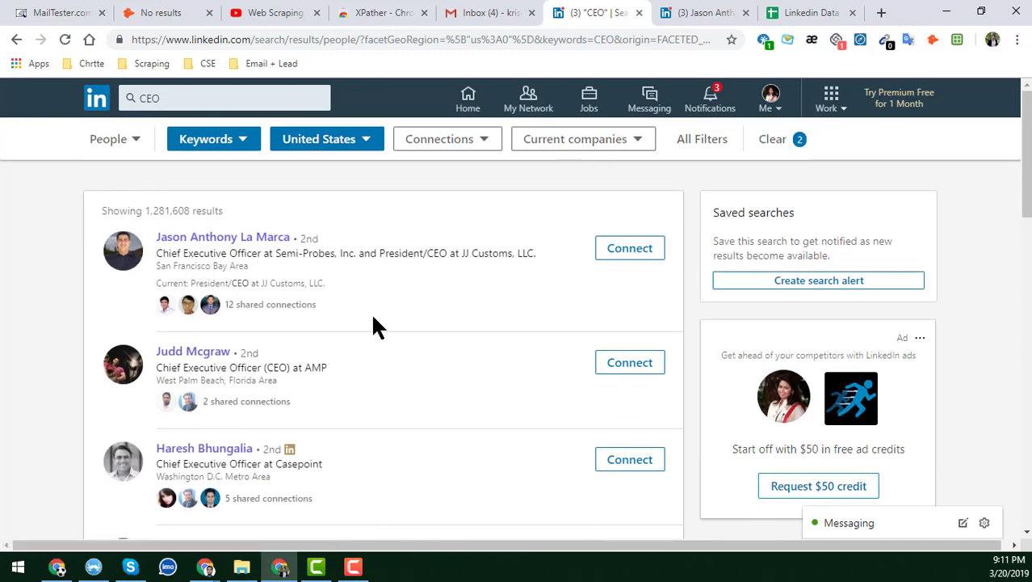
scroll(458, 319, down, 3)
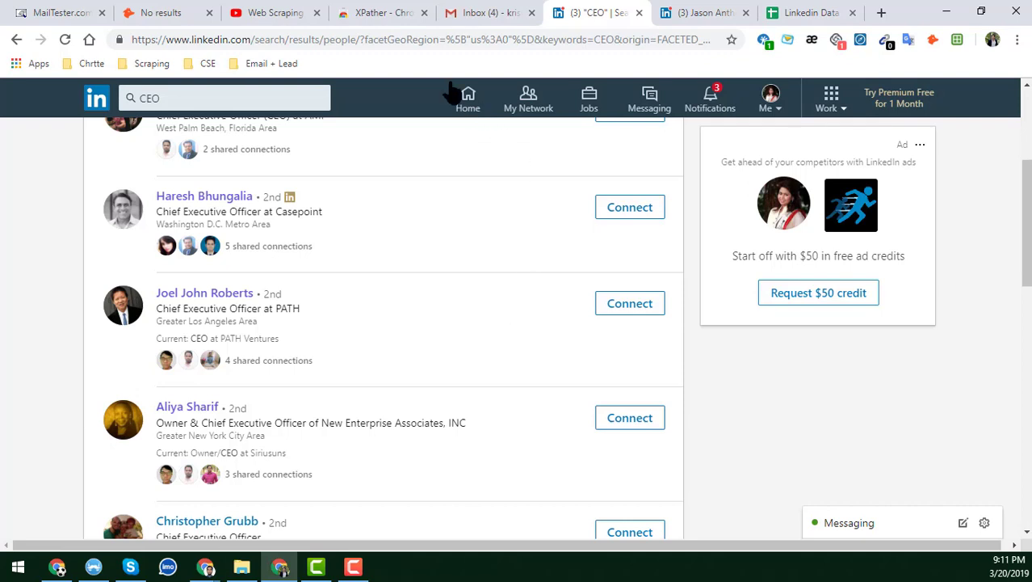
- Switch to the Chrome Web Store page of the XPather extension and check its name and address
click(408, 14)
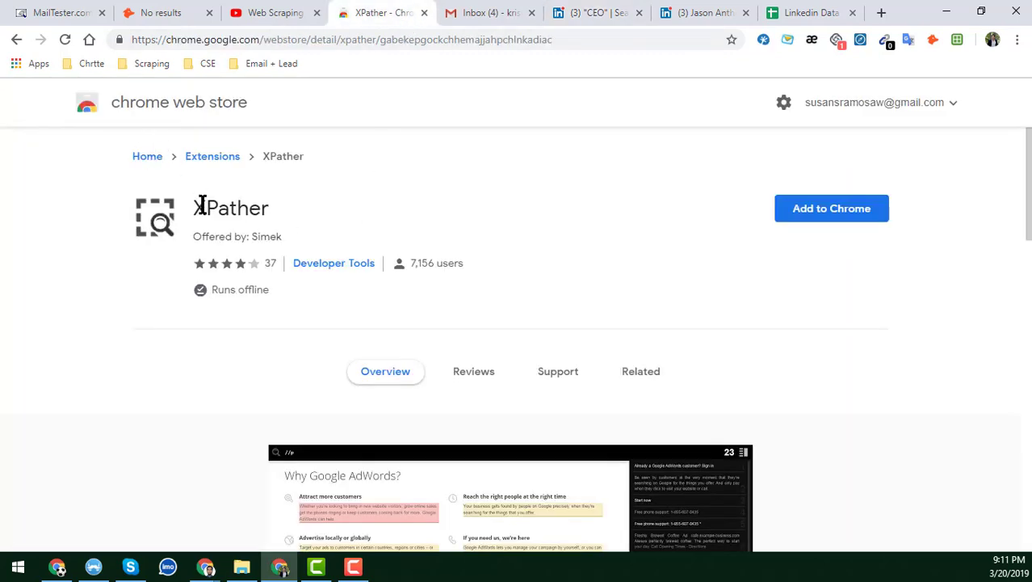
drag(194, 212, 288, 214)
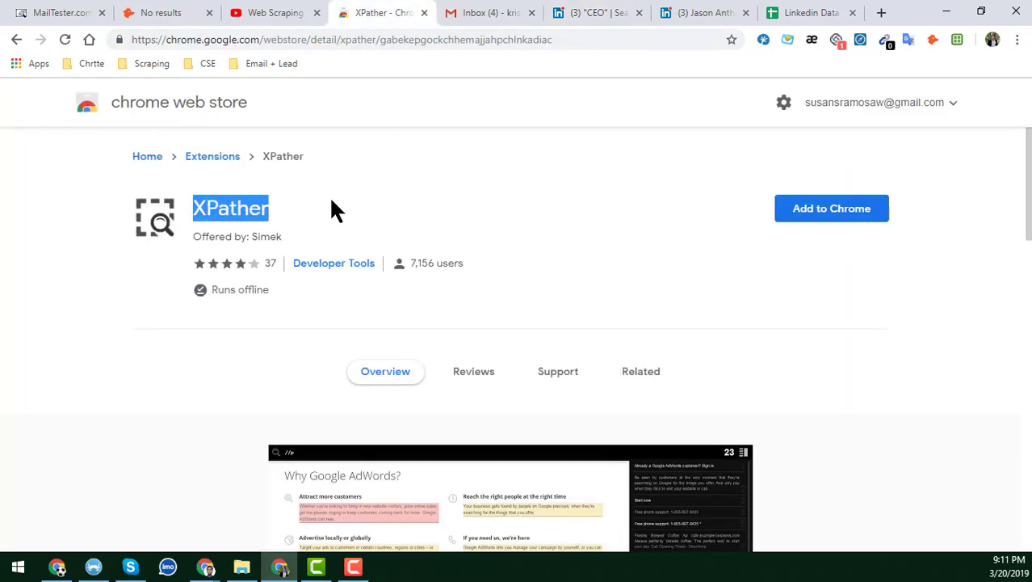
click(576, 39)
click(105, 220)
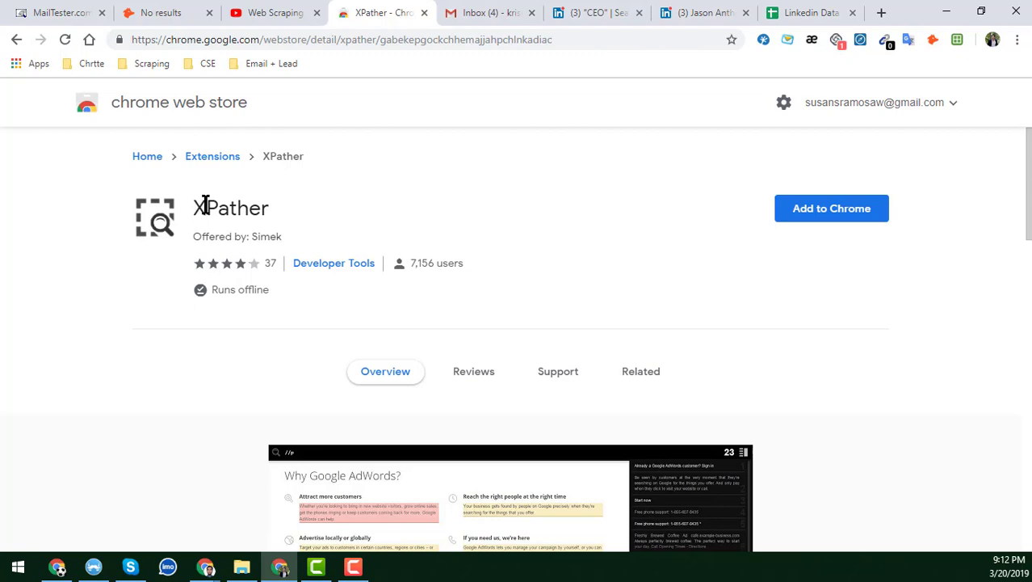
- Add the XPather extension to Chrome and close its web store page
drag(205, 208, 267, 208)
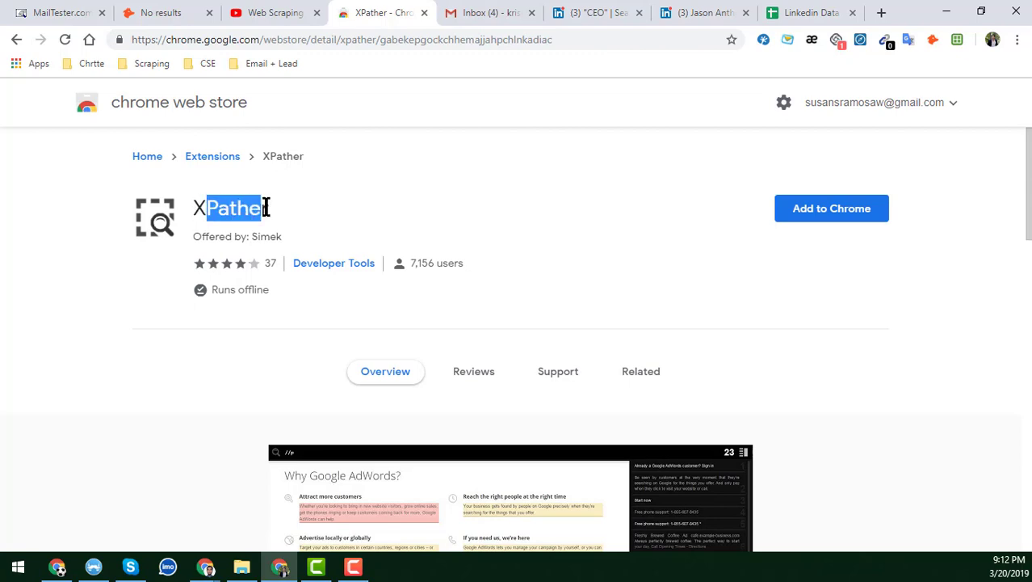
click(201, 207)
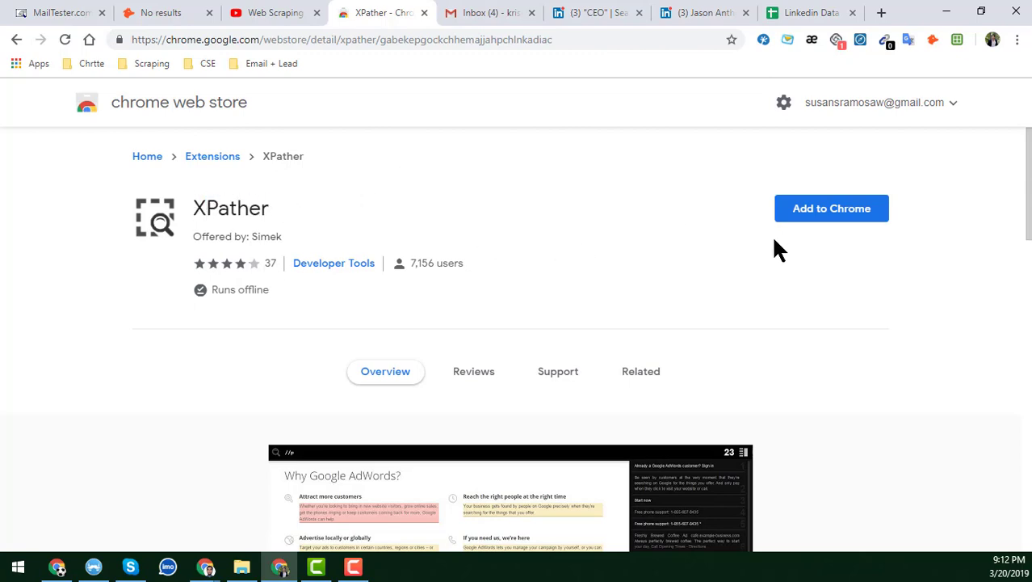
click(832, 222)
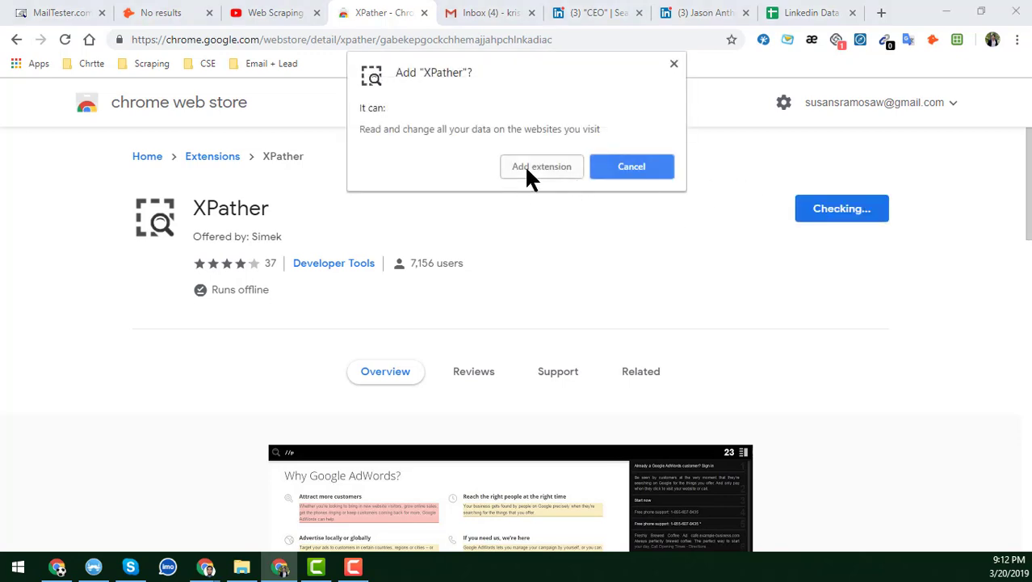
click(527, 169)
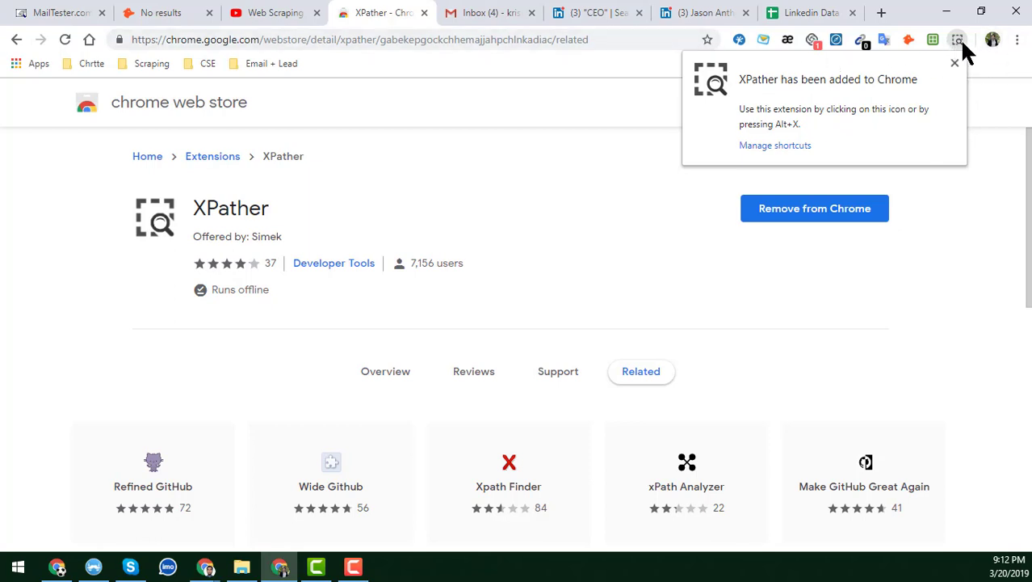
click(391, 12)
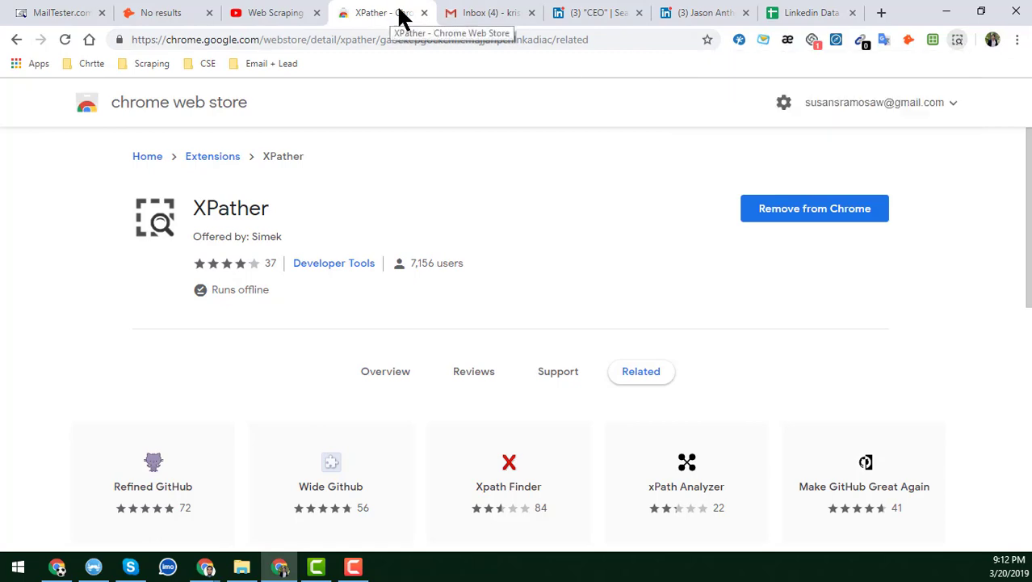
click(422, 13)
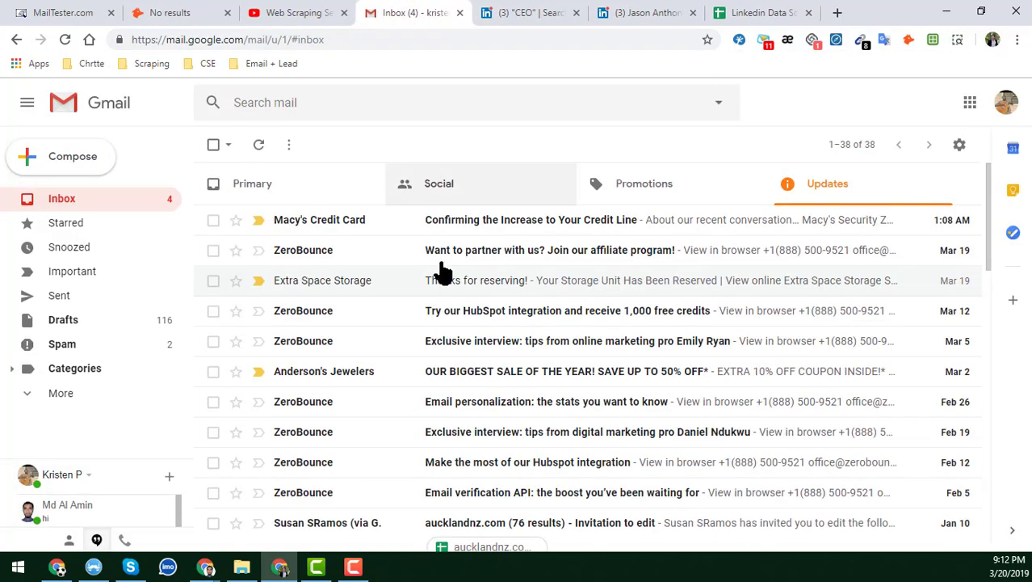
- Return to the LinkedIn "CEO" people search results, reload the page and look through the loaded list
click(596, 10)
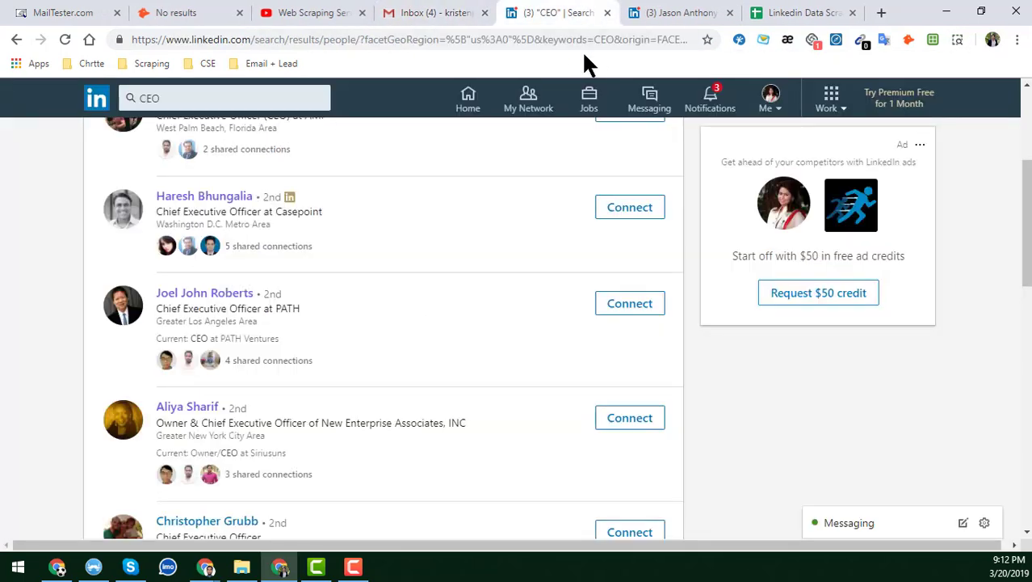
click(549, 40)
key(Return)
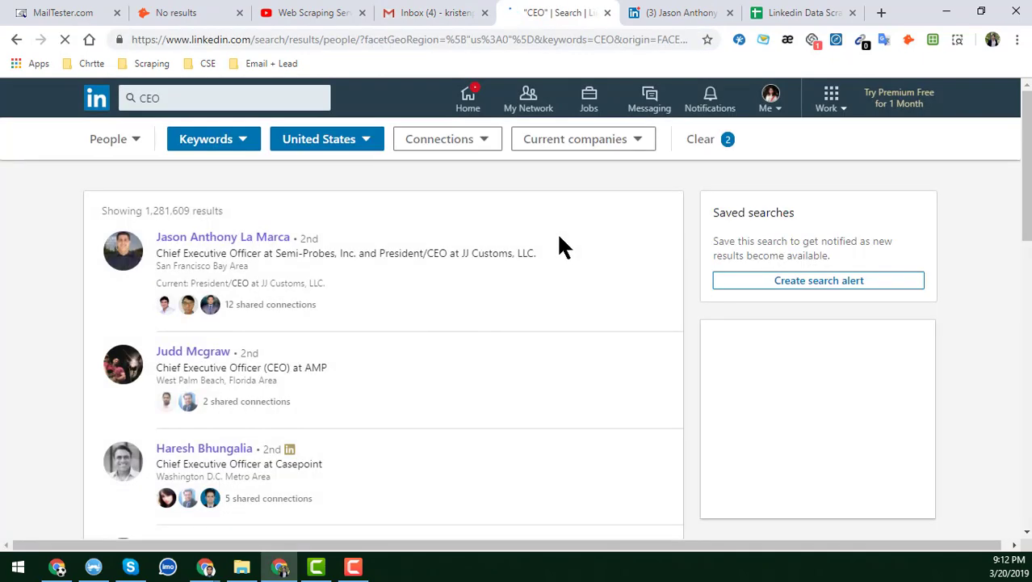
scroll(378, 274, down, 7)
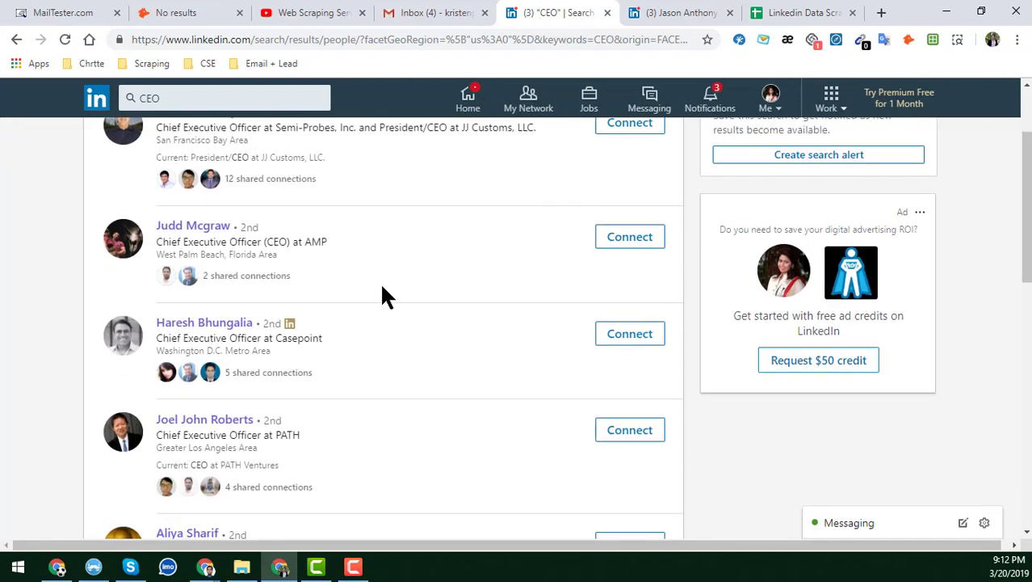
scroll(386, 299, down, 5)
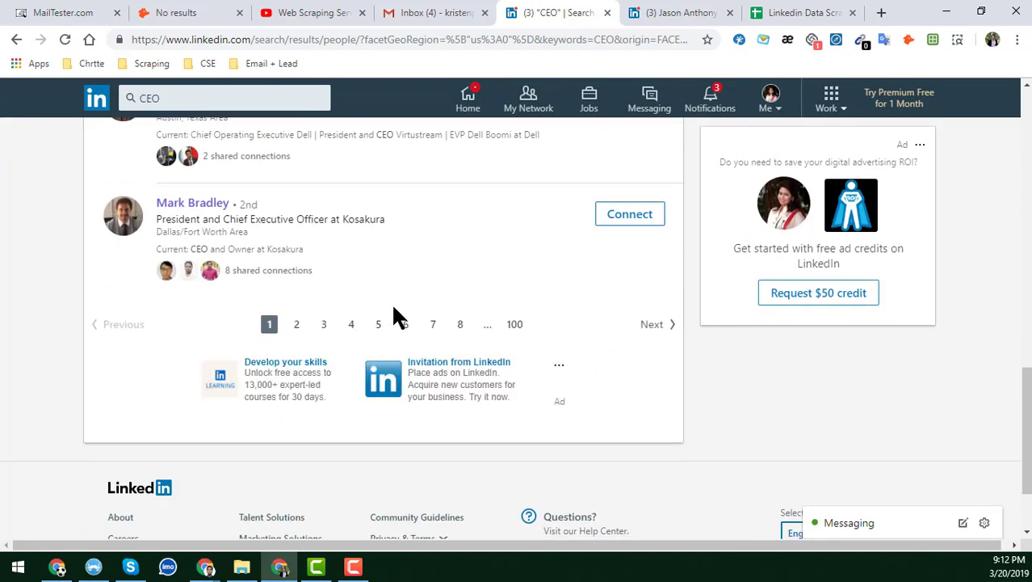
scroll(392, 311, up, 6)
scroll(398, 313, up, 7)
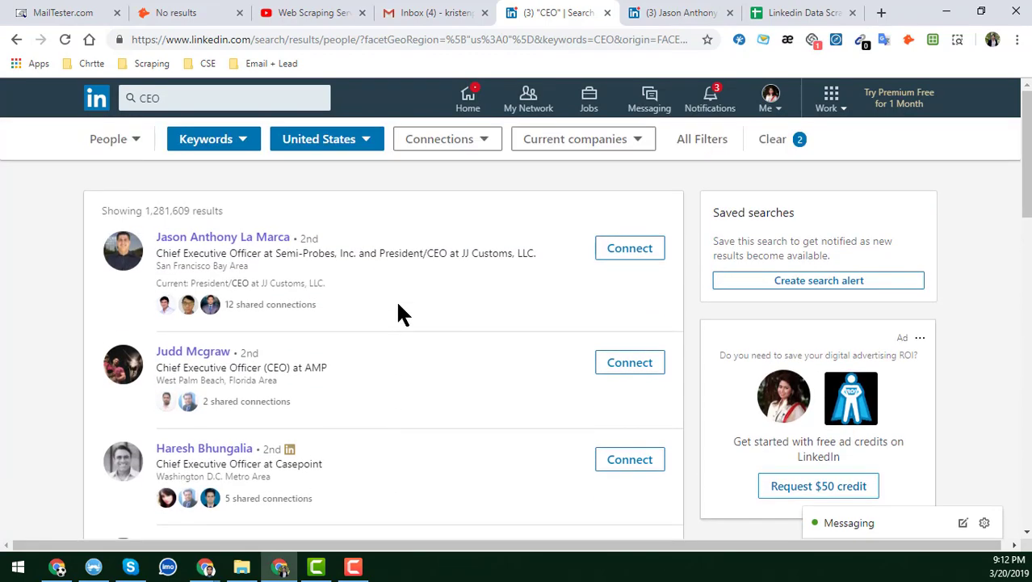
click(957, 39)
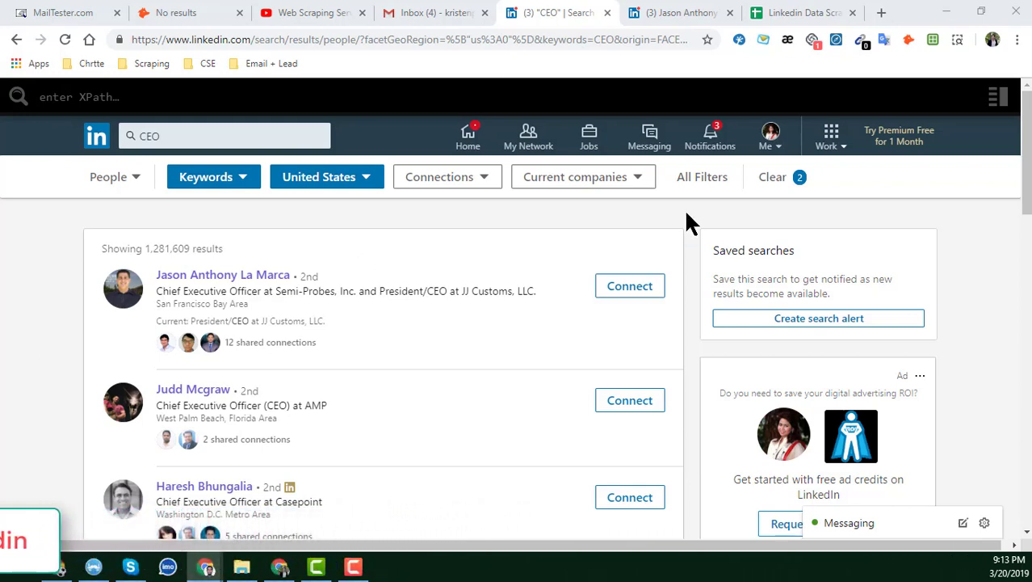
click(48, 97)
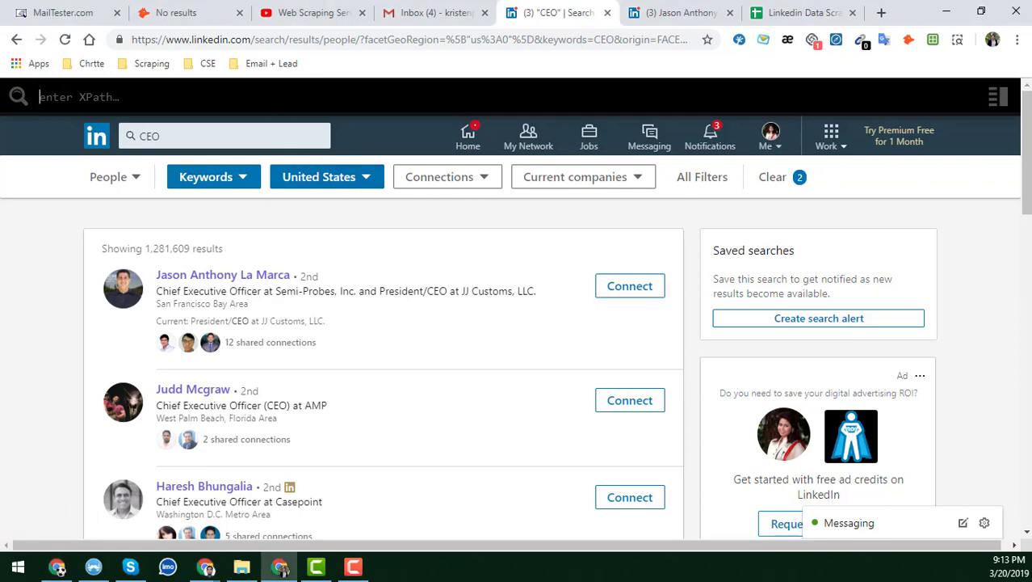
scroll(417, 362, down, 15)
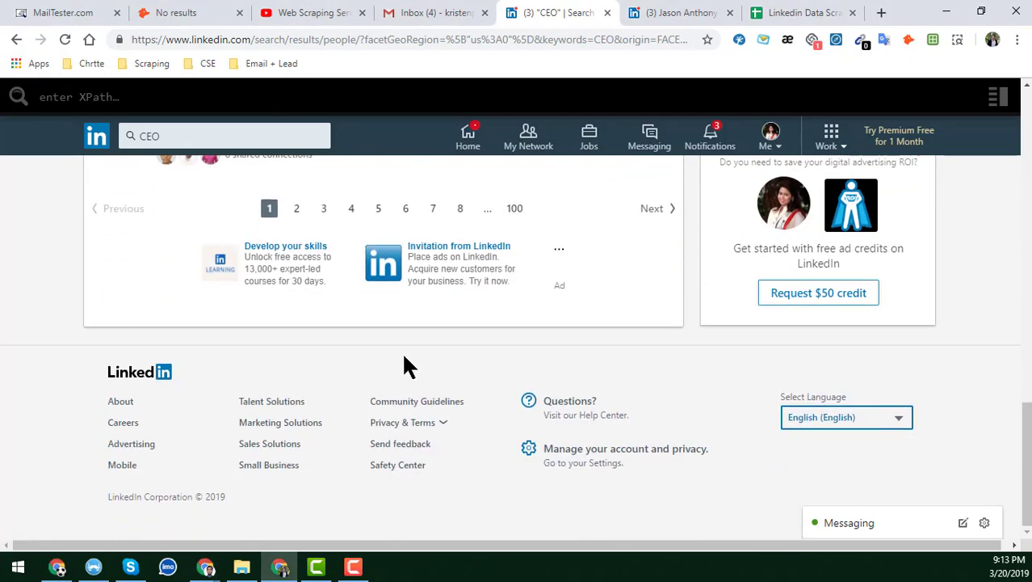
scroll(403, 361, up, 3)
scroll(184, 416, up, 4)
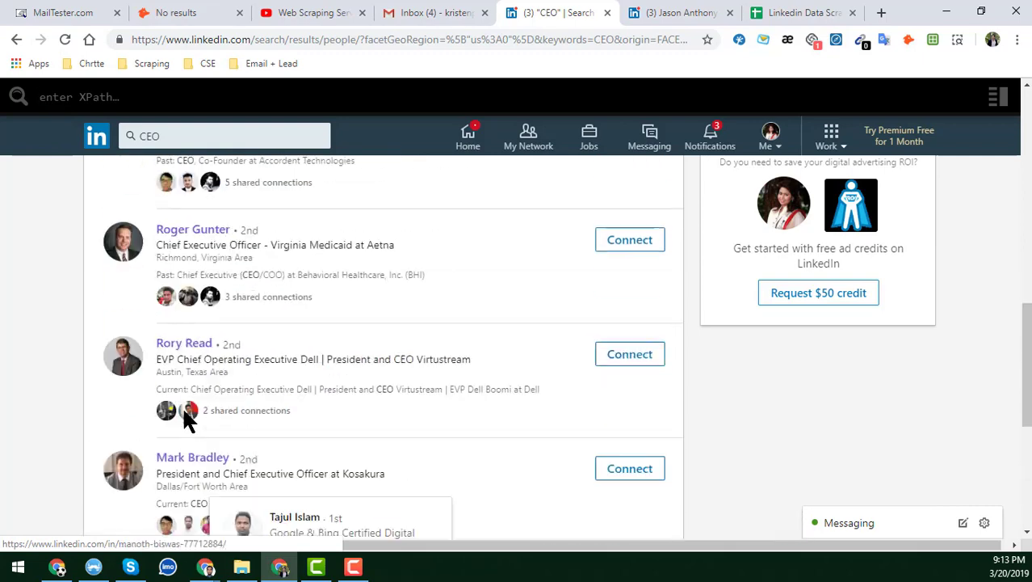
scroll(200, 374, up, 6)
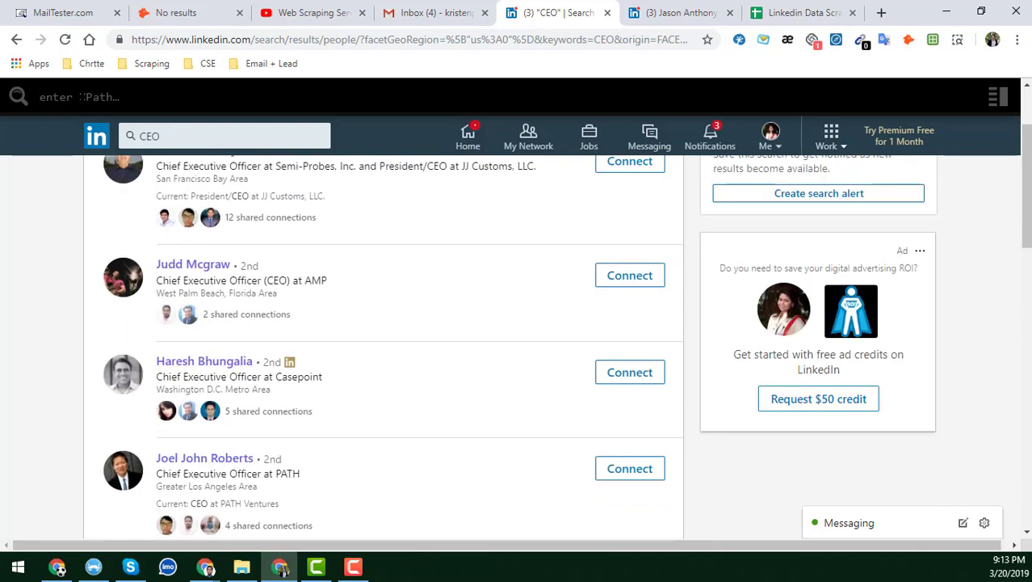
text(//a[contains(@id,'ember')]//span[@class='name actor-name'])
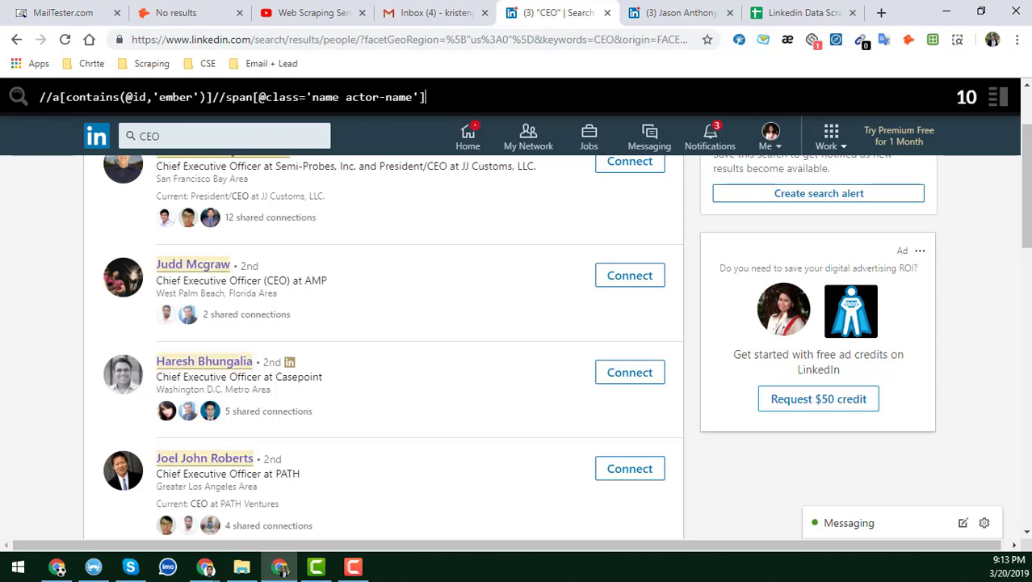
key(Left)
key(Left)
key(Left)
key(Left)
key(Left)
key(Left)
key(Left)
key(Left)
key(Left)
key(Left)
key(Left)
key(Left)
key(Left)
key(Left)
key(Left)
key(Left)
key(Left)
key(Left)
key(End)
- Show XPather's list of matches and compare it with the highlighted names throughout the results page
click(998, 97)
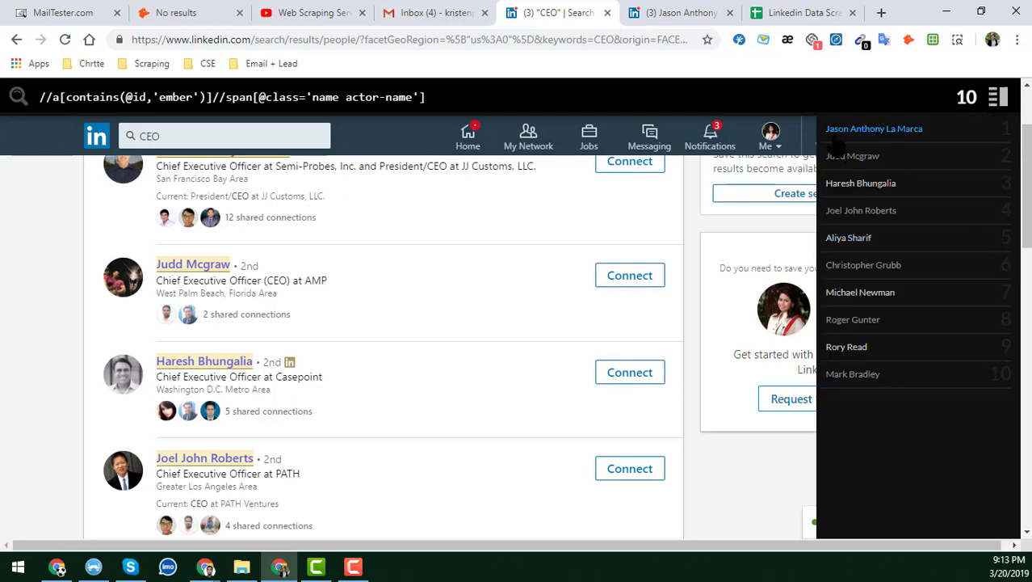
scroll(432, 257, up, 2)
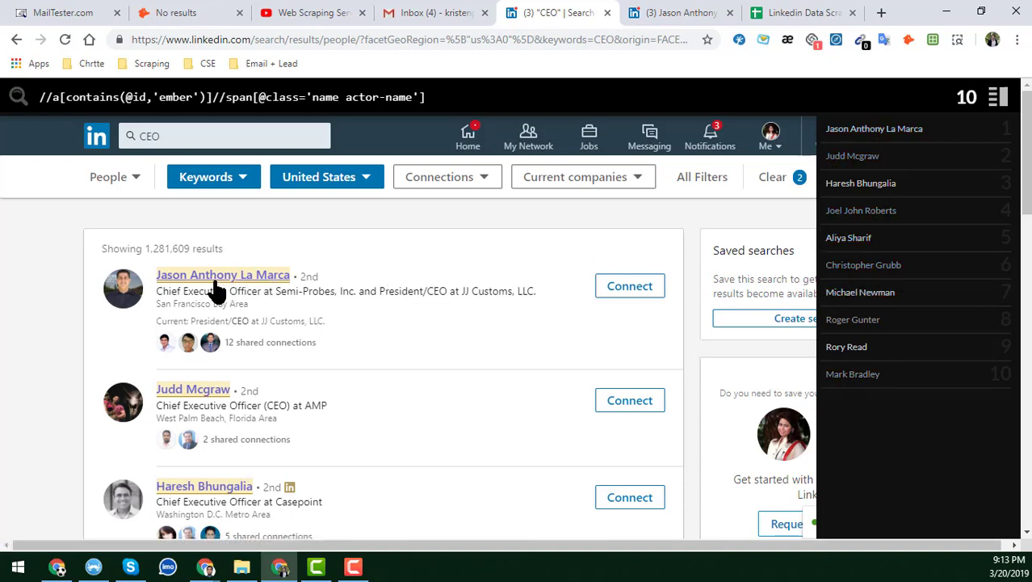
scroll(218, 371, down, 6)
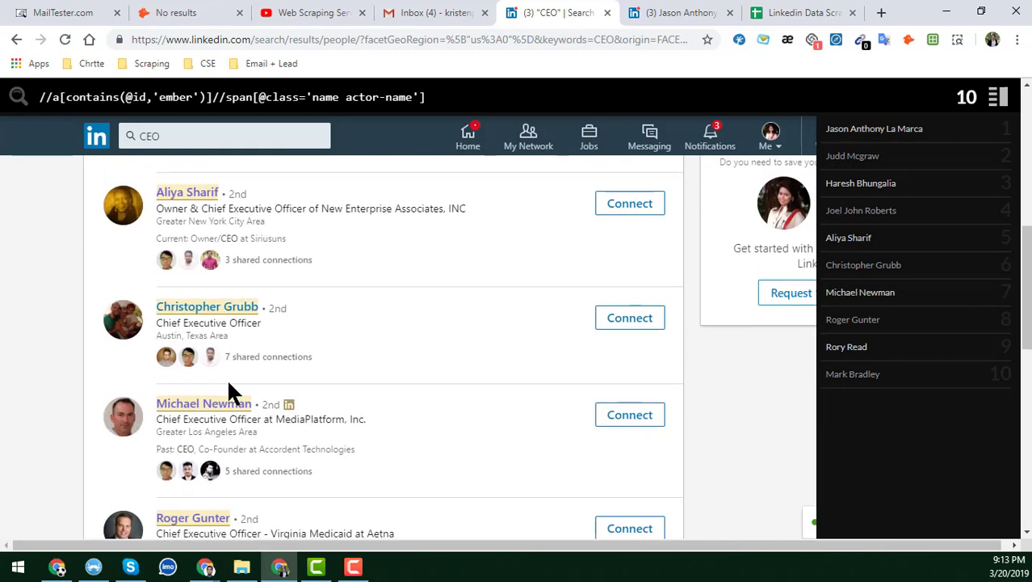
scroll(229, 386, down, 5)
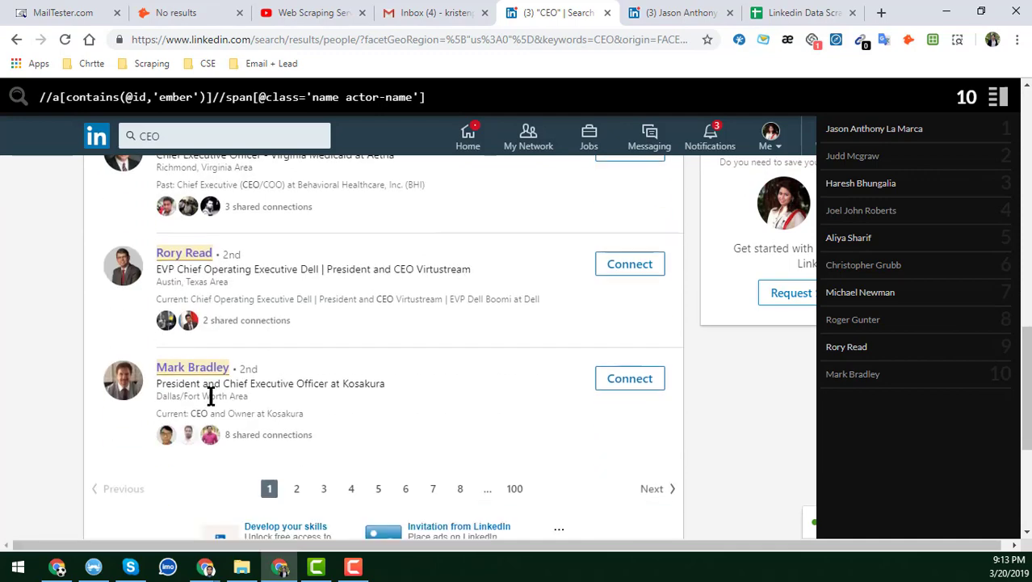
scroll(210, 395, up, 11)
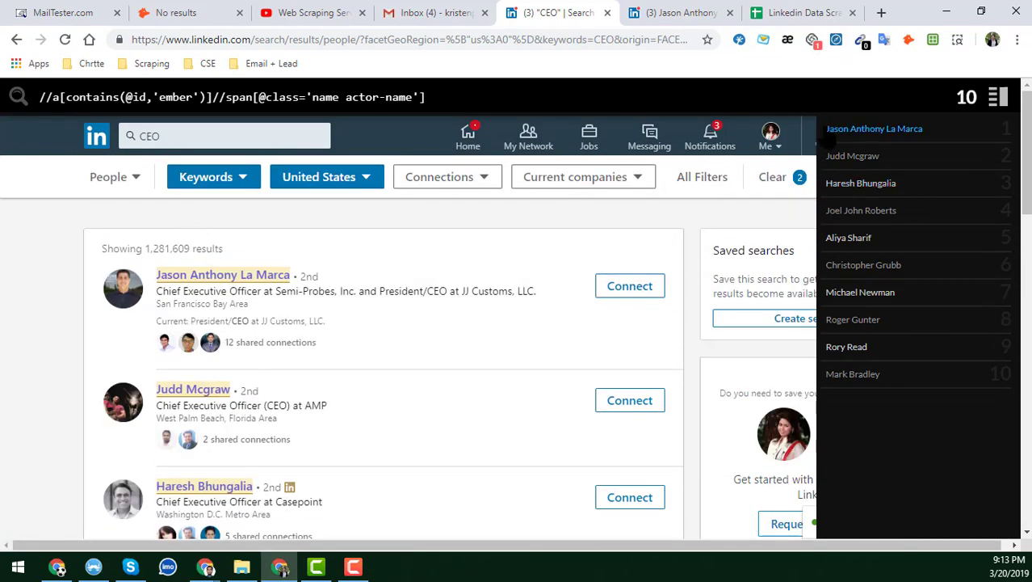
- Copy all matched names from XPather's list and paste them into Sheet2 of the Linkedin Data Scraping spreadsheet, starting at cell A2
drag(822, 135, 949, 363)
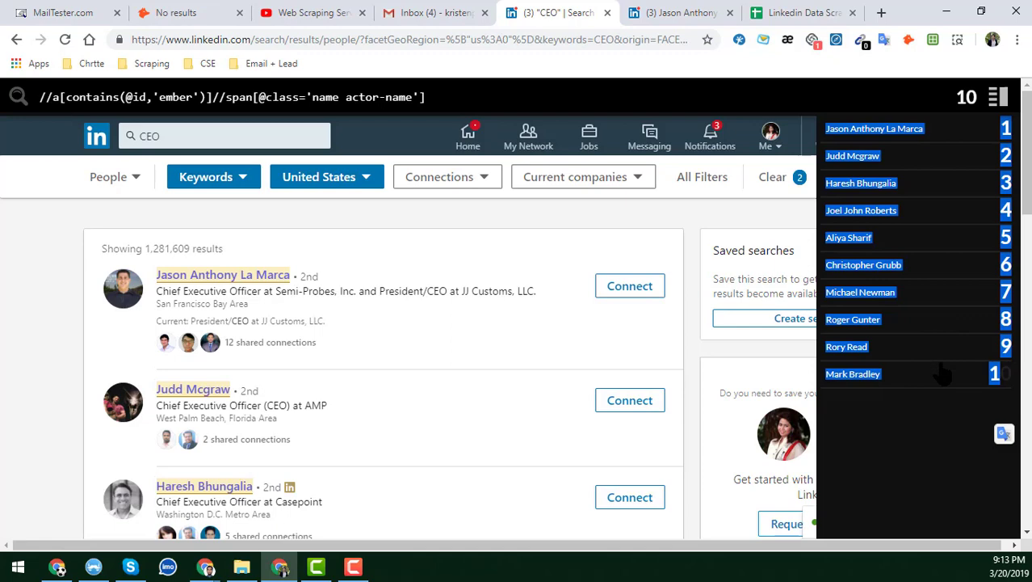
click(804, 12)
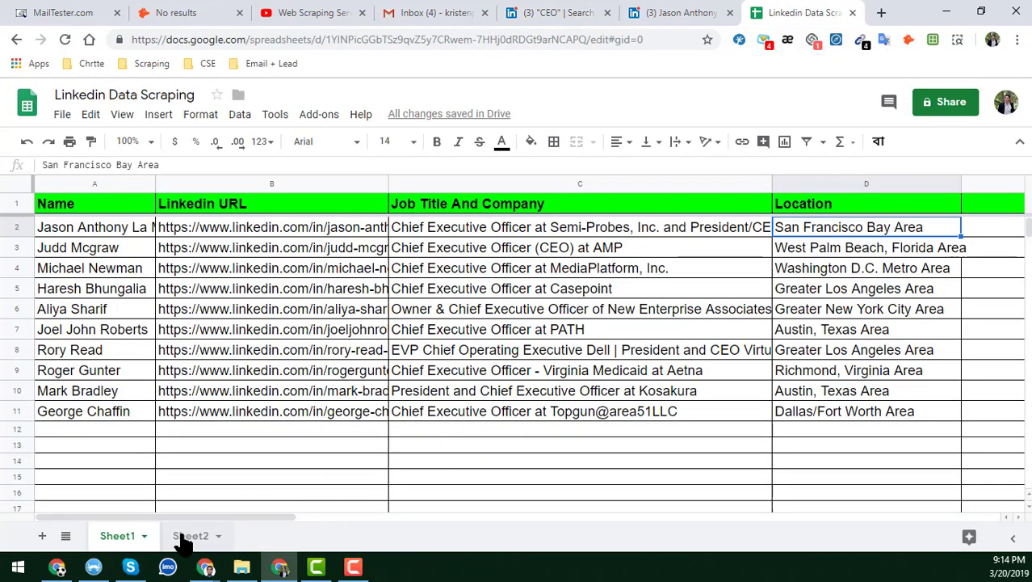
click(186, 538)
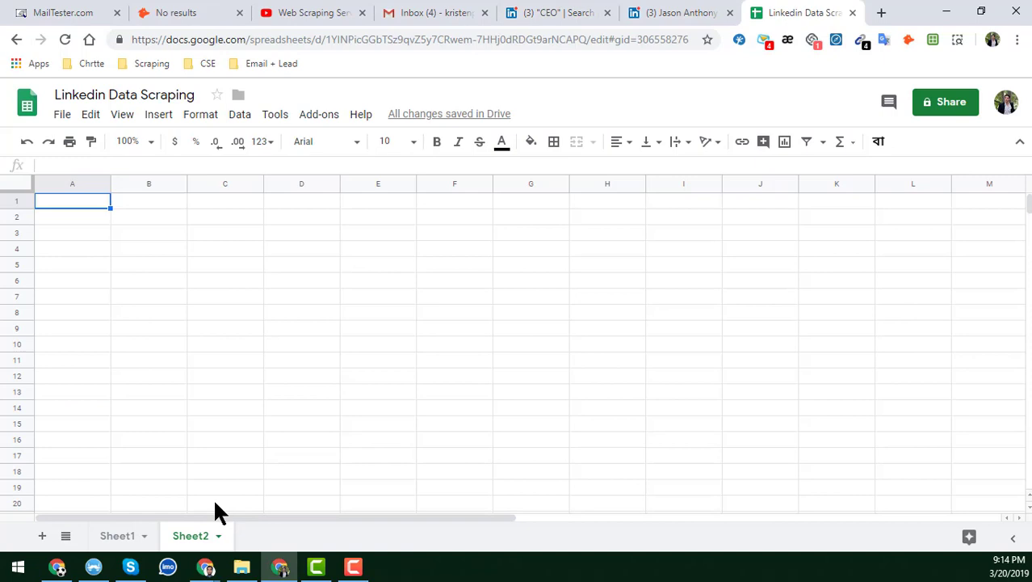
click(88, 217)
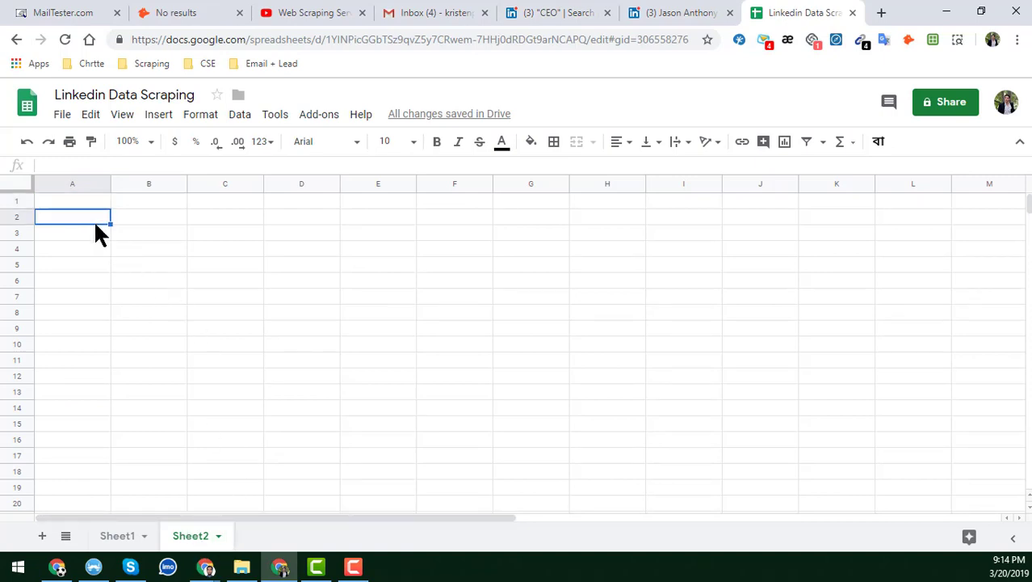
key(ctrl+v)
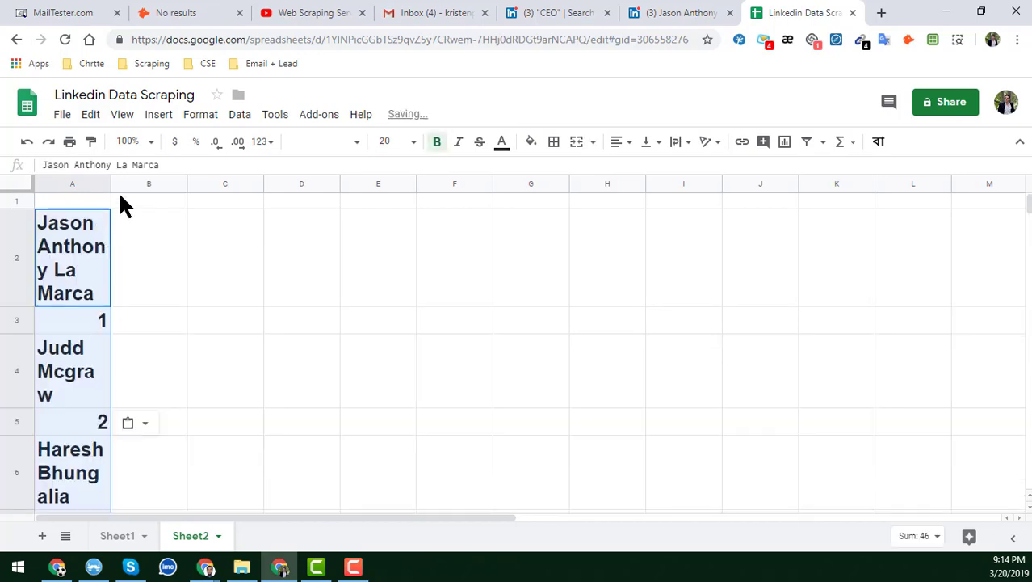
- Widen column A of Sheet2 to fit the pasted names and review the list from start to end
drag(109, 181, 235, 206)
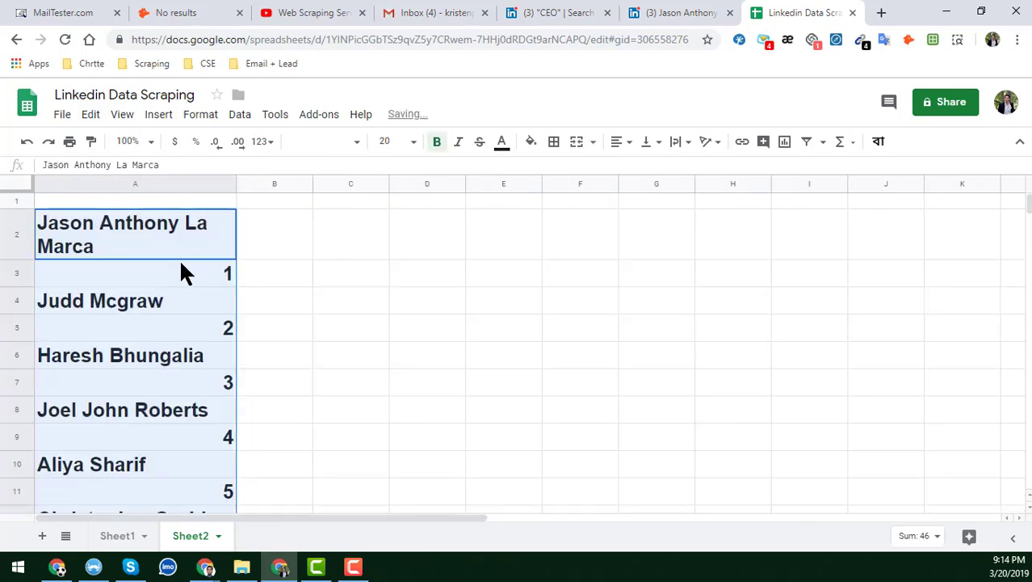
scroll(206, 260, down, 6)
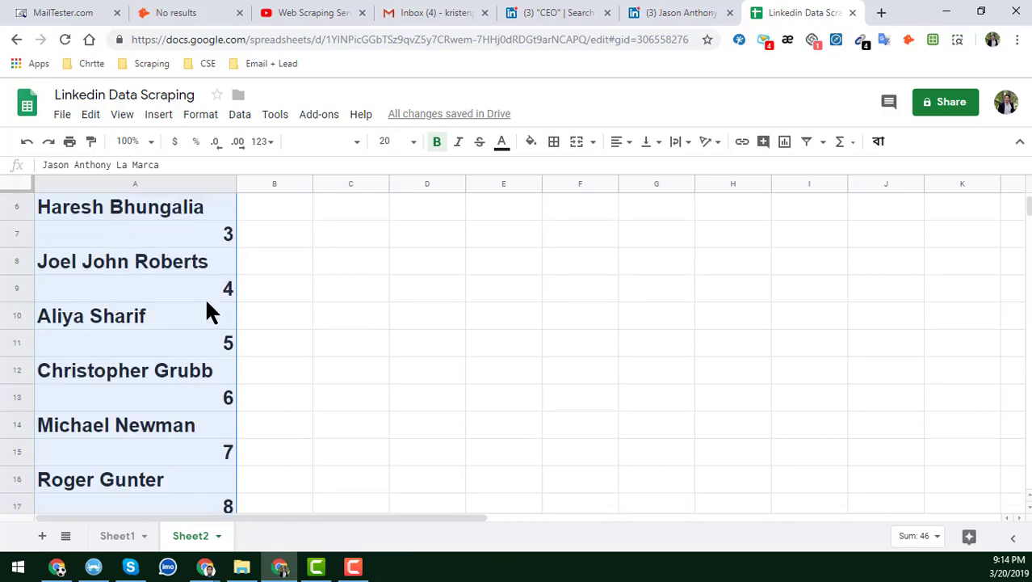
scroll(205, 315, up, 6)
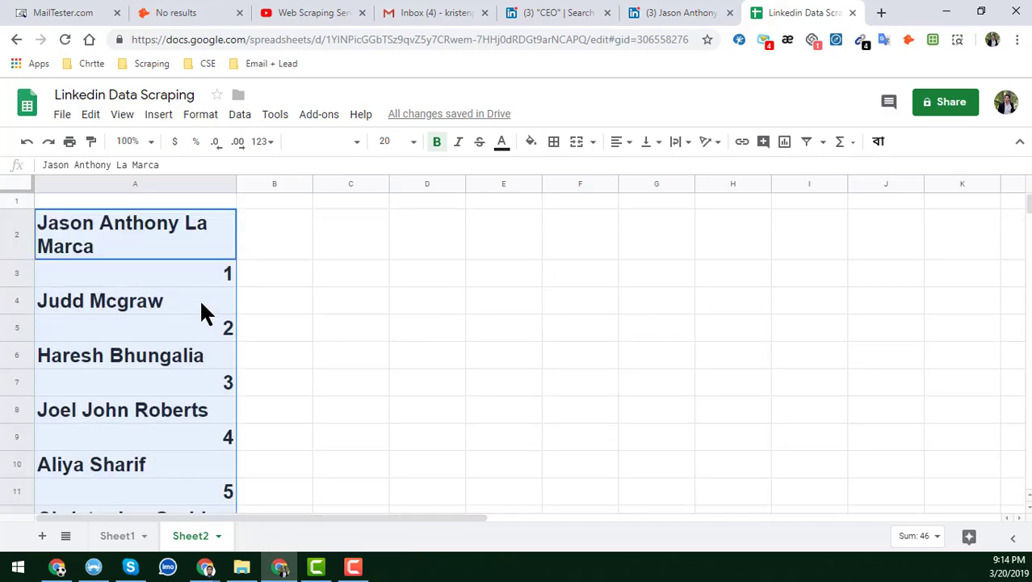
scroll(306, 339, down, 5)
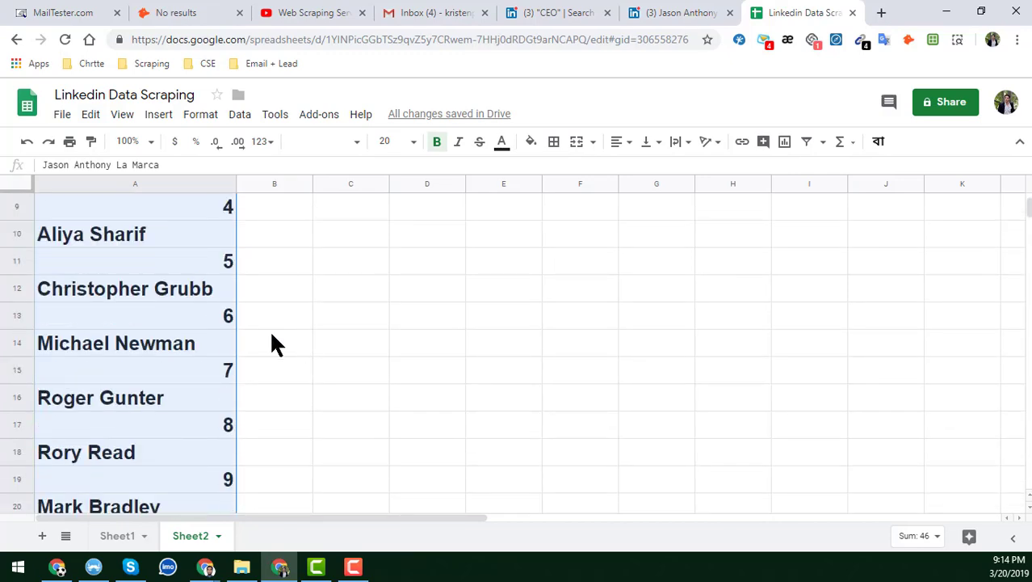
scroll(234, 357, up, 4)
scroll(242, 371, up, 1)
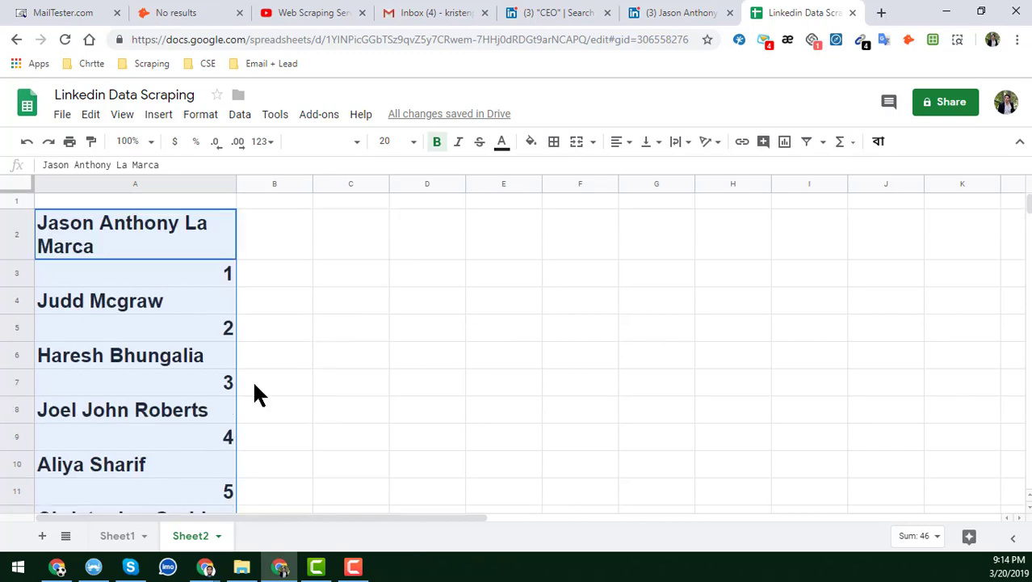
click(273, 249)
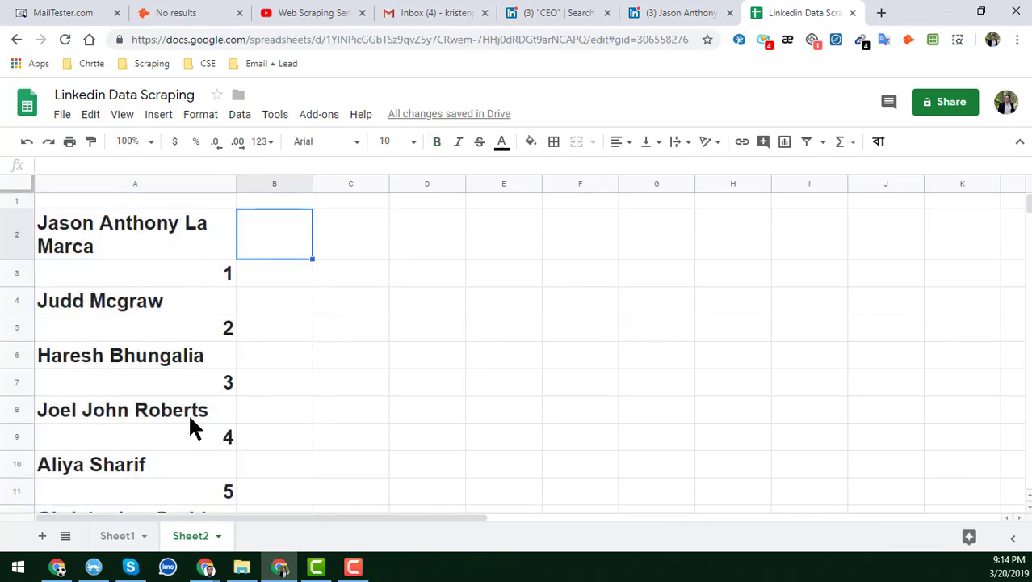
- Copy the green header row from Sheet1 into row 1 of Sheet2, above the pasted names
click(116, 535)
click(18, 202)
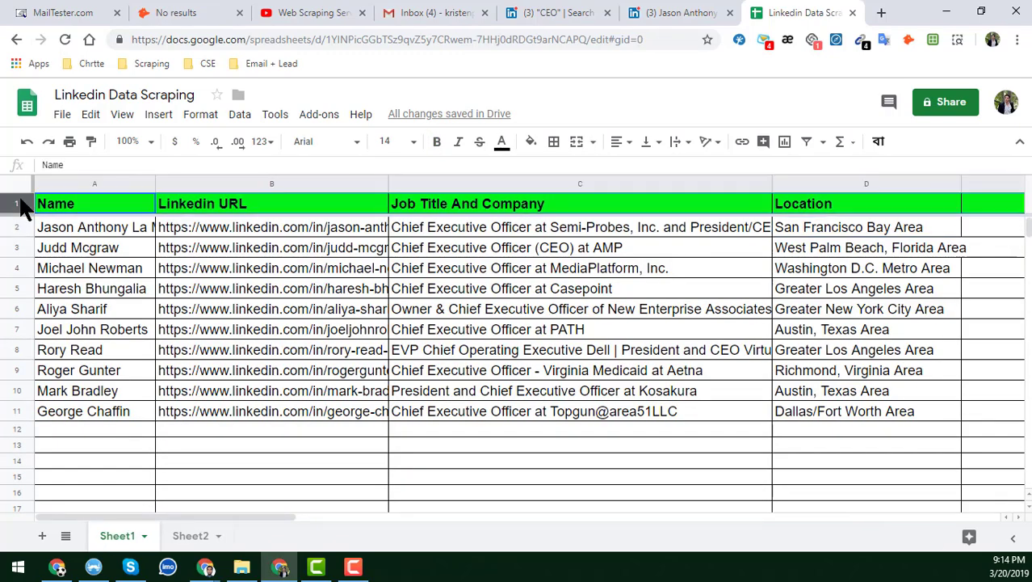
click(198, 535)
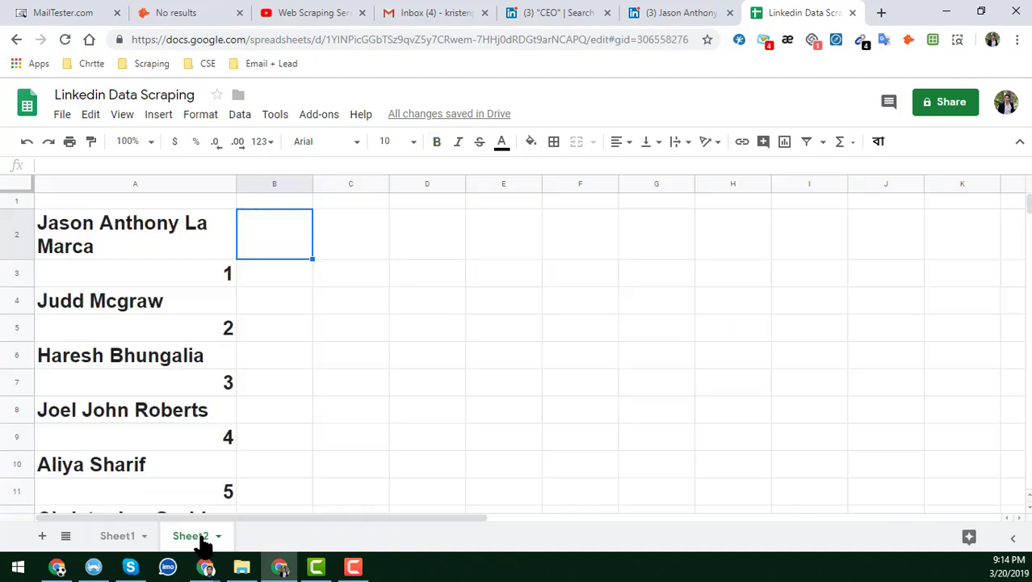
click(13, 202)
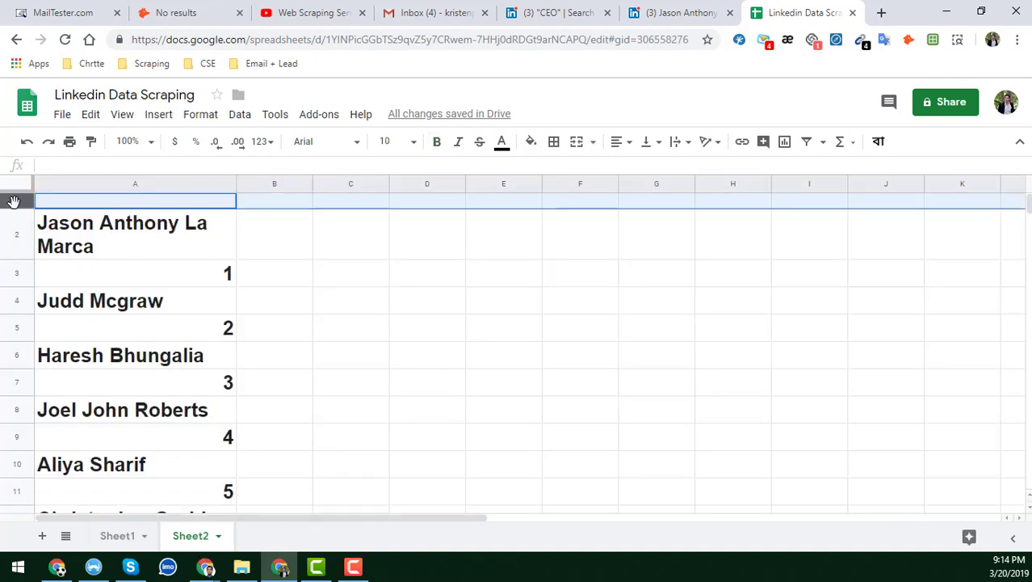
key(ctrl+v)
click(289, 230)
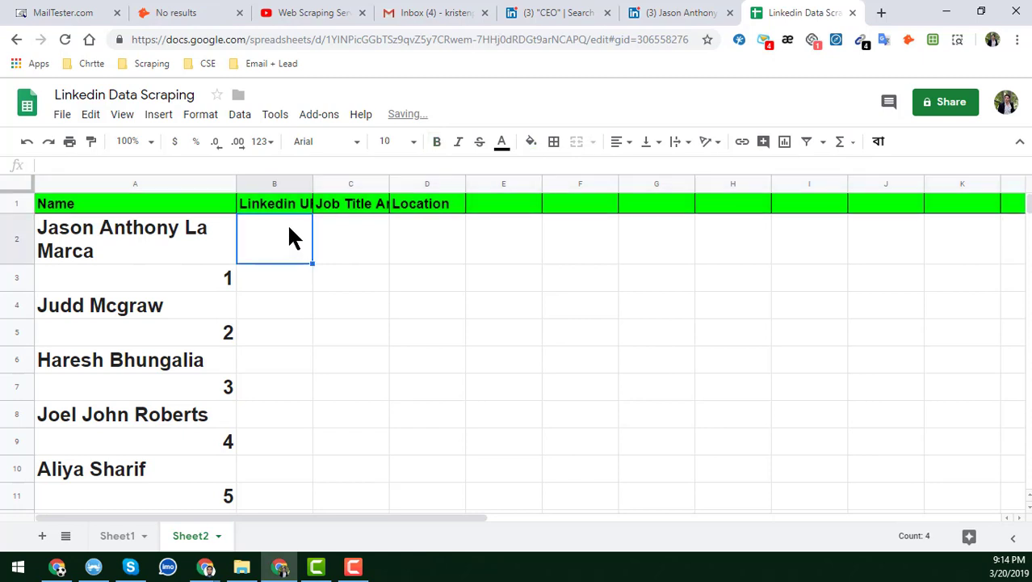
- Widen column B of Sheet2 to fit the Linkedin URL heading and select cell B2
click(193, 204)
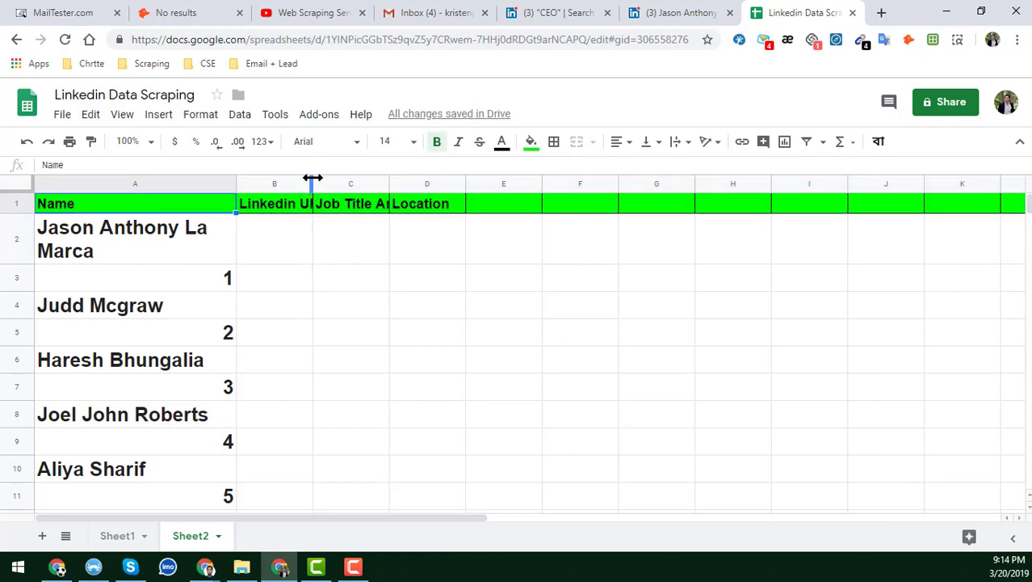
drag(312, 183, 390, 183)
click(359, 202)
click(327, 242)
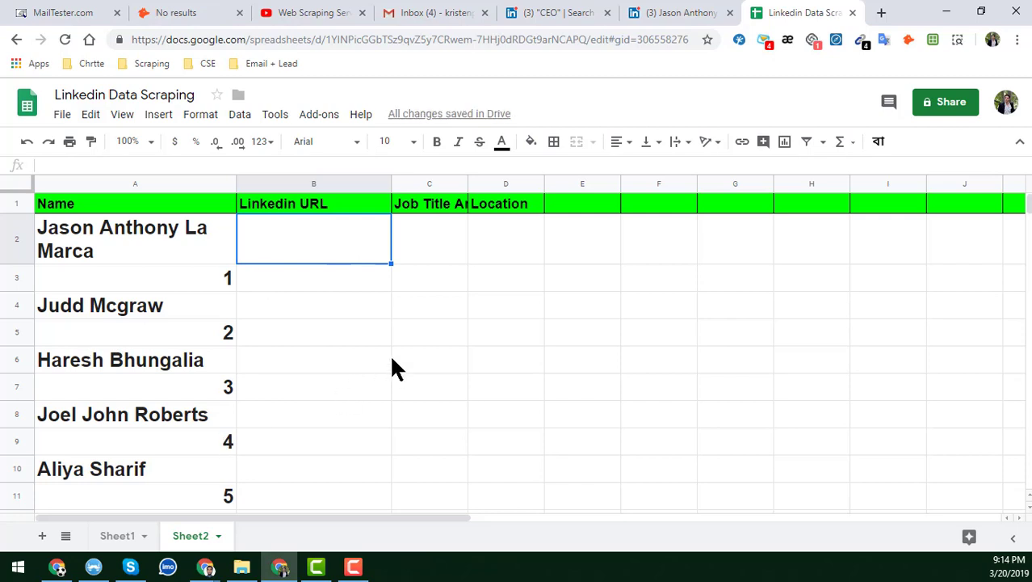
- Highlight the profile path in the first person's LinkedIn URL, then close the profile and return to the search results
click(676, 13)
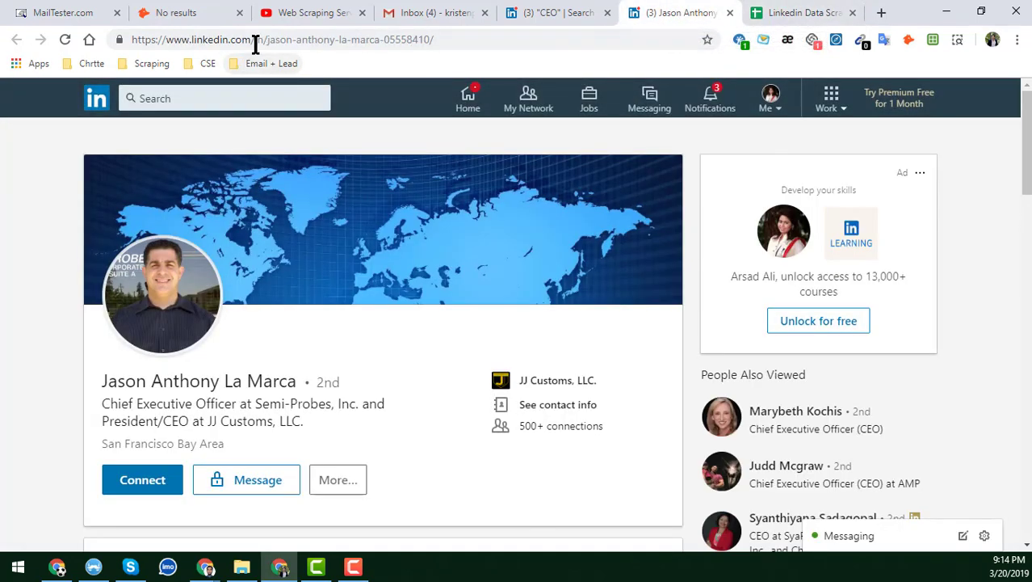
drag(255, 44, 463, 51)
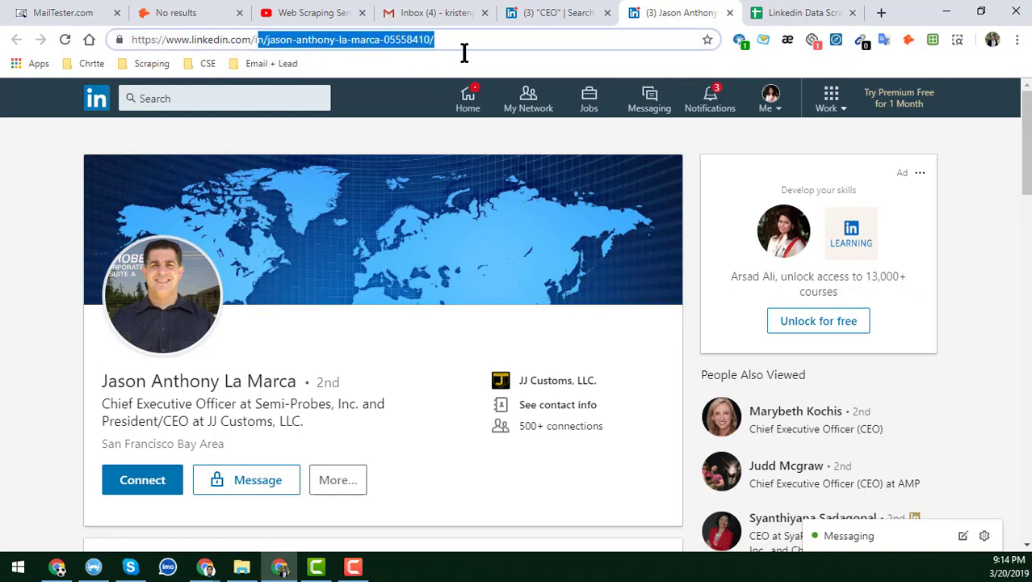
click(731, 14)
click(564, 11)
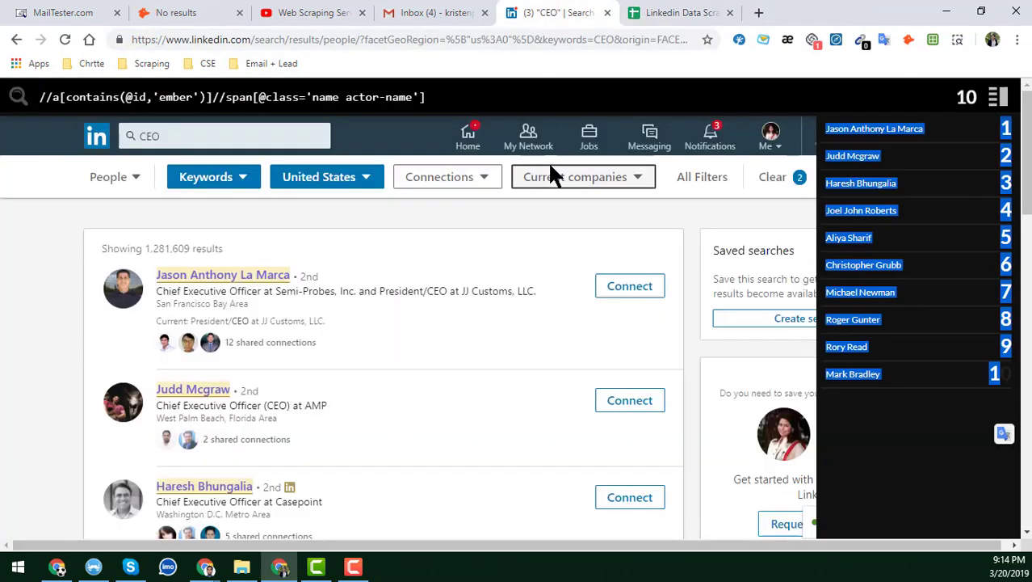
click(433, 105)
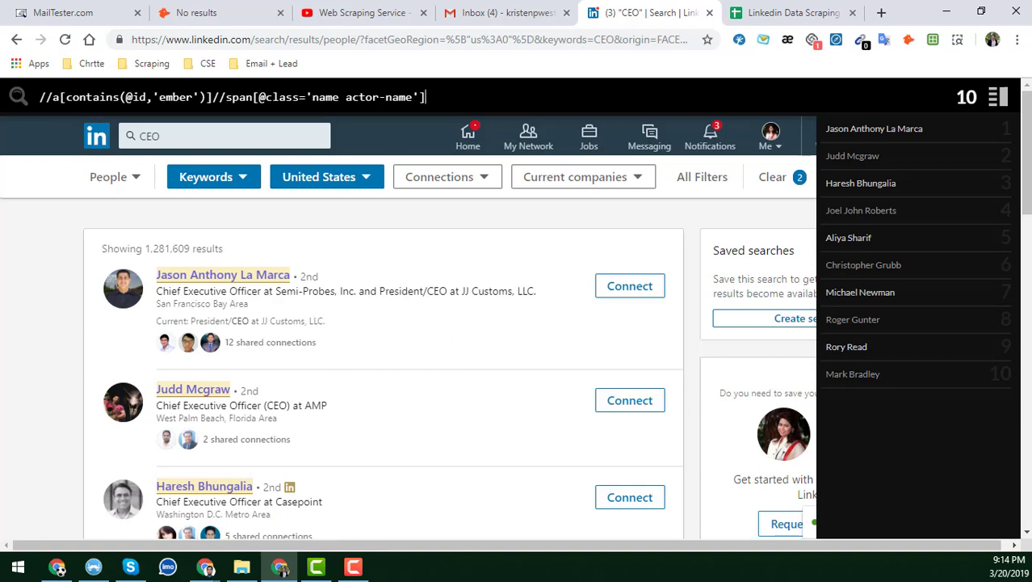
click(205, 567)
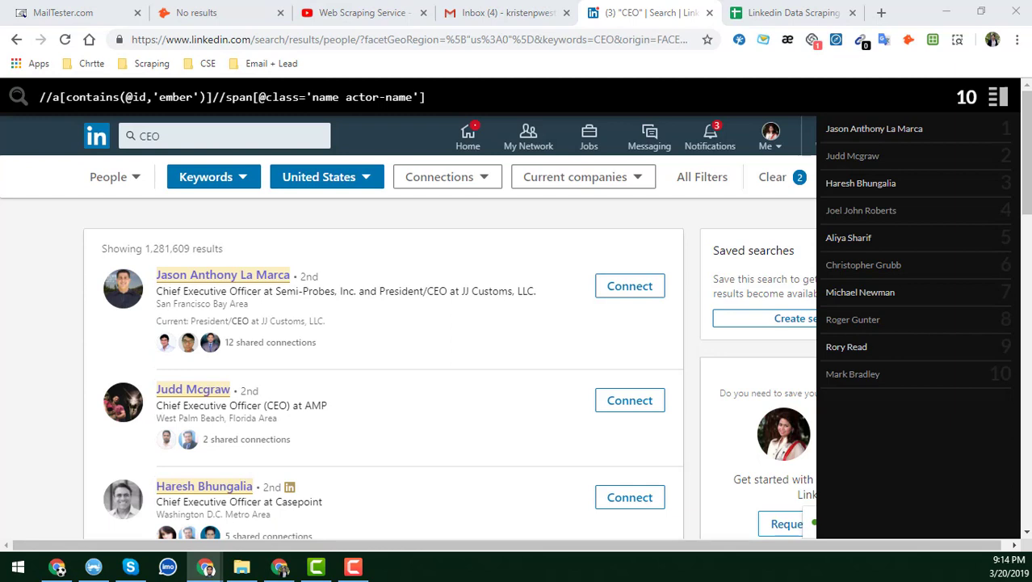
key(F10)
click(427, 97)
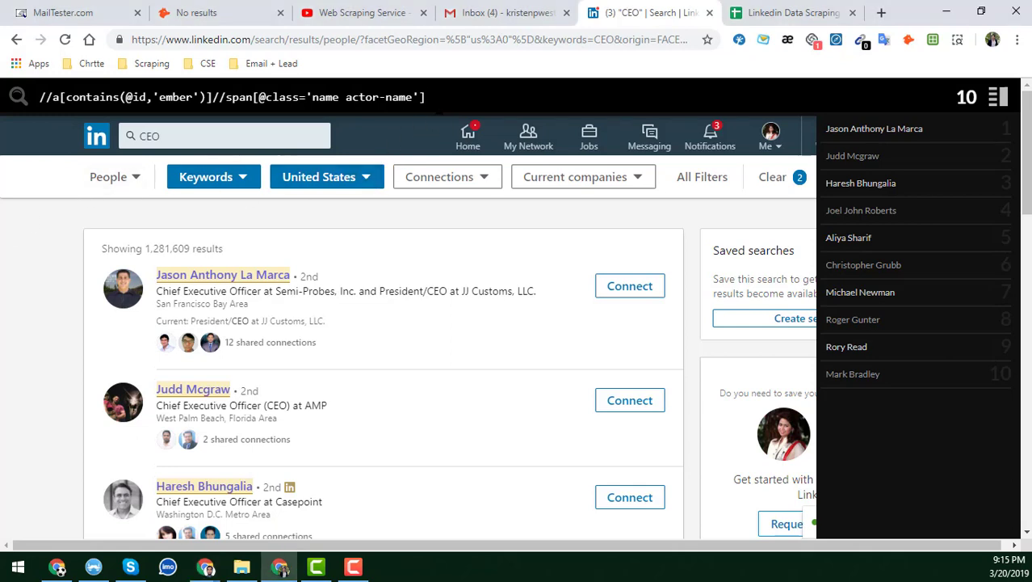
key(ctrl+a)
text(//div[contains(@class,'search-result__info pt3 pb4 ph0')]/a[contains(@id,'ember')]/h3/../@href)
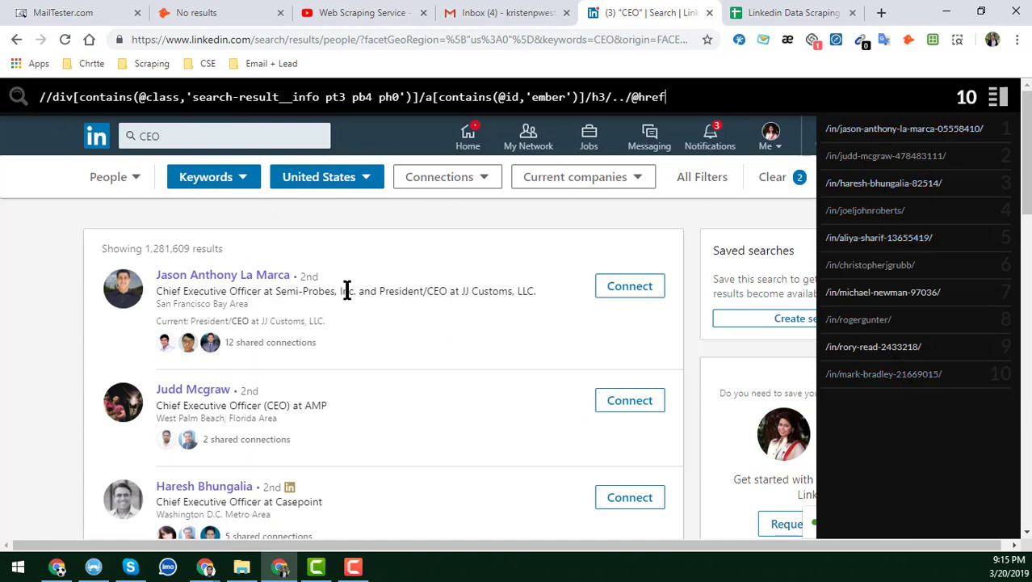
- Open the first person's profile in a new tab and highlight the /in/ part of its URL for comparison with XPather's matches
right_click(262, 276)
click(272, 286)
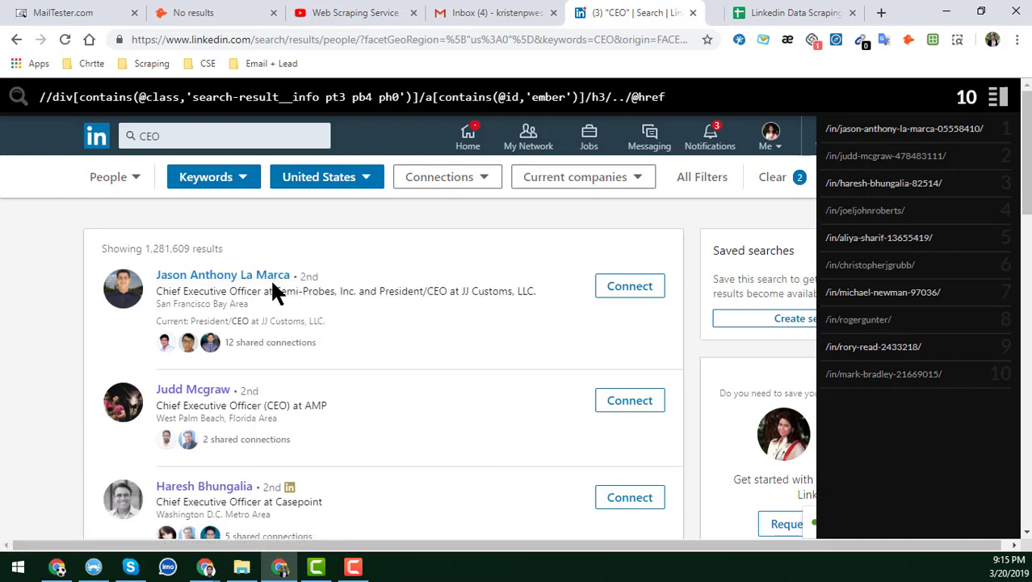
click(653, 13)
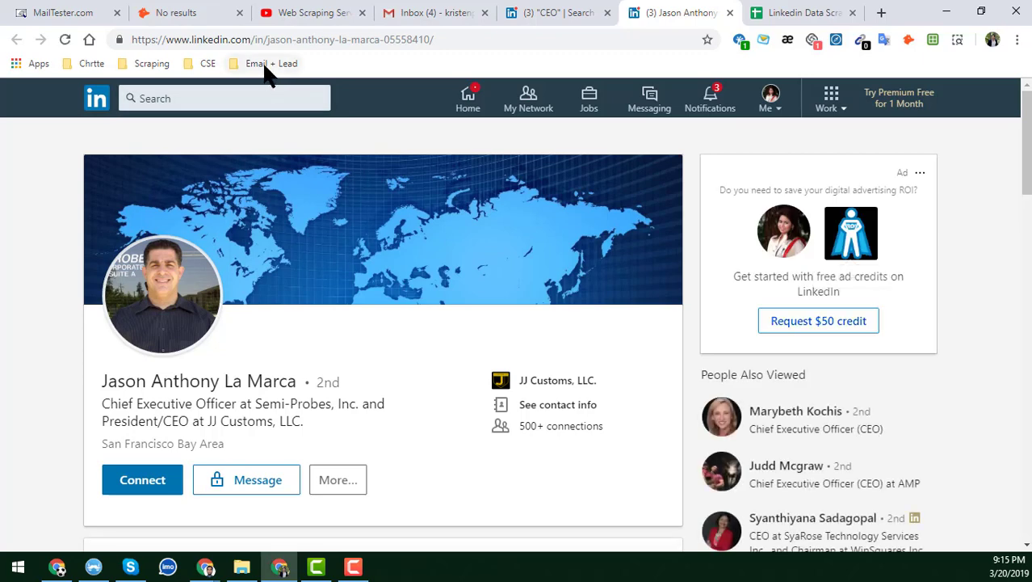
drag(258, 39, 453, 42)
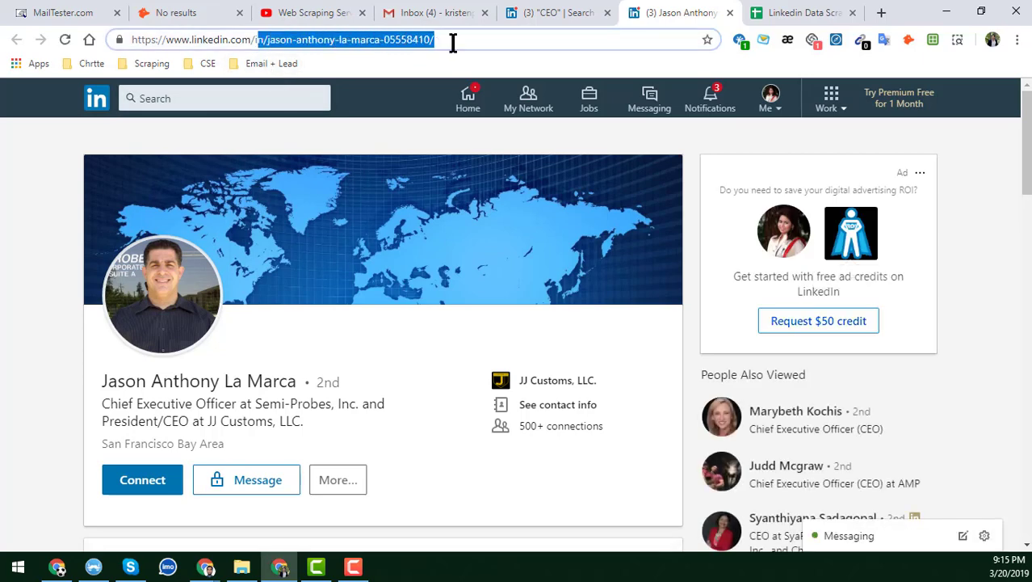
drag(251, 40, 434, 35)
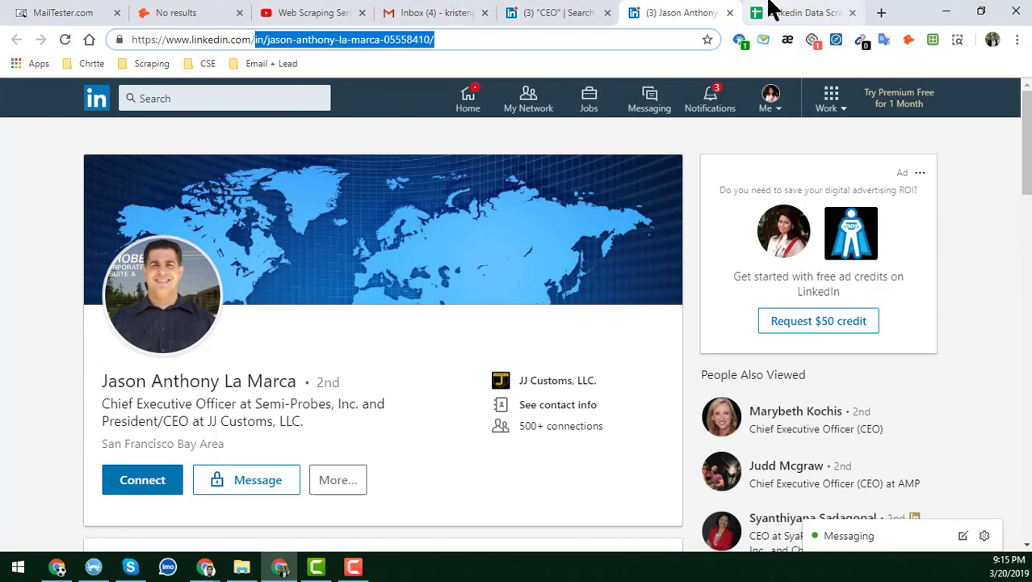
- Copy all matched profile paths from XPather's list and paste them into Sheet2 under Linkedin URL, starting at cell B2
click(587, 8)
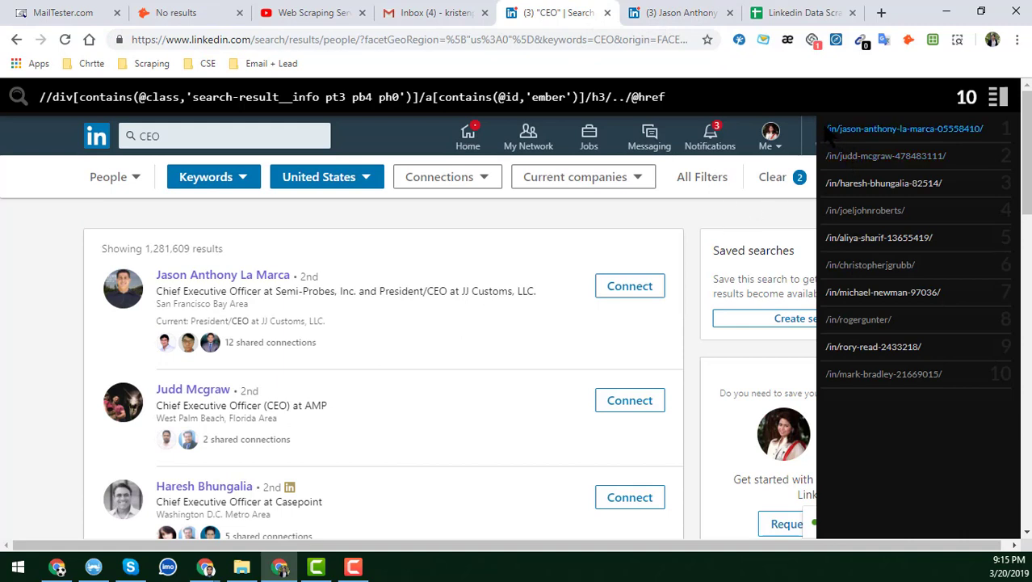
drag(825, 133, 1010, 392)
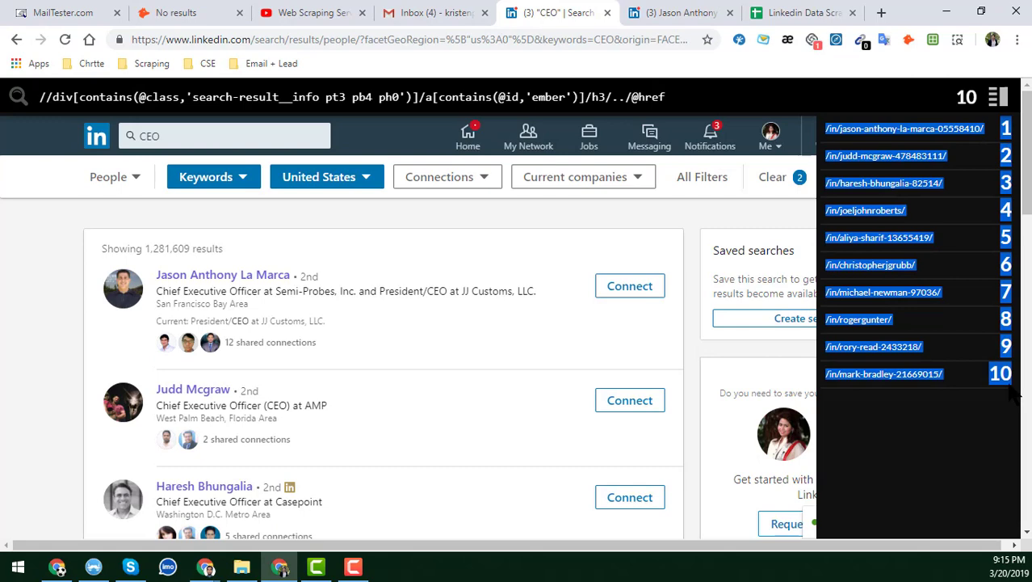
click(775, 12)
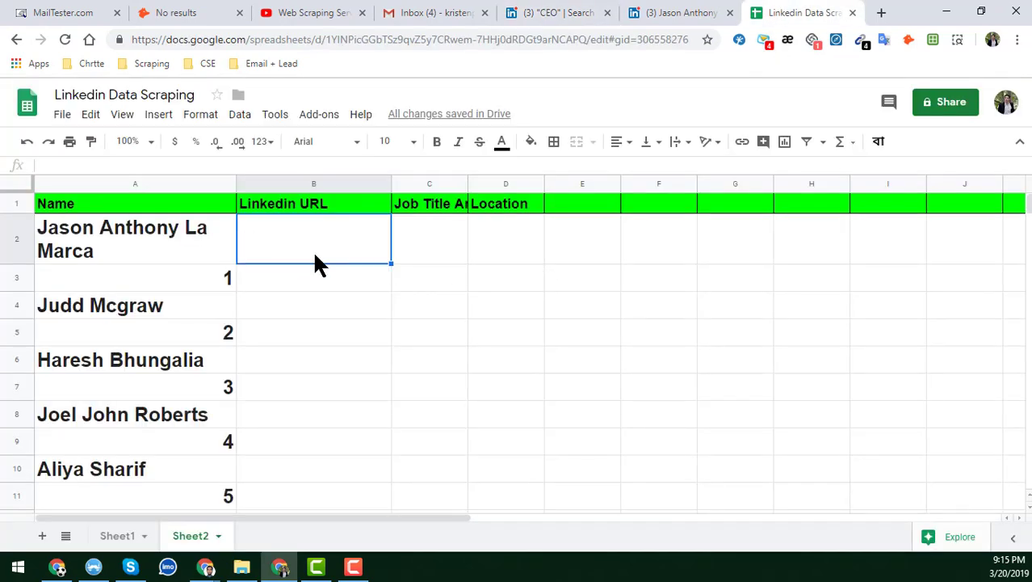
key(ctrl+v)
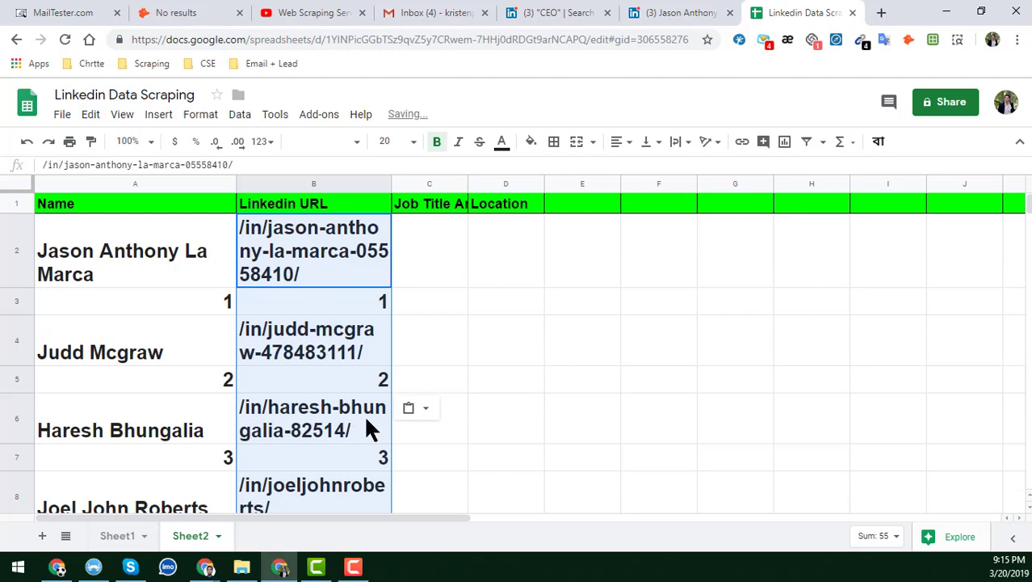
- Review the pasted names and profile paths in Sheet2 from the first row to the last, along with the column headings
scroll(365, 418, down, 8)
scroll(361, 406, down, 3)
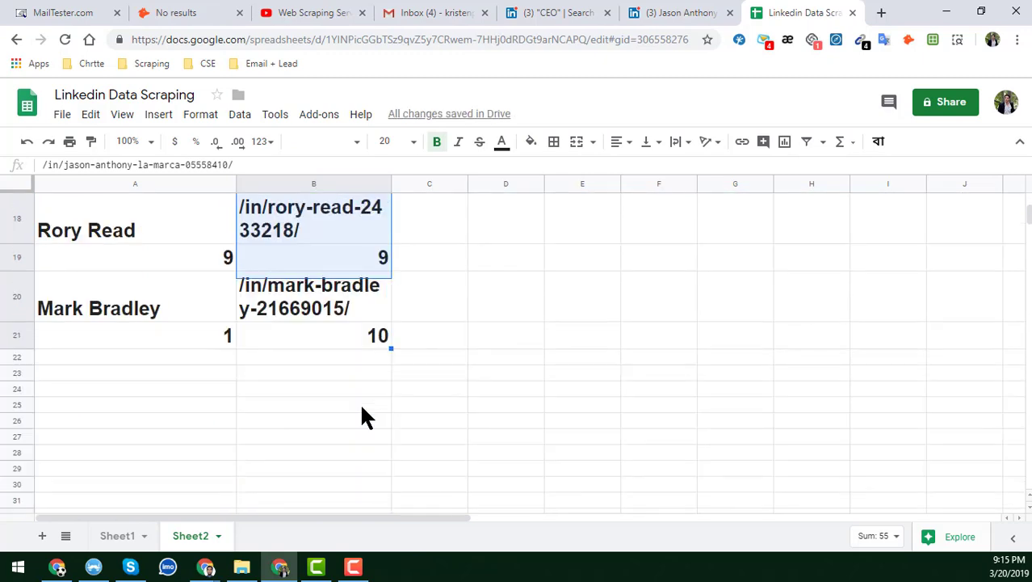
scroll(357, 397, up, 12)
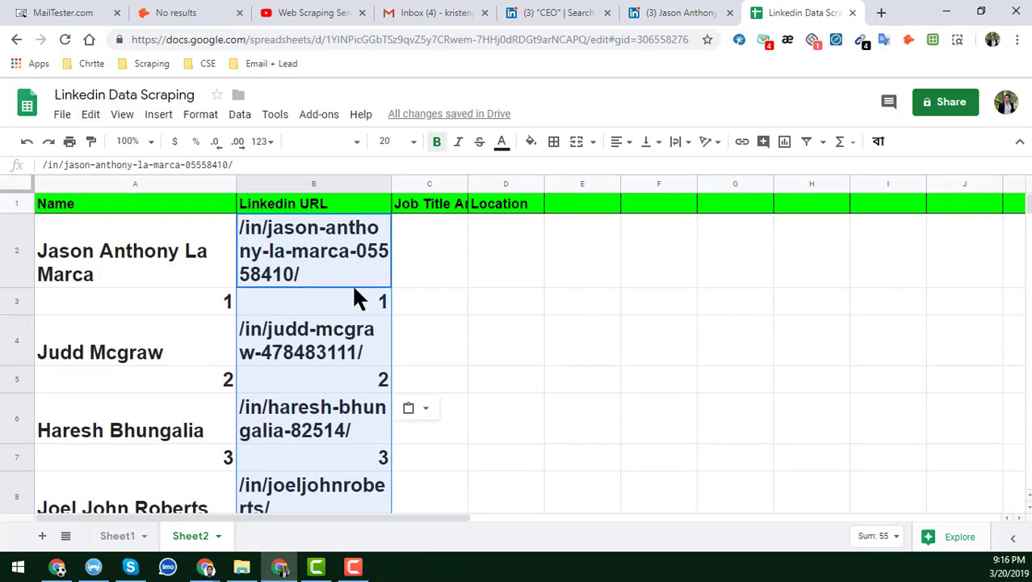
click(352, 248)
click(24, 188)
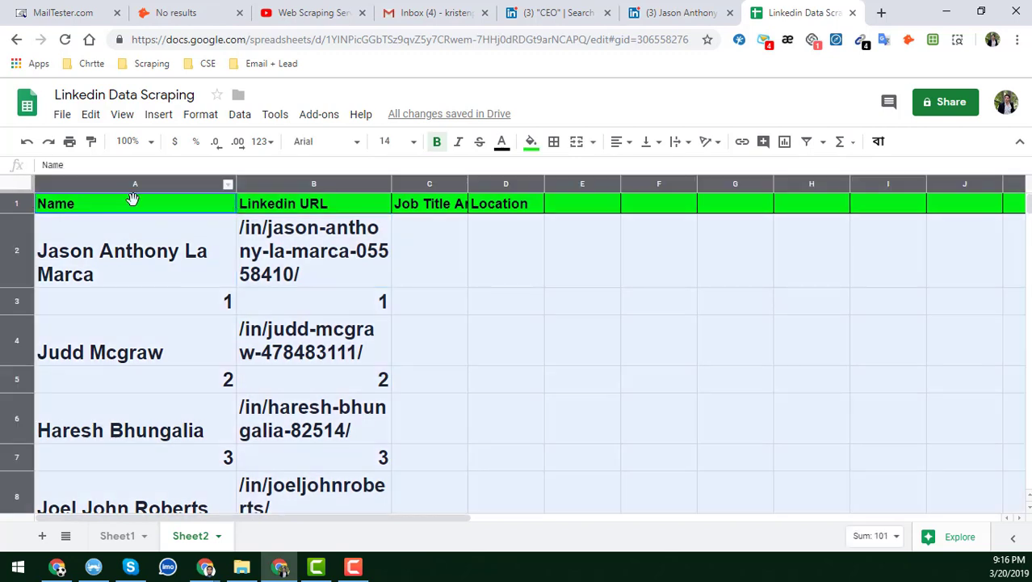
click(443, 207)
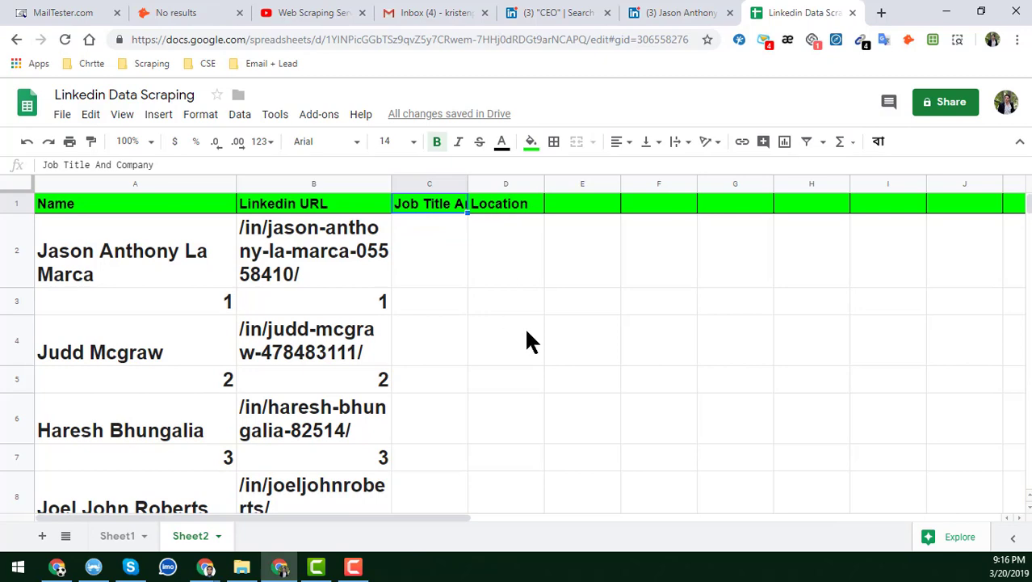
click(310, 256)
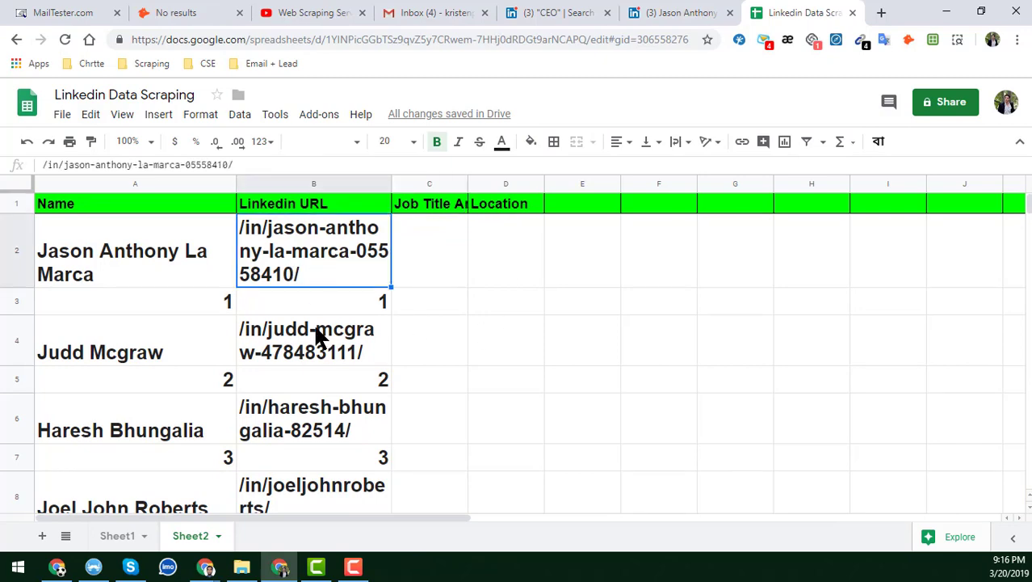
scroll(318, 334, down, 2)
scroll(319, 340, down, 6)
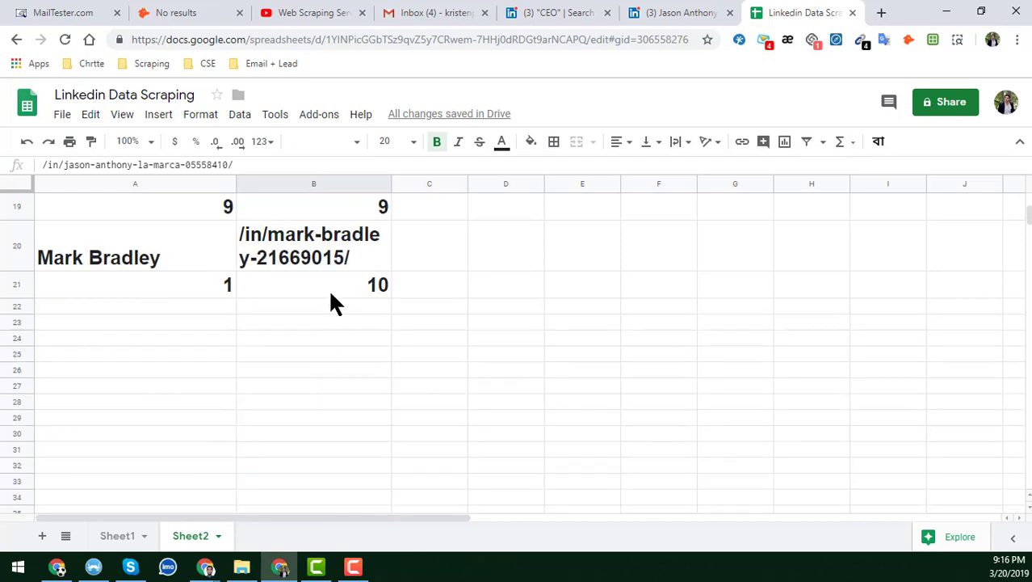
scroll(332, 300, up, 3)
scroll(331, 302, up, 4)
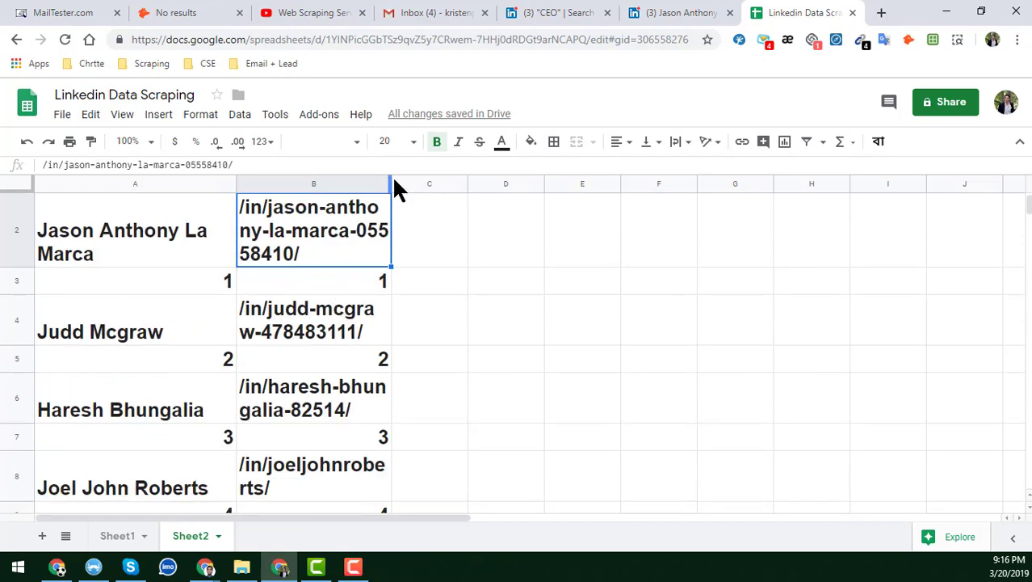
- Widen column B of Sheet2 slightly for the profile paths and select the whole sheet
drag(389, 175, 405, 191)
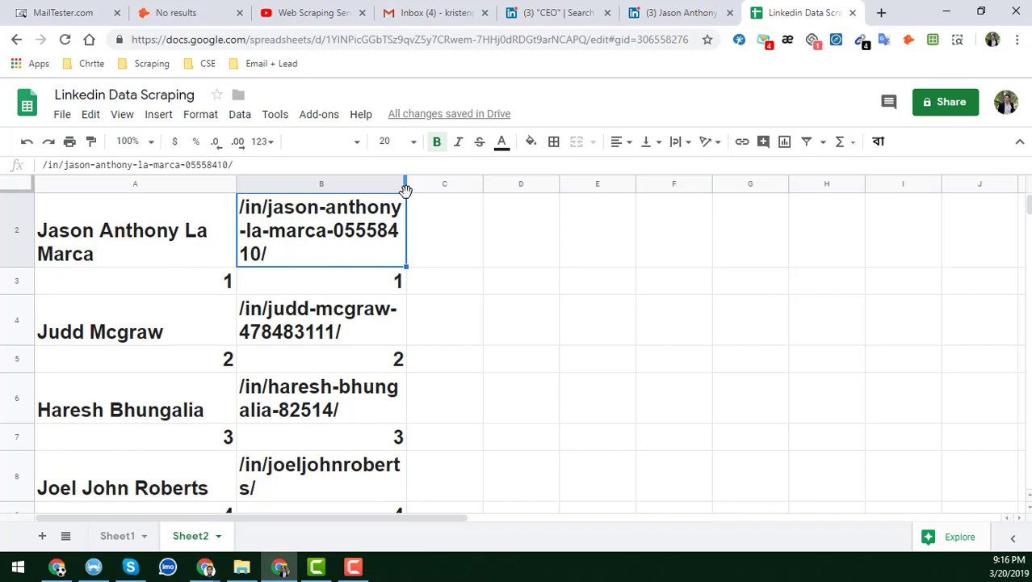
click(213, 215)
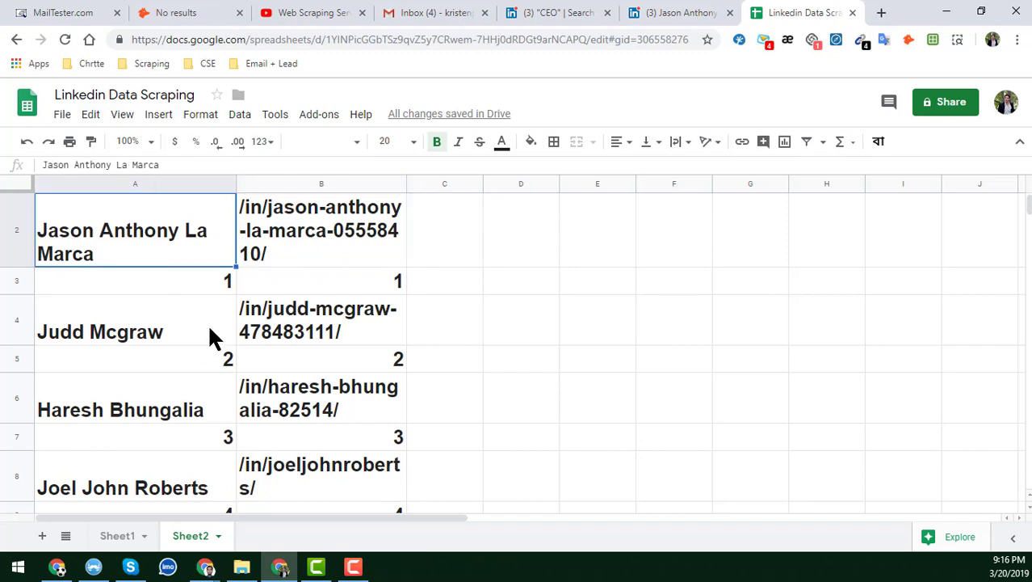
scroll(236, 267, up, 1)
click(267, 252)
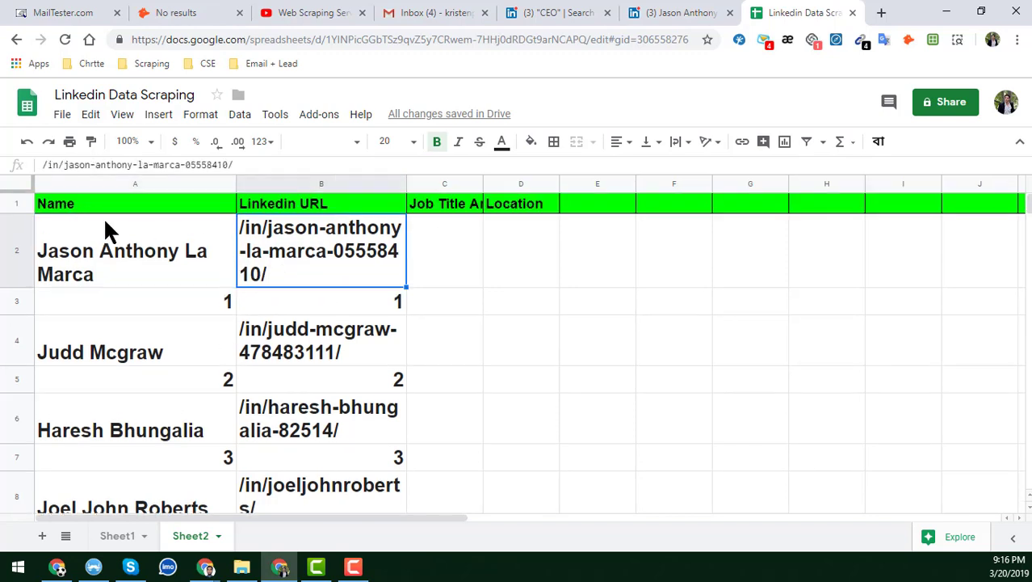
click(16, 184)
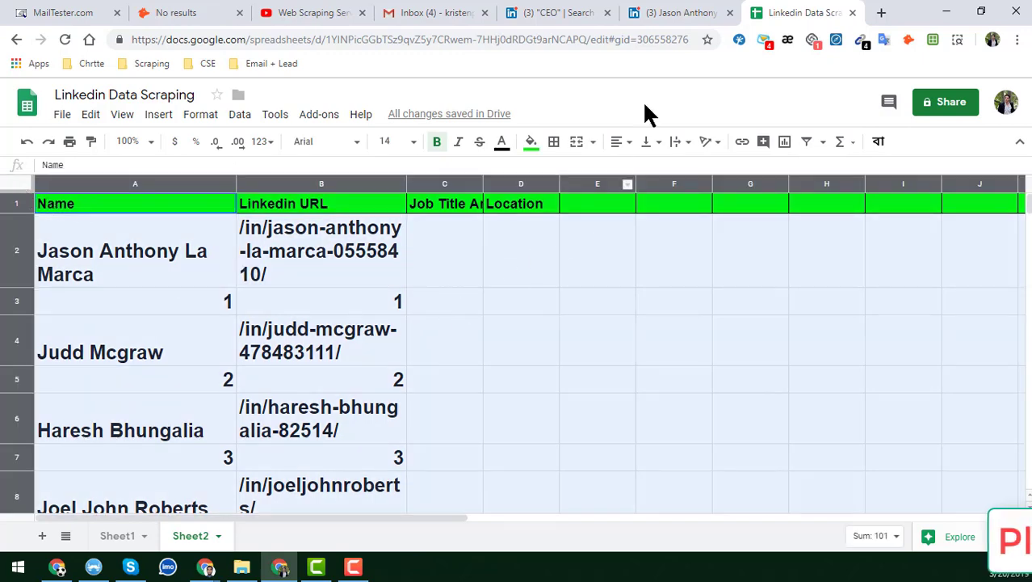
- Return to the LinkedIn search results and examine the page navigation below the last person
click(638, 10)
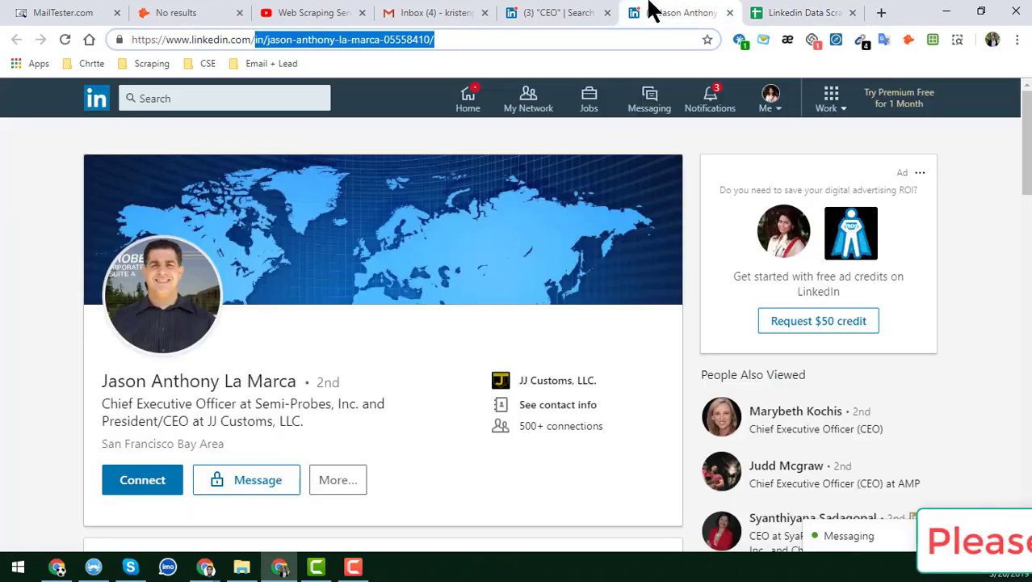
click(549, 12)
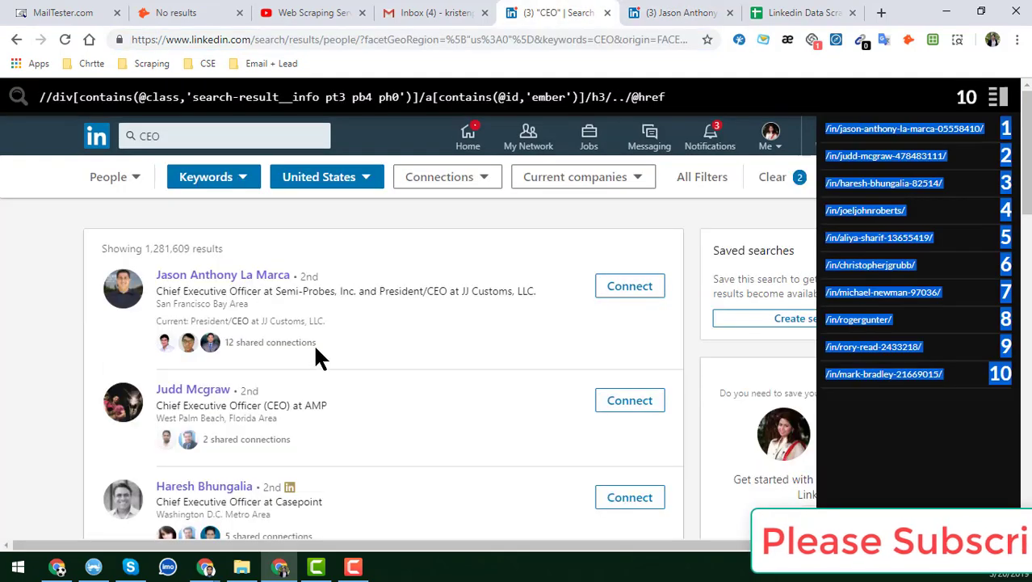
scroll(311, 353, down, 8)
scroll(327, 370, down, 3)
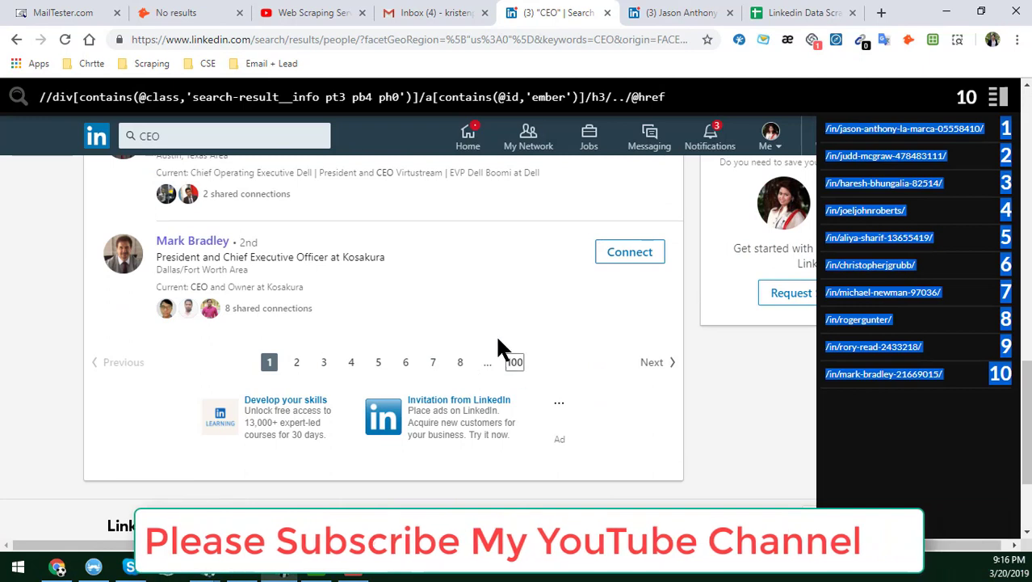
- Open page 2 of the LinkedIn CEO search results and copy the whole list of profile paths shown in XPather
click(298, 365)
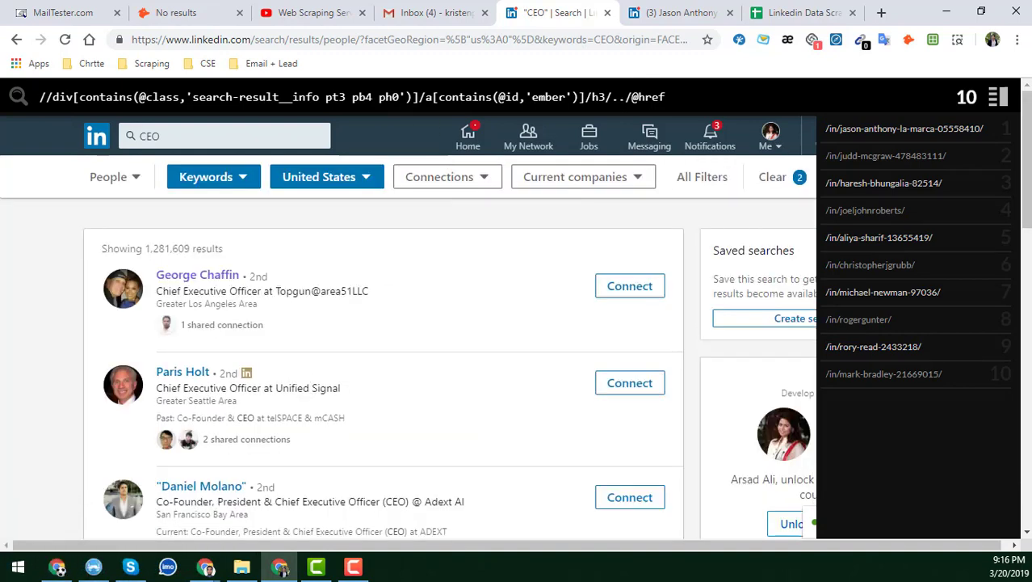
scroll(251, 357, down, 6)
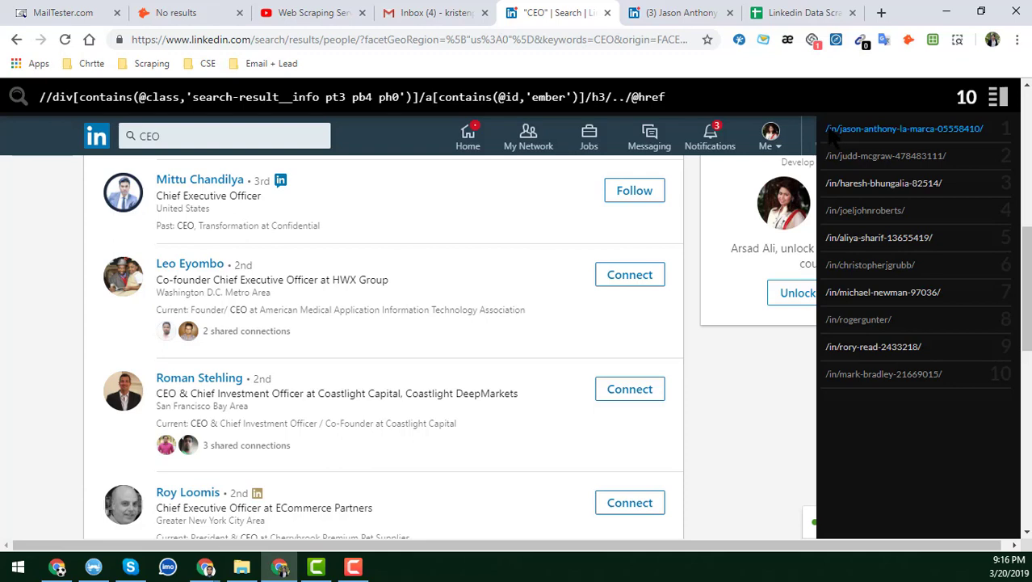
drag(825, 134, 957, 383)
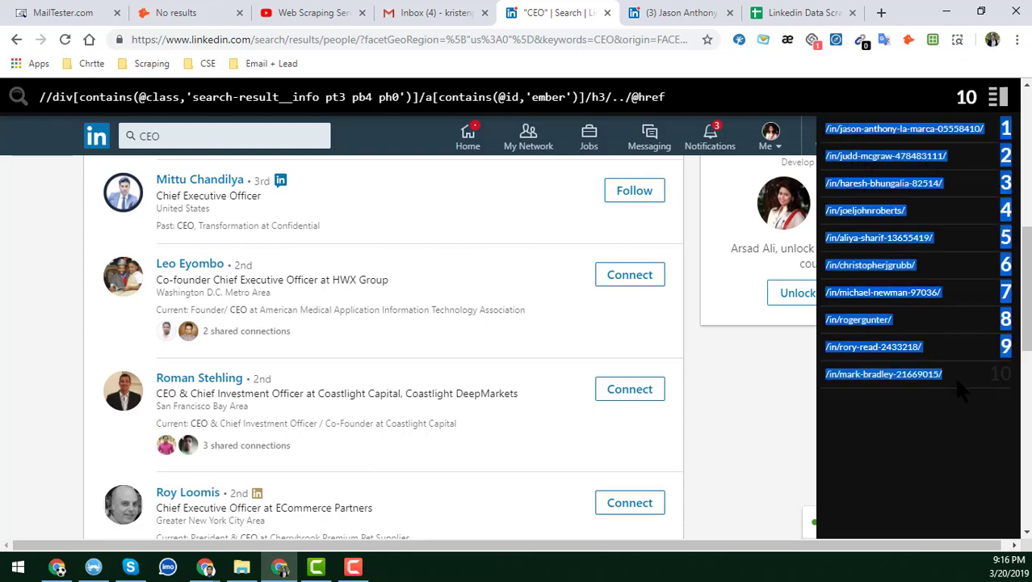
drag(1019, 390, 1011, 386)
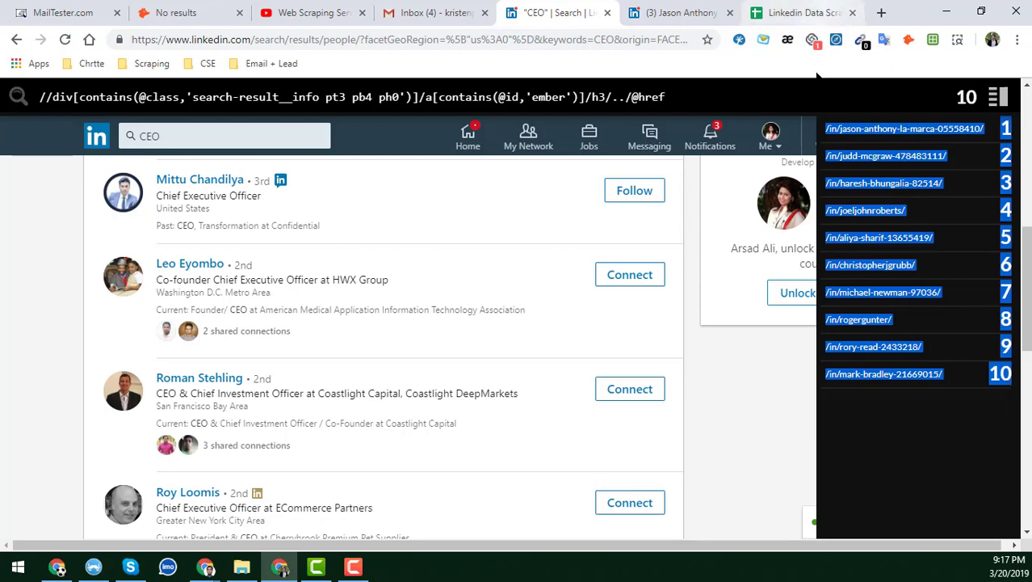
- Paste the copied path list into Sheet2 under Linkedin URL, starting at the first empty cell, B22
click(817, 13)
scroll(477, 359, down, 10)
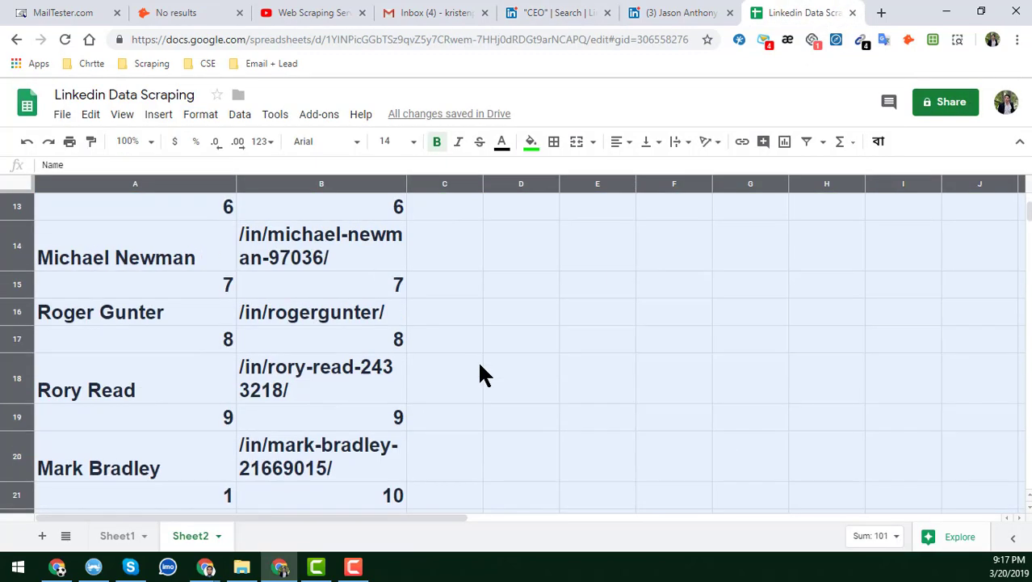
scroll(477, 363, up, 3)
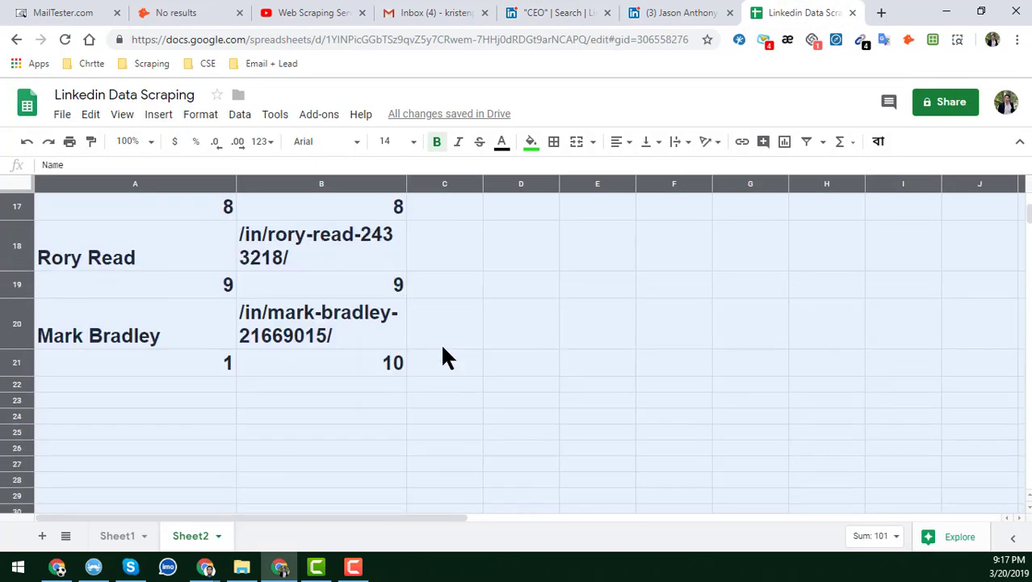
click(290, 378)
key(ctrl+v)
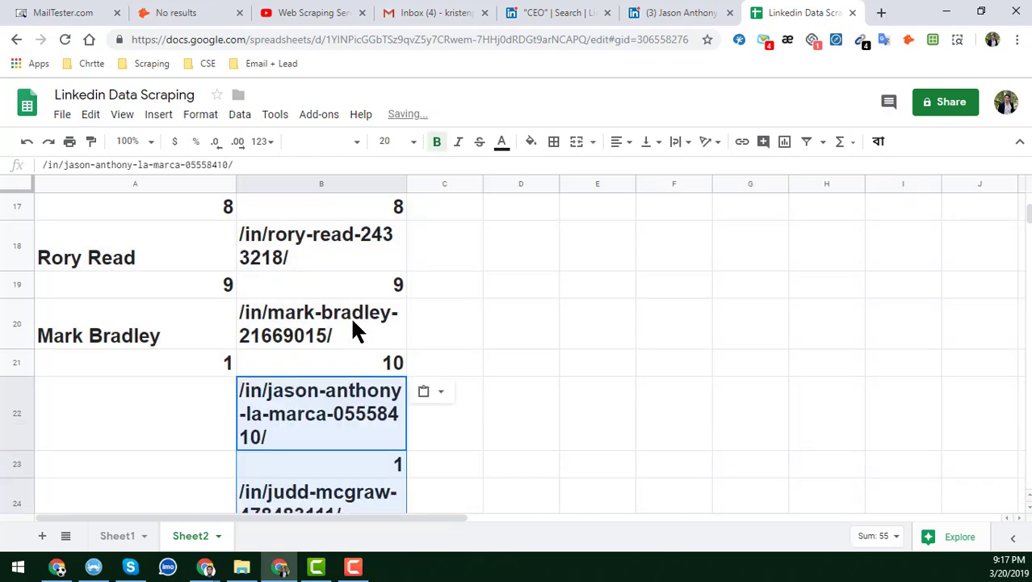
- Open page 3 of the LinkedIn CEO search results and copy XPather's complete path list again
click(590, 12)
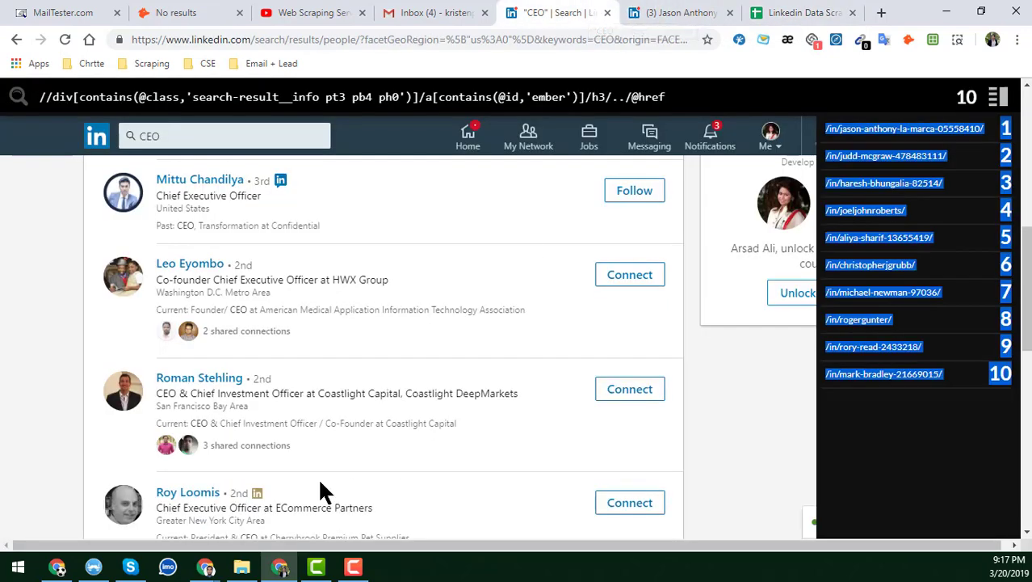
scroll(321, 483, down, 8)
click(325, 212)
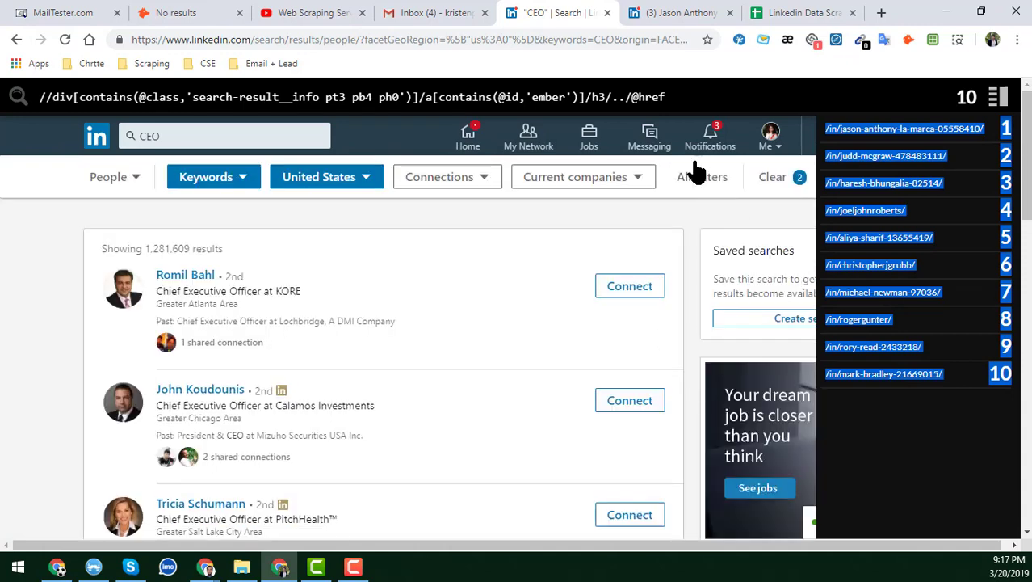
click(670, 97)
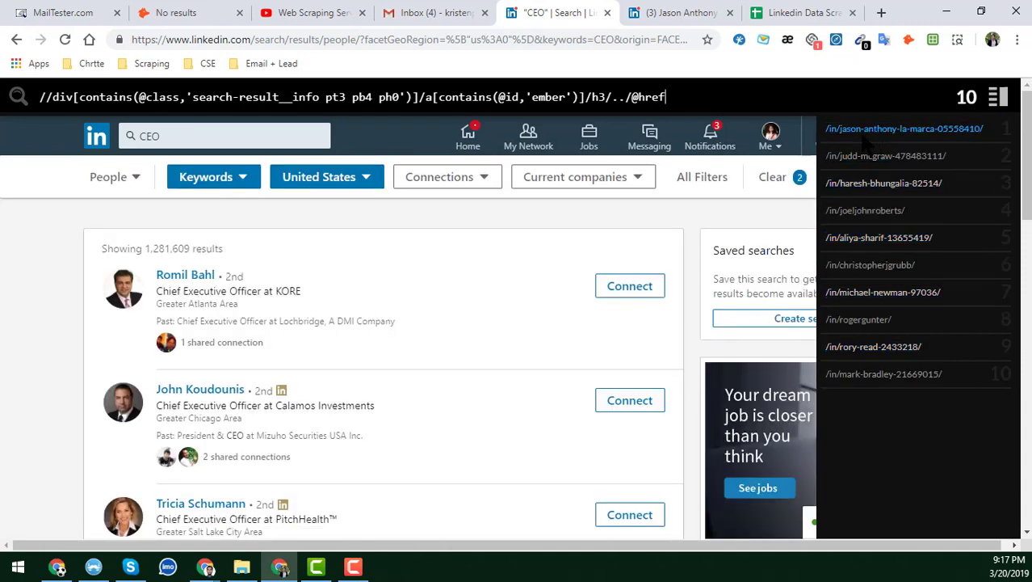
mouse_move(824, 128)
mouse_down()
mouse_move(856, 157)
mouse_move(947, 387)
mouse_move(1018, 380)
mouse_up()
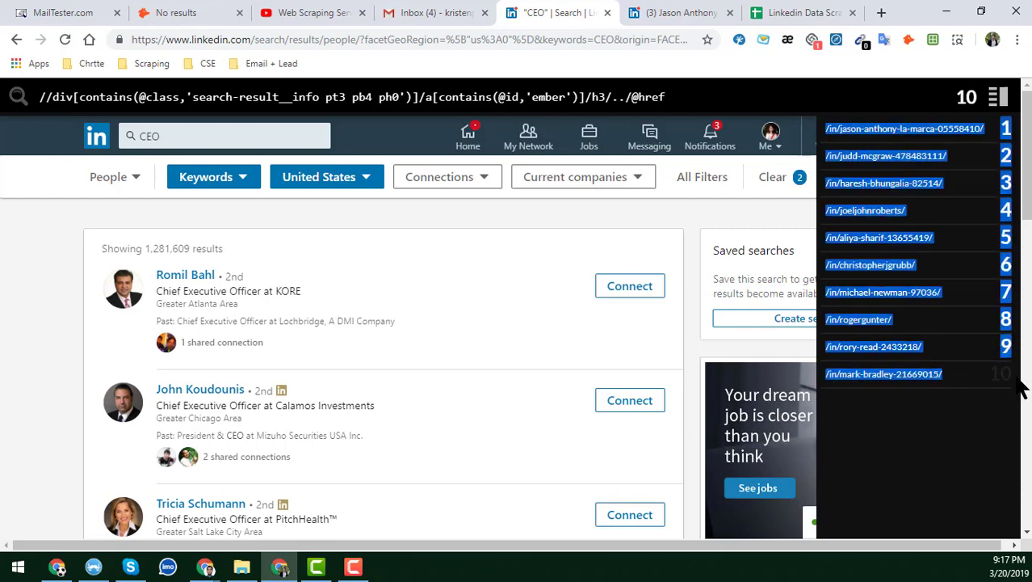
key(ctrl+c)
- Paste the path list copied on page 3 into Sheet2's Linkedin URL column, starting at cell B42
click(805, 11)
key(ctrl+v)
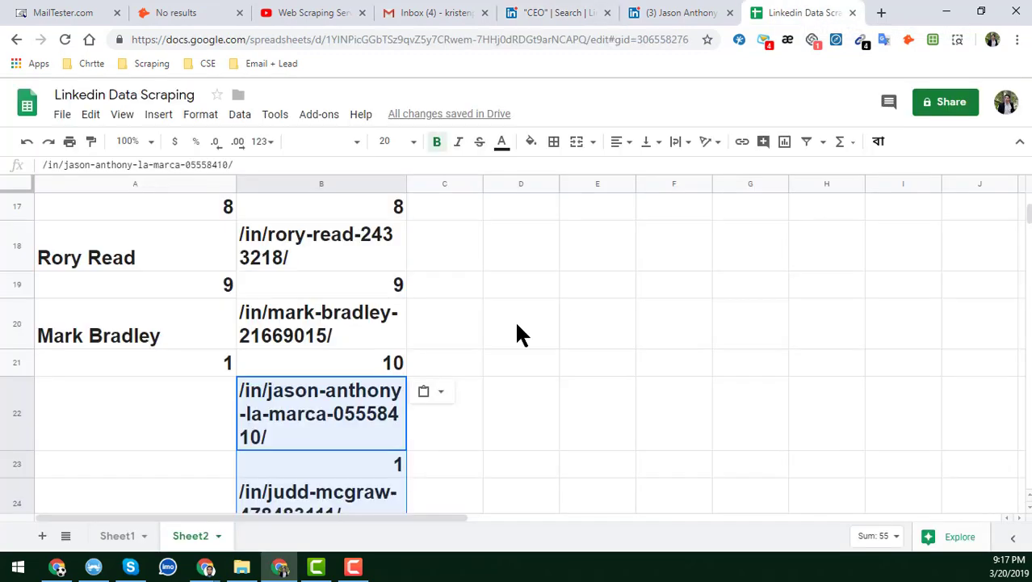
scroll(484, 340, down, 3)
scroll(434, 383, down, 10)
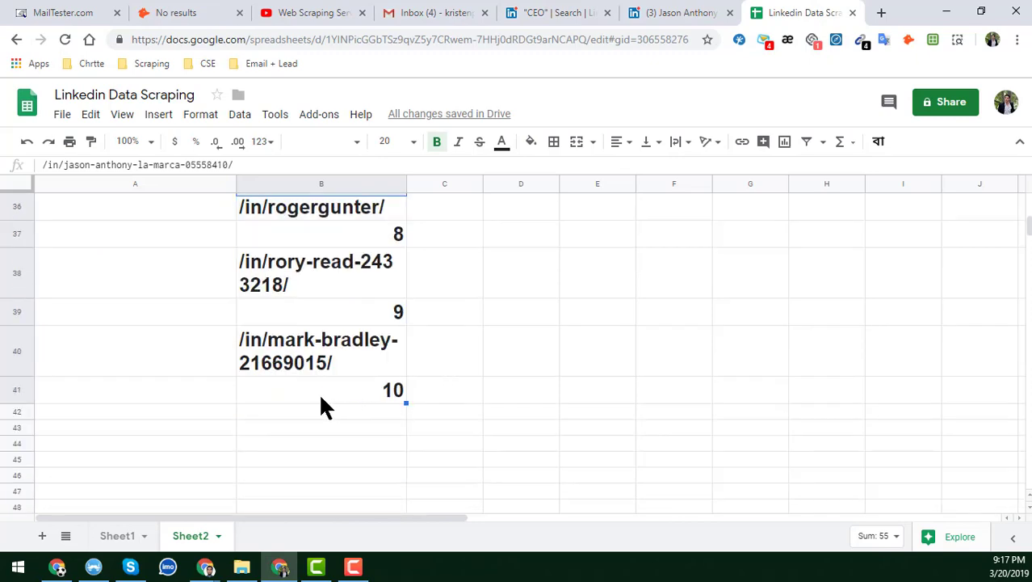
click(318, 392)
click(307, 419)
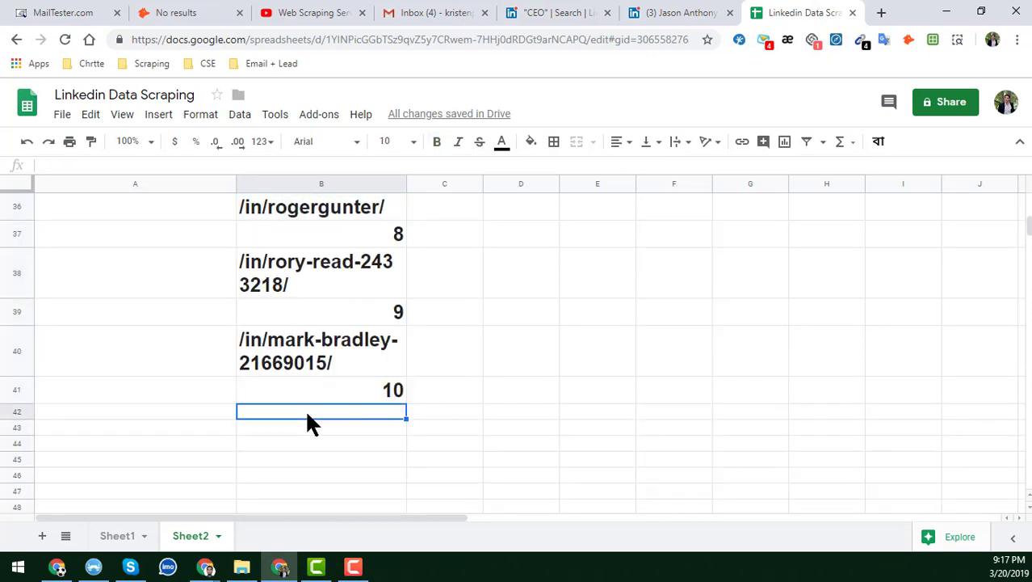
key(ctrl+v)
- Check the pasted profile paths in Sheet2 from the last filled row back up to the named people
scroll(323, 416, down, 10)
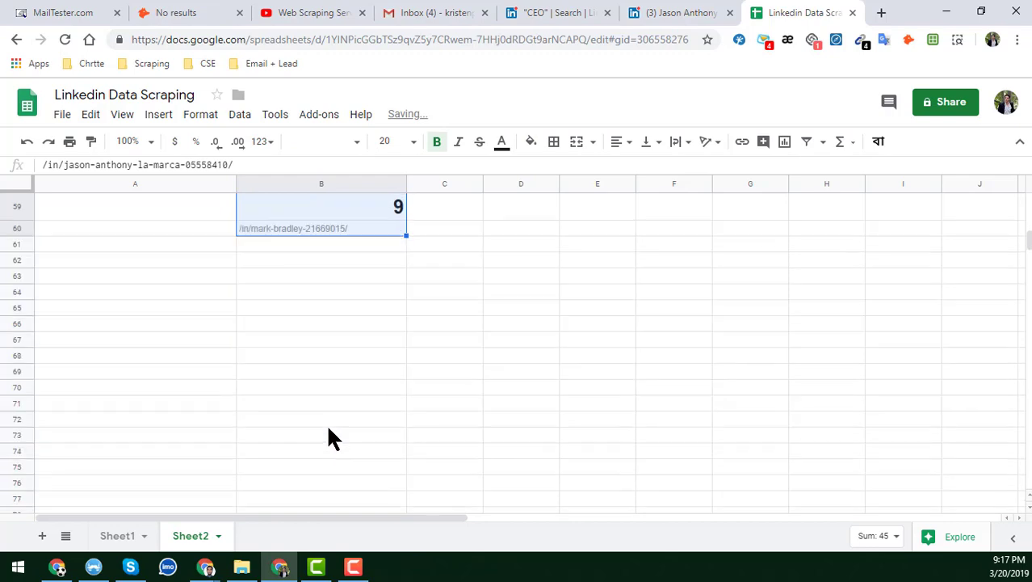
scroll(330, 428, up, 2)
click(337, 296)
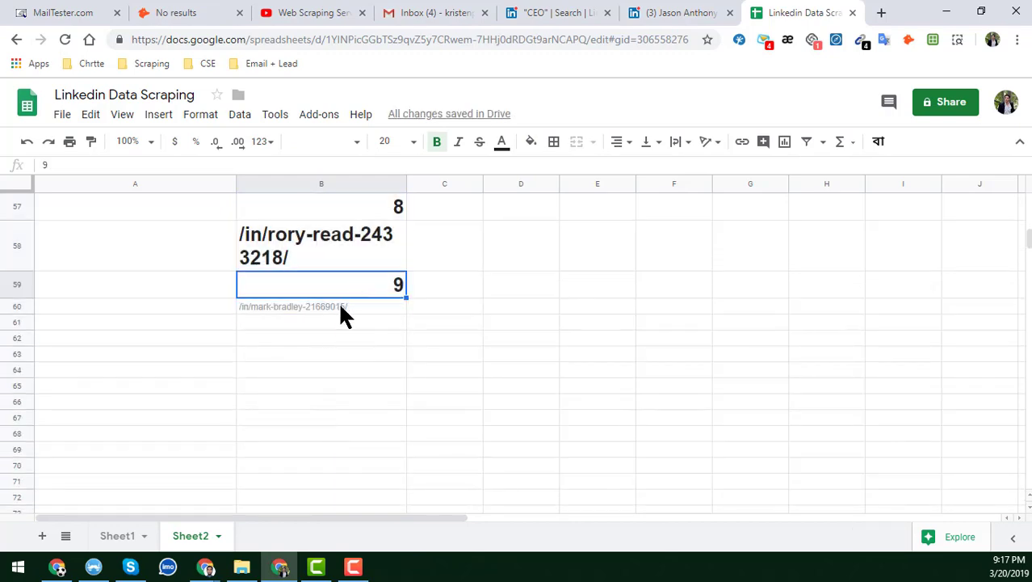
click(343, 307)
scroll(392, 372, up, 15)
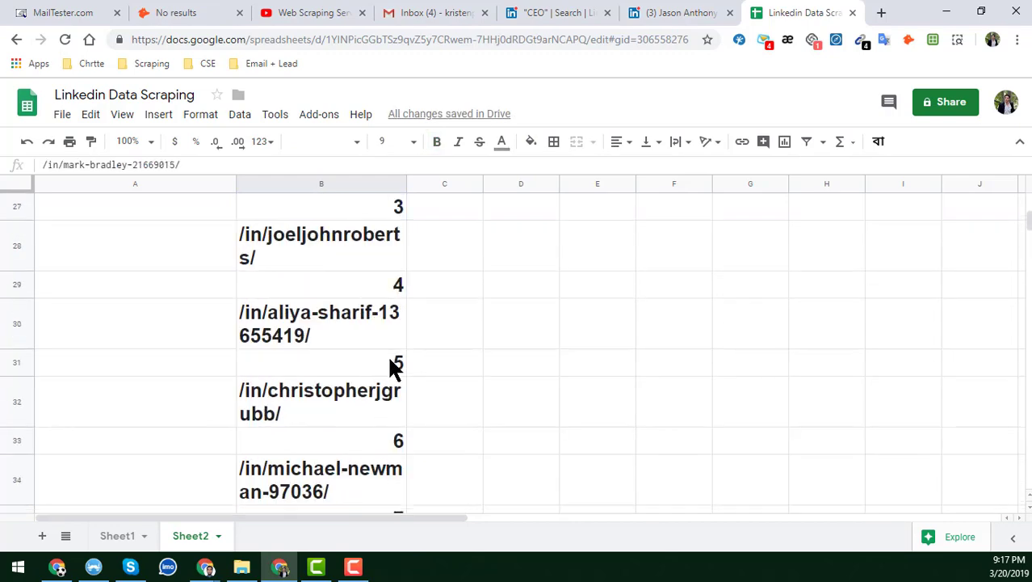
scroll(386, 365, up, 3)
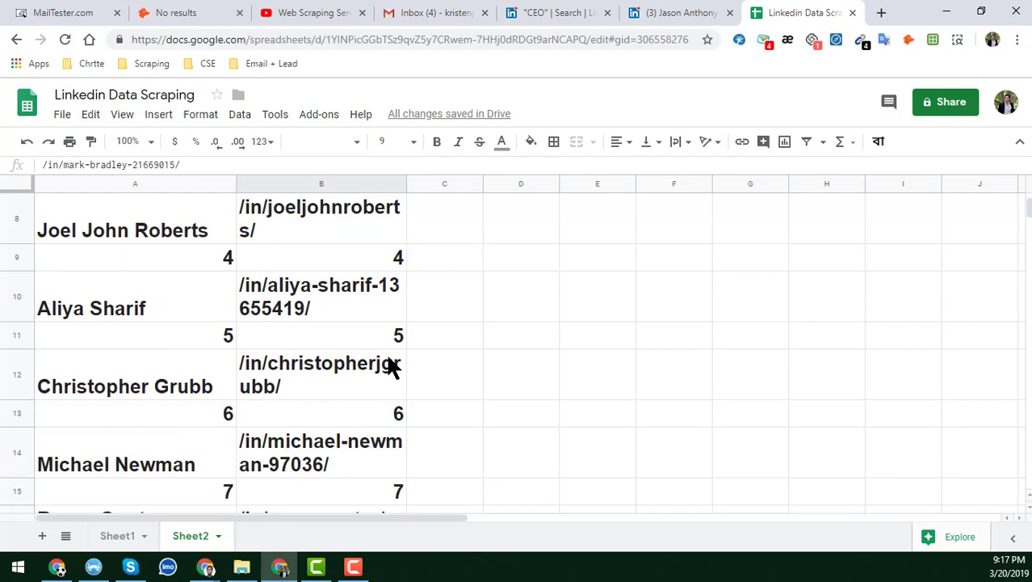
- Compare the people listed in the LinkedIn results with Sheet2's filled name and URL columns and its empty job title column
click(599, 12)
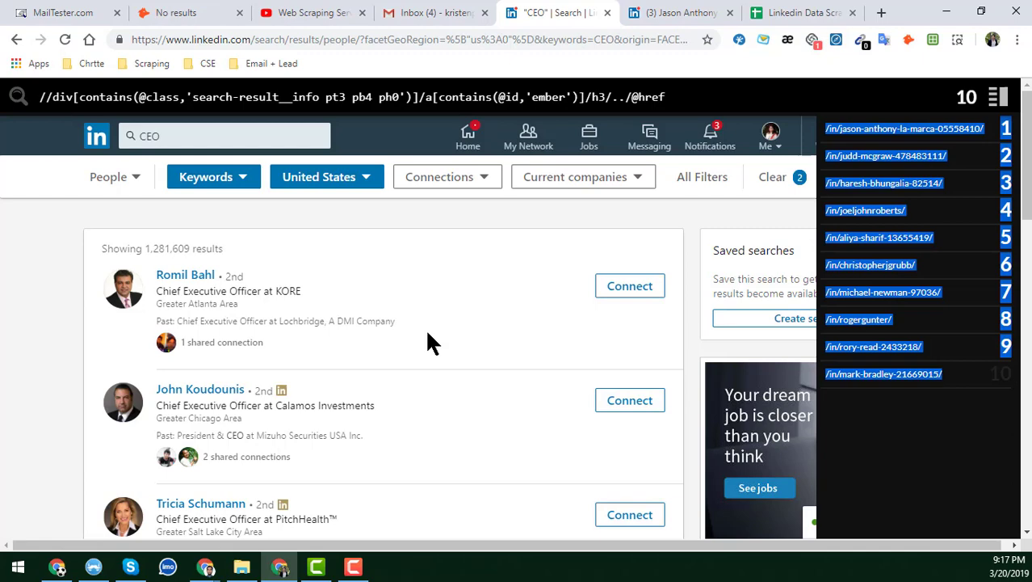
click(790, 9)
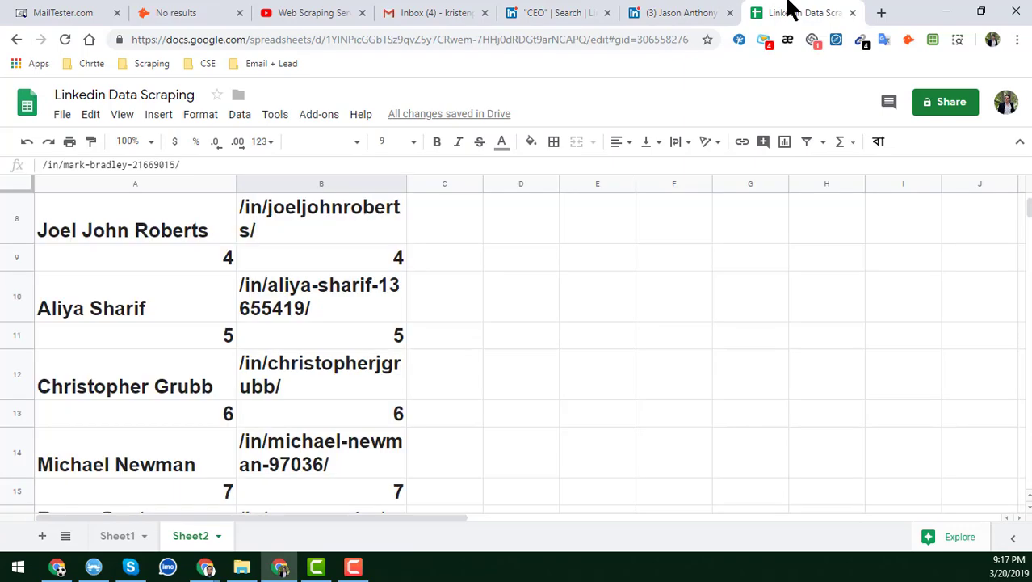
scroll(187, 291, up, 5)
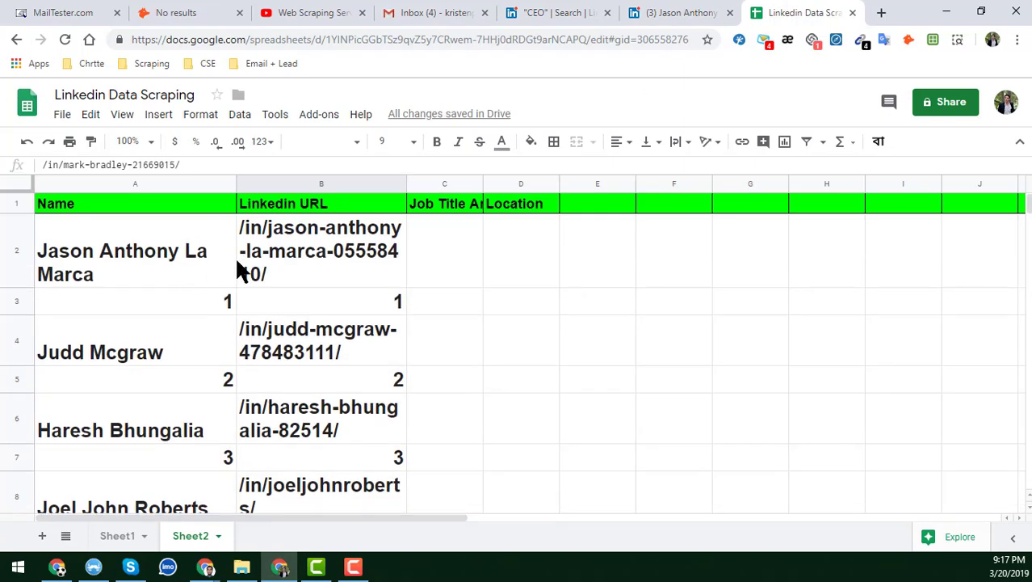
click(339, 249)
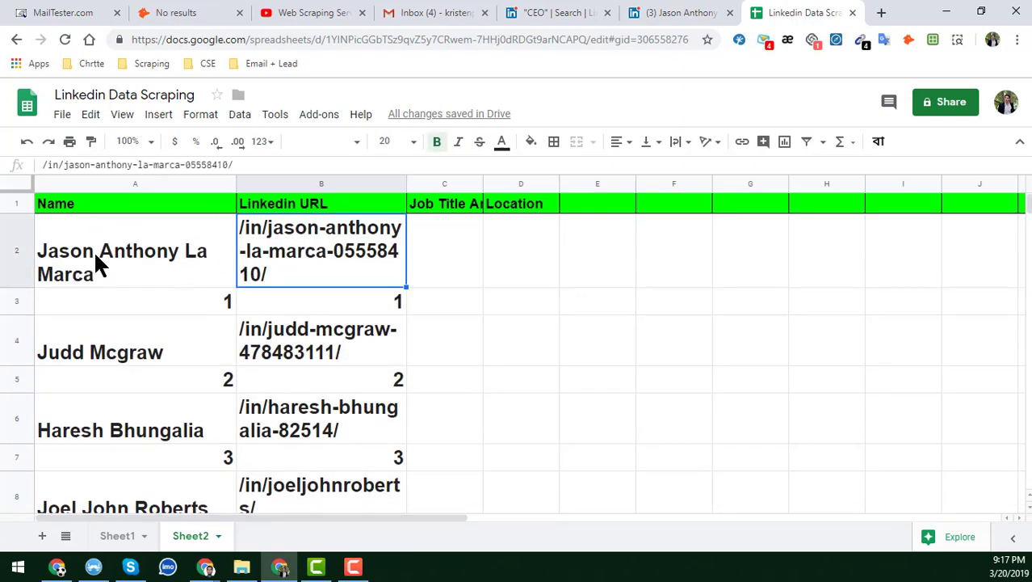
click(464, 247)
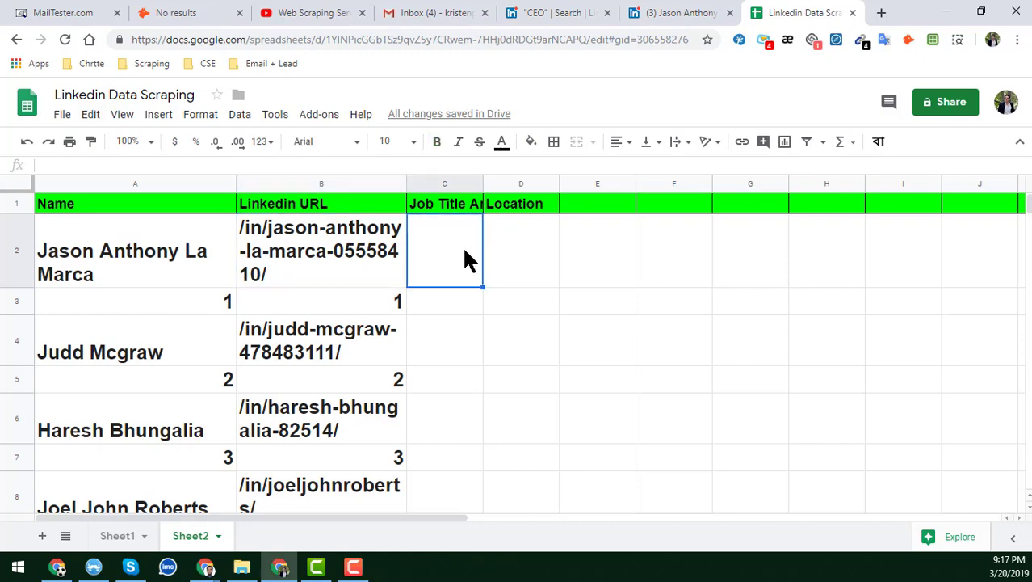
click(538, 11)
scroll(350, 367, down, 5)
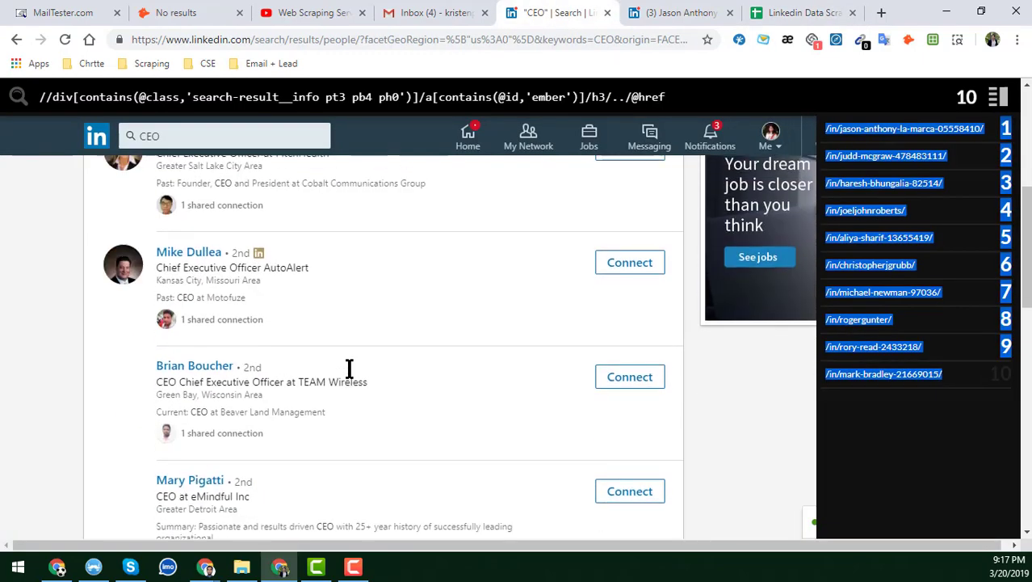
scroll(350, 367, up, 5)
click(809, 12)
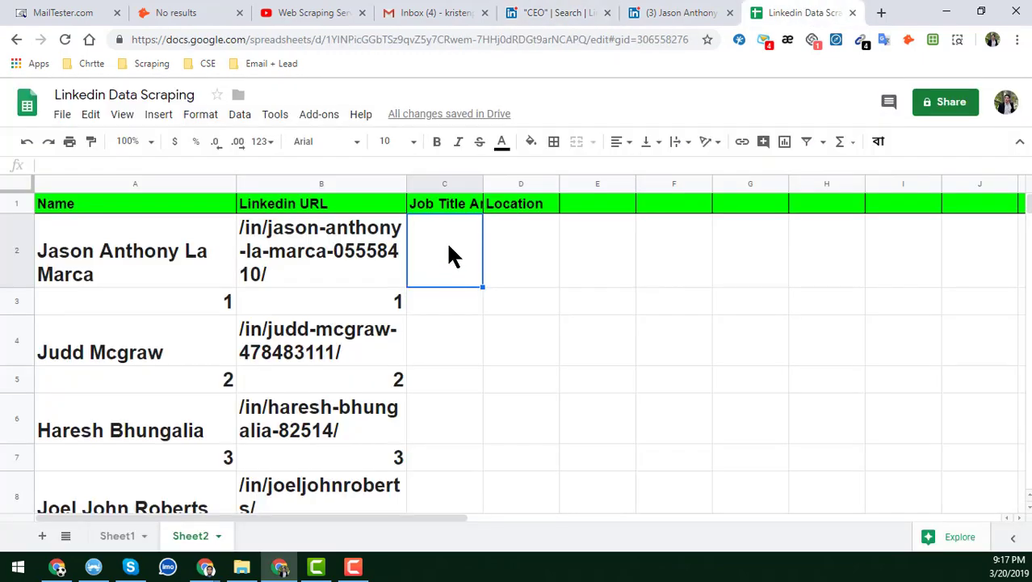
- Widen column C of Sheet2 slightly and clear the formatting of the whole sheet
drag(483, 184, 516, 184)
click(353, 252)
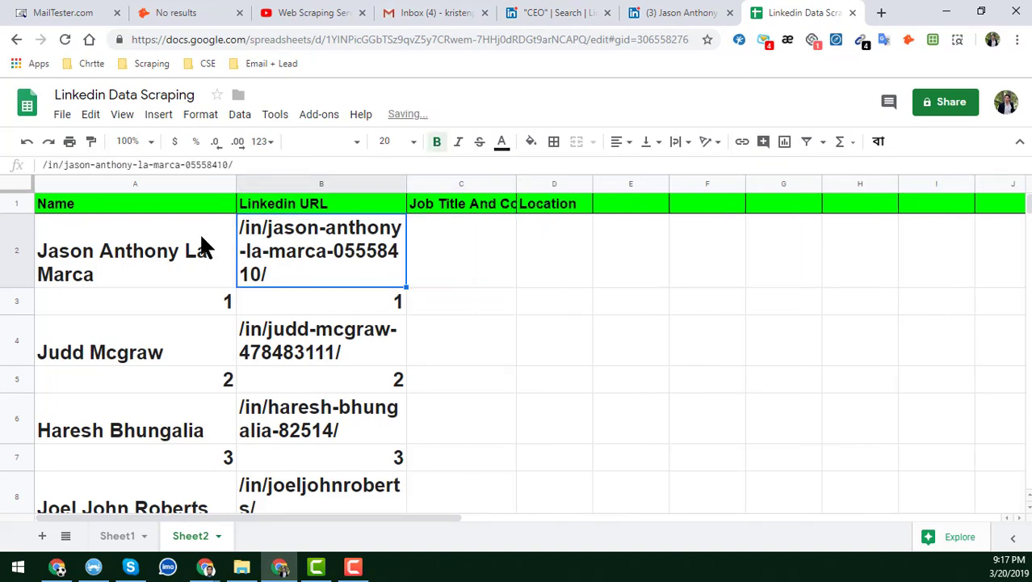
click(17, 187)
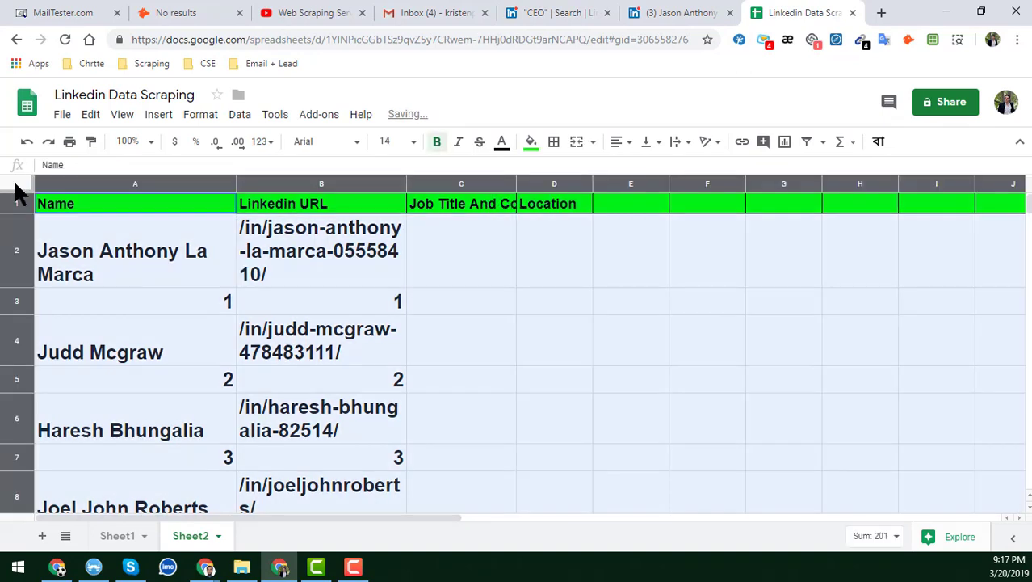
click(194, 117)
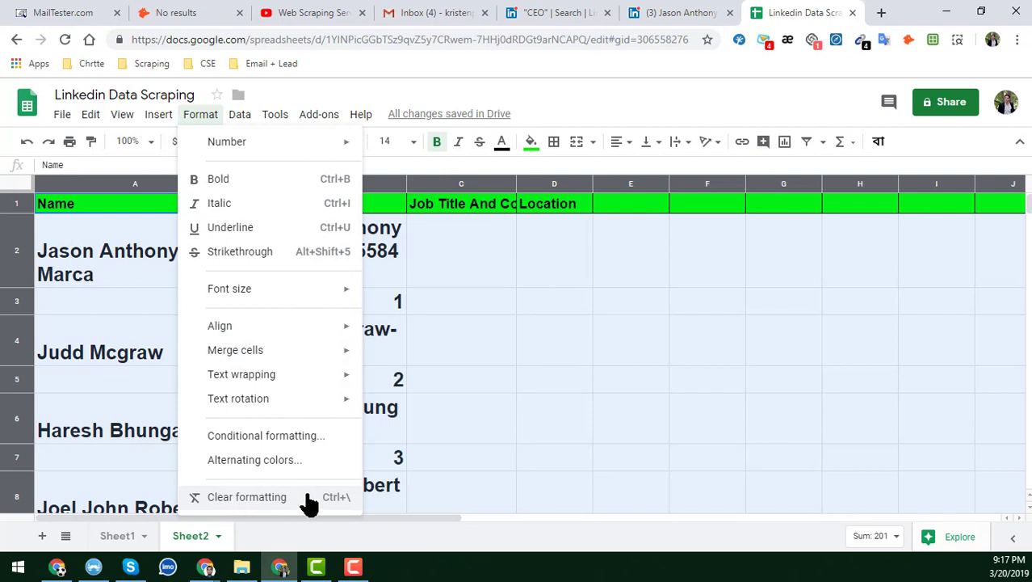
click(247, 497)
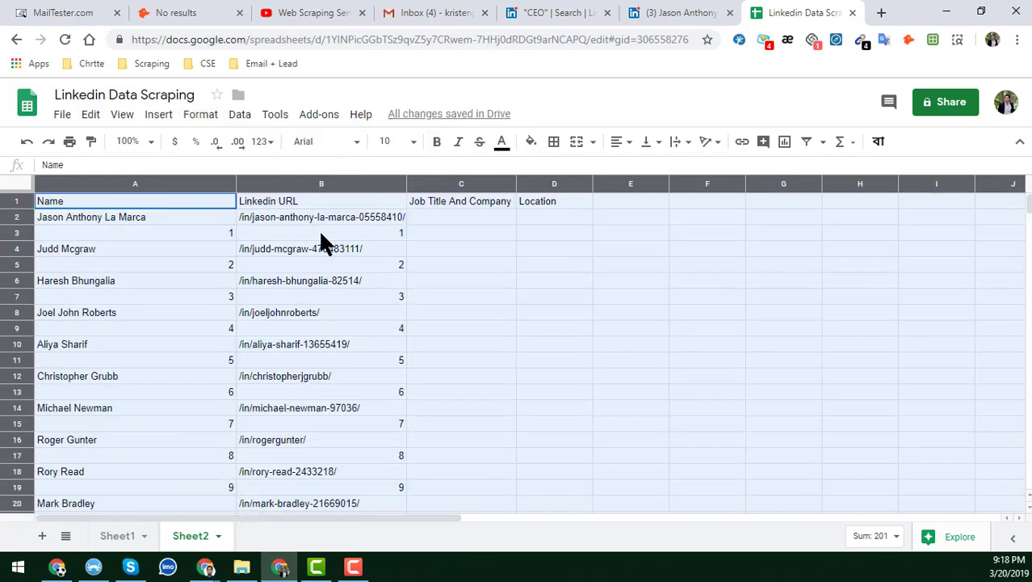
- Delete the repeated profile paths and numbers in cells B22 to B63 of Sheet2, and select cell B2
scroll(303, 323, down, 6)
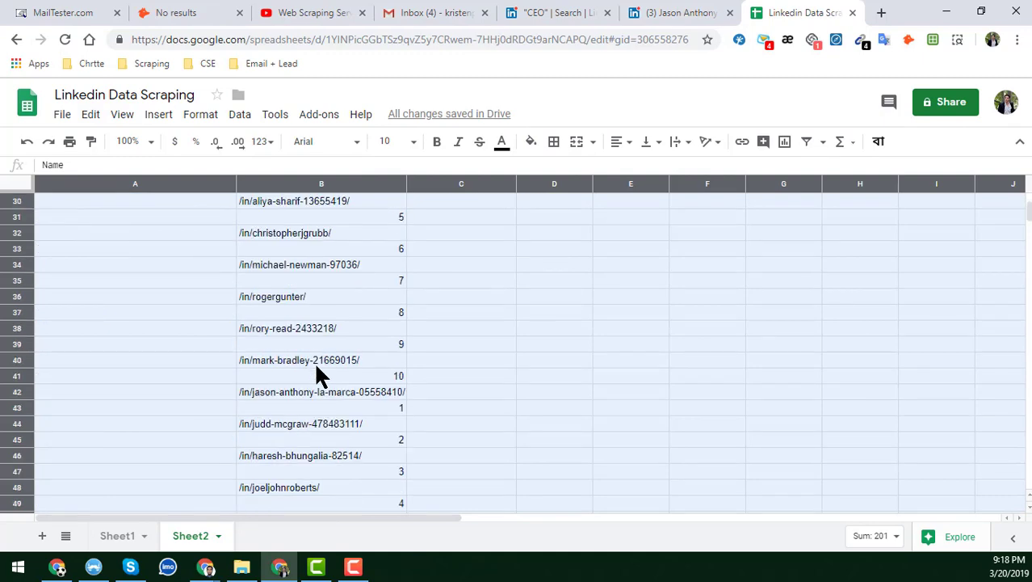
scroll(314, 361, up, 5)
scroll(184, 408, down, 2)
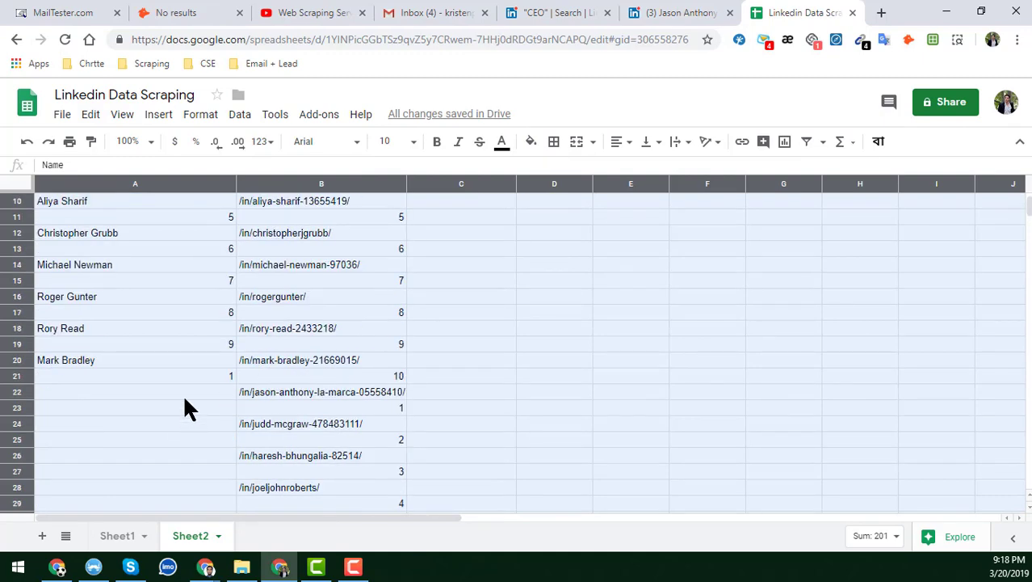
click(253, 390)
scroll(257, 382, down, 10)
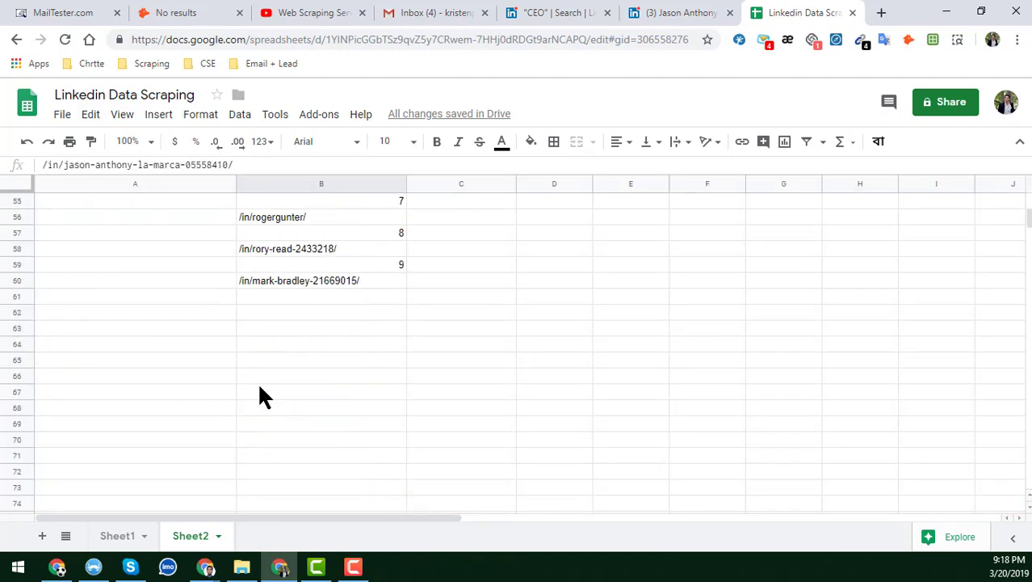
shift+click(334, 330)
key(Delete)
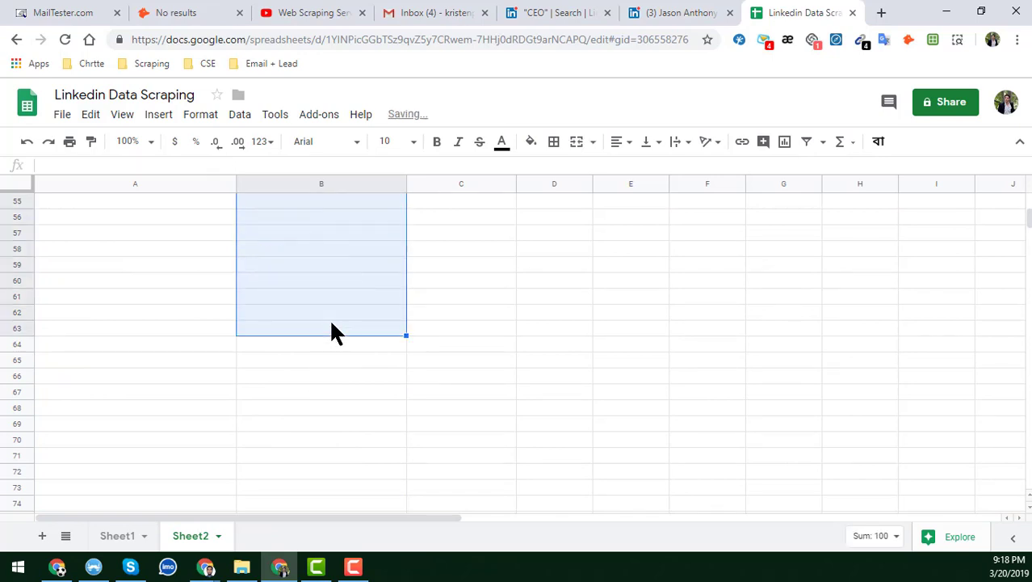
scroll(335, 323, up, 12)
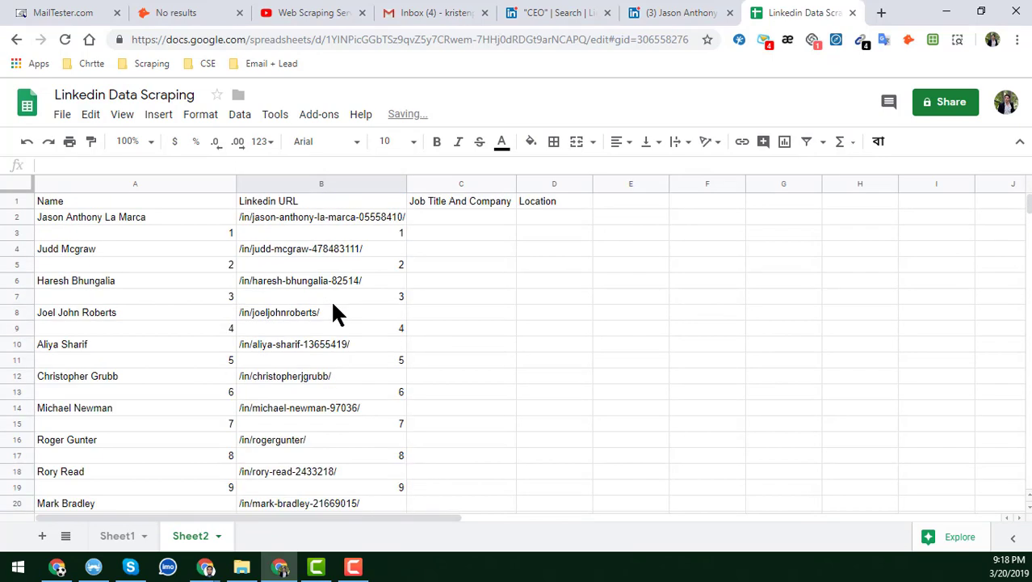
click(338, 225)
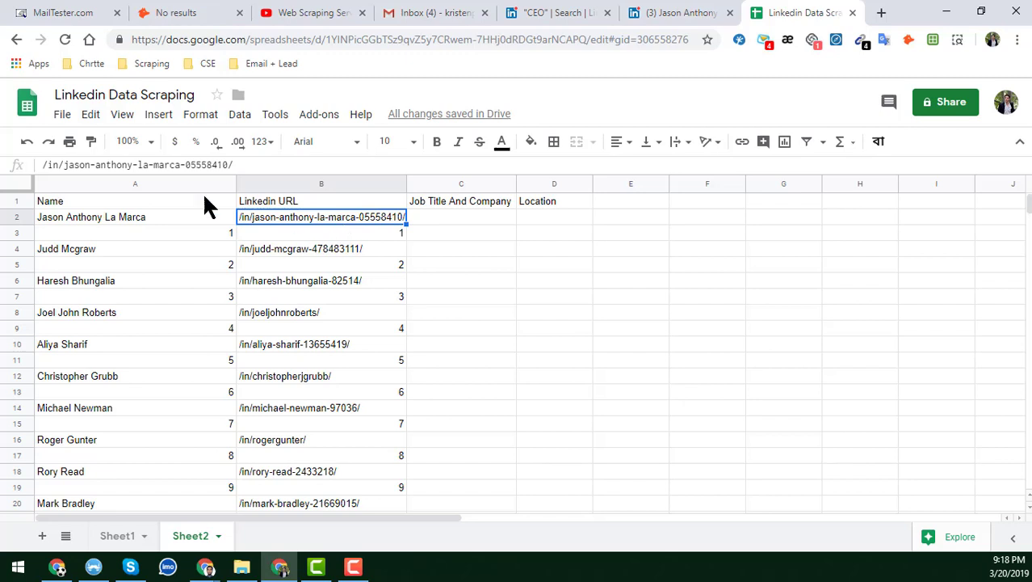
- Add a filter to all of Sheet2 and open the filter options of the Linkedin URL column
click(143, 217)
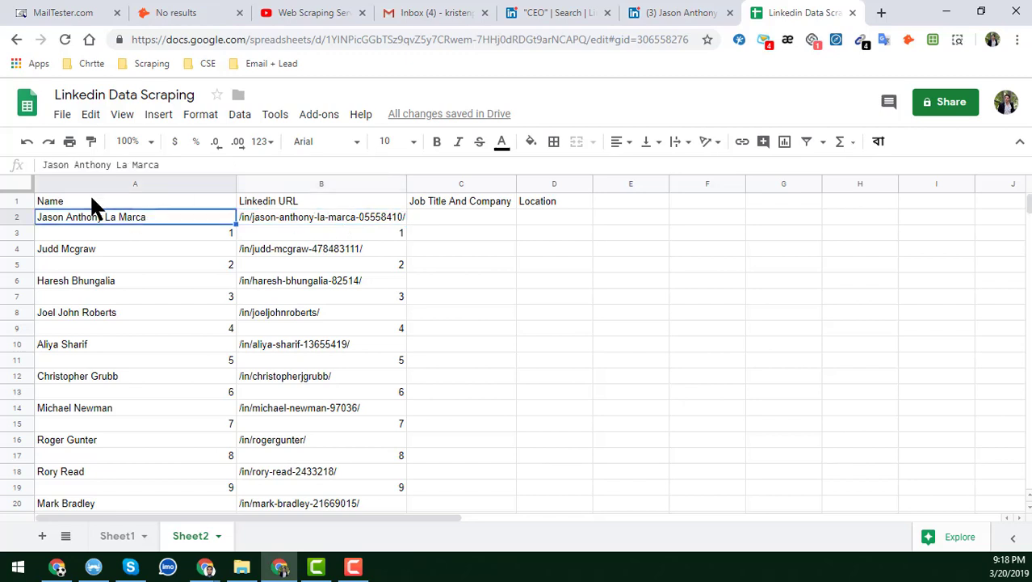
click(291, 215)
click(437, 201)
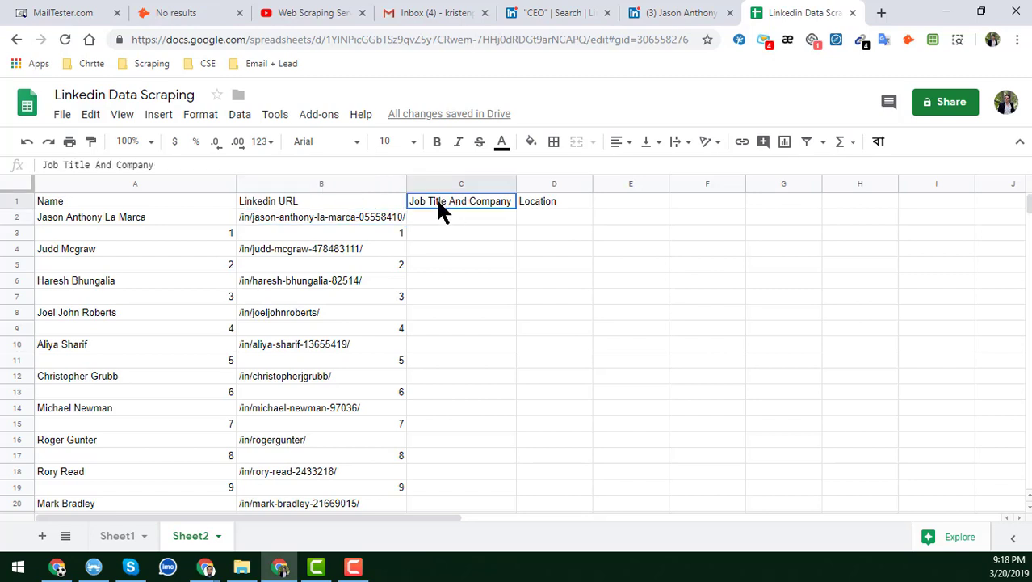
key(ctrl+a)
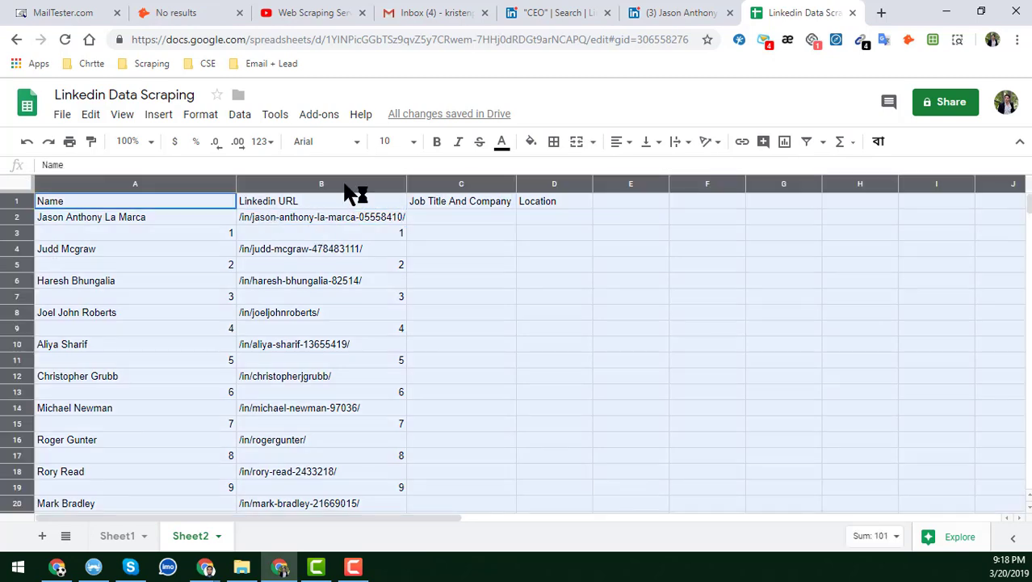
click(807, 144)
click(482, 244)
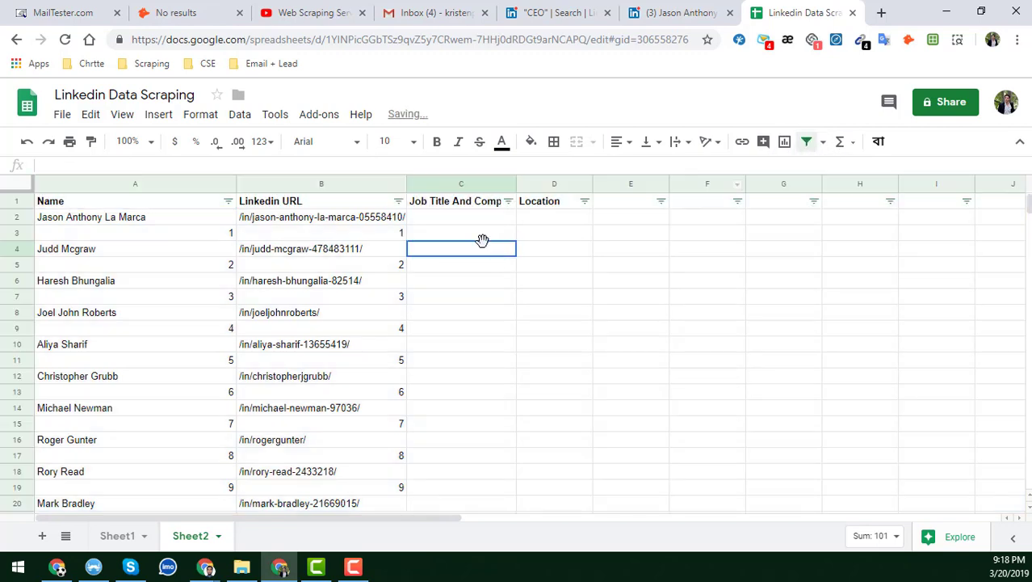
click(398, 201)
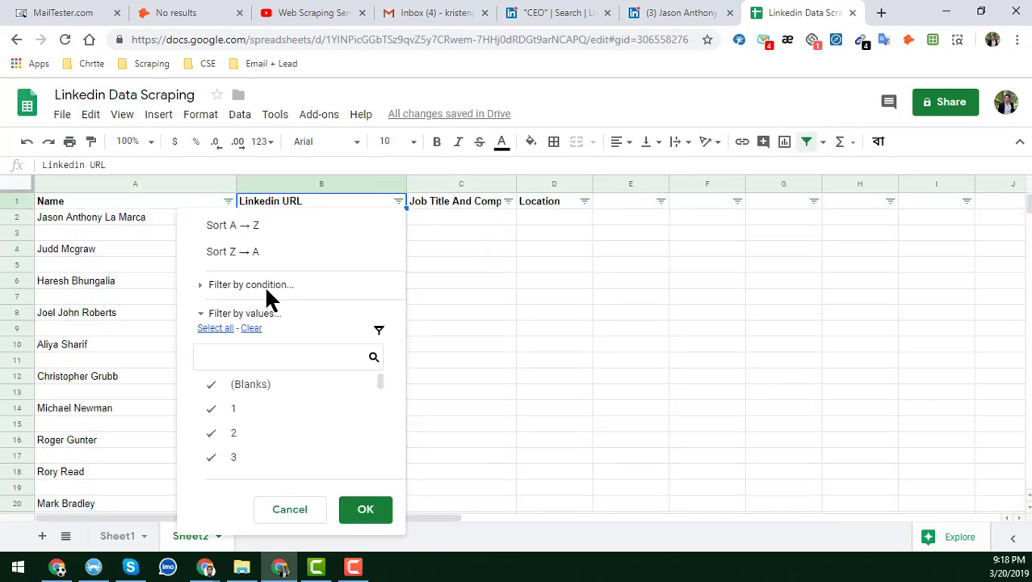
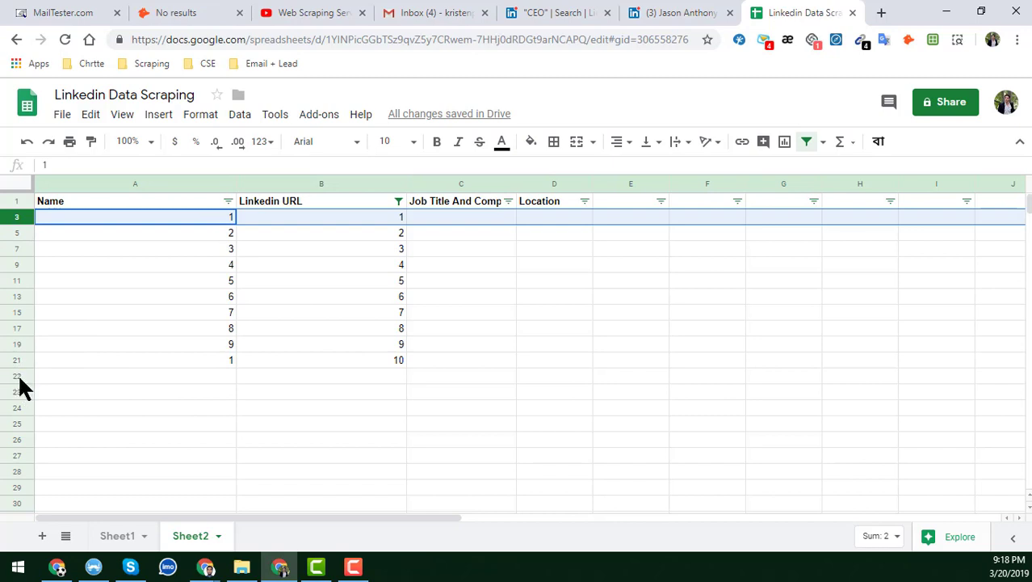
- Delete the filtered number rows 3 to 22 of Sheet2 and remove the filter
shift+click(18, 372)
right_click(14, 276)
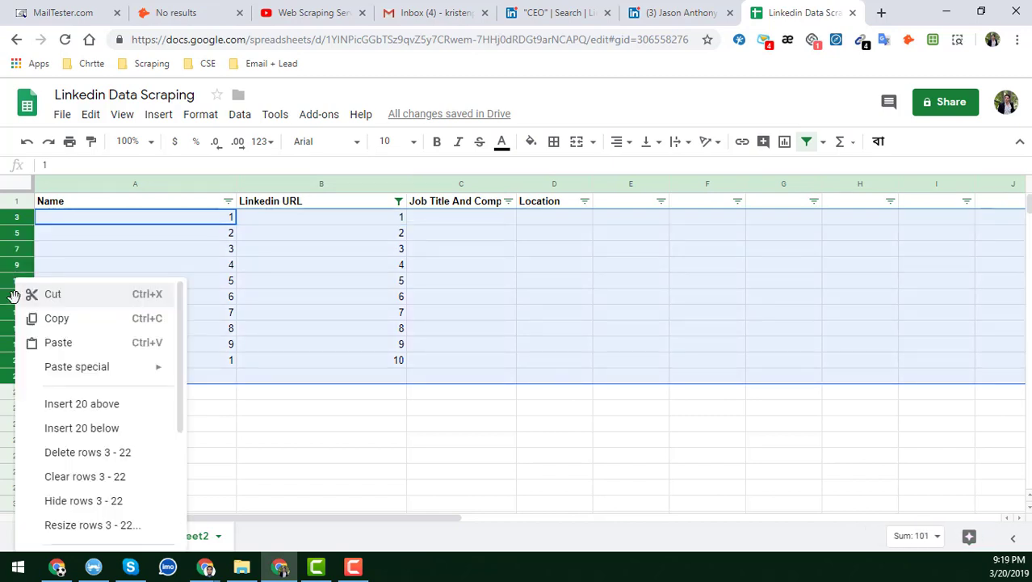
click(105, 453)
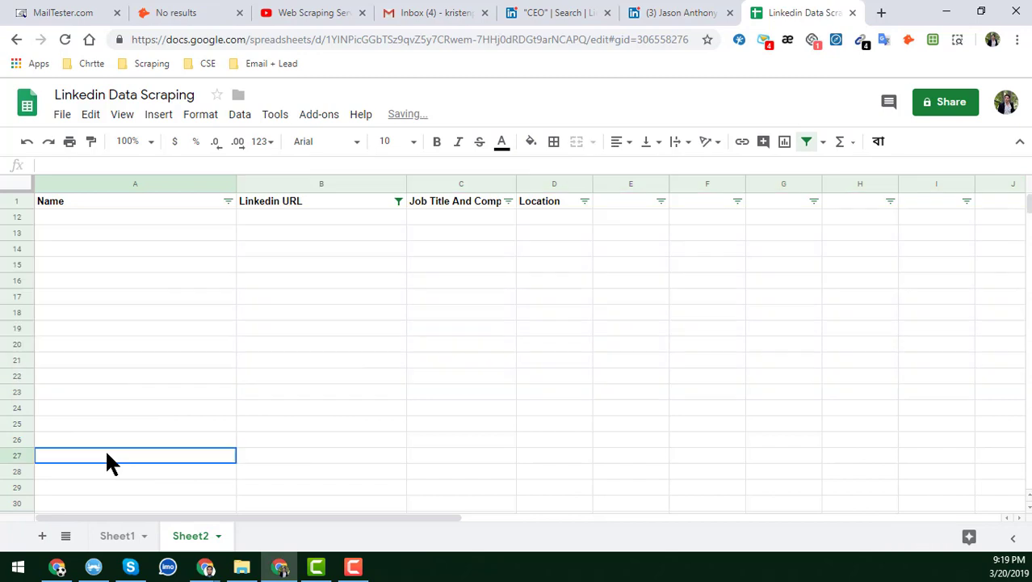
click(288, 359)
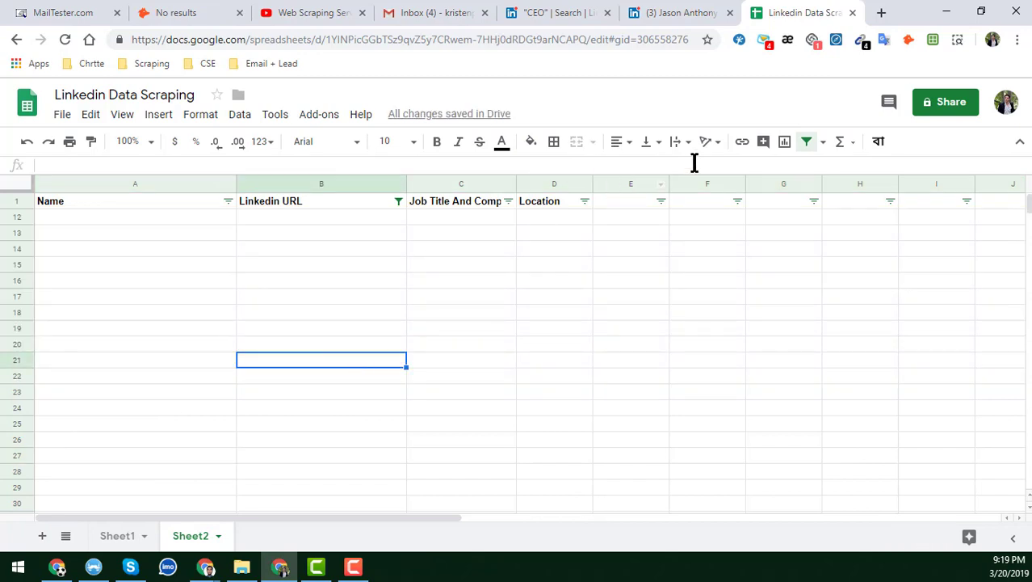
click(806, 143)
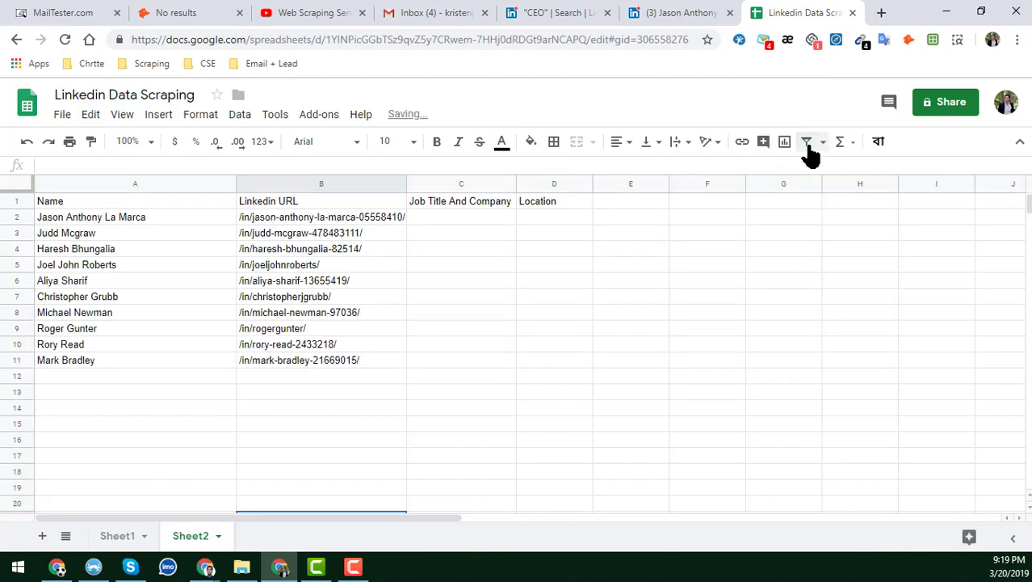
click(356, 247)
click(367, 217)
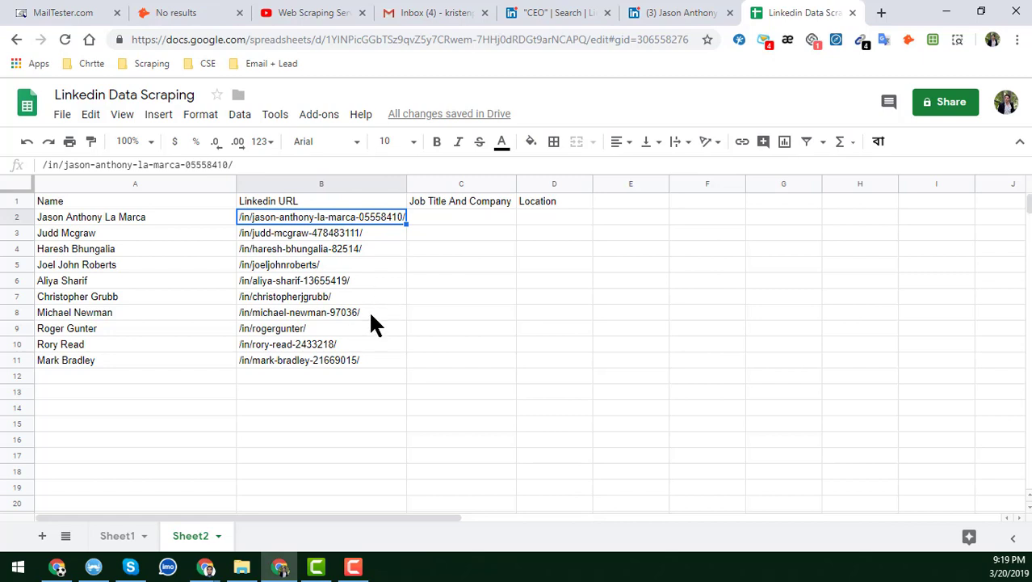
click(351, 364)
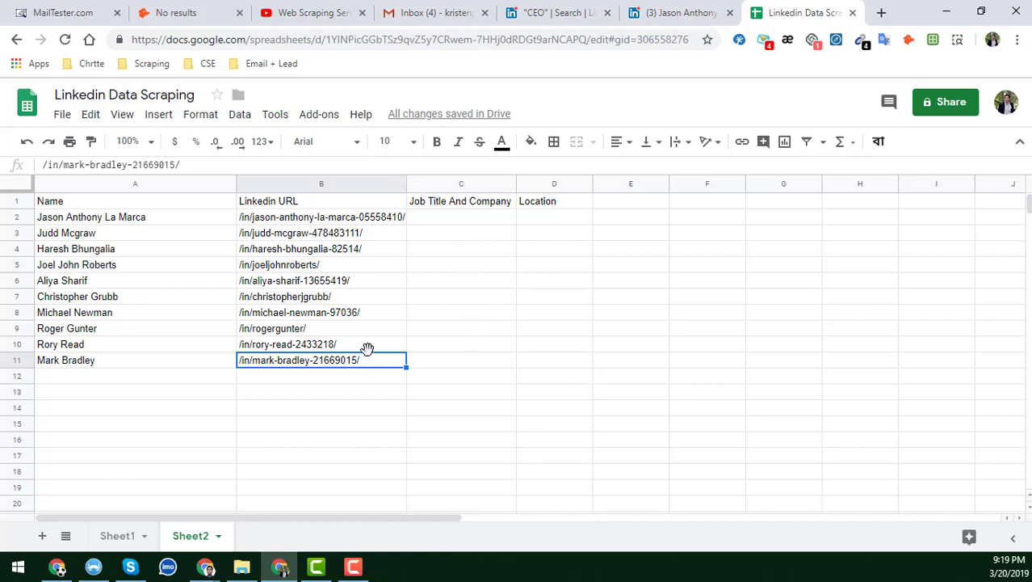
click(317, 219)
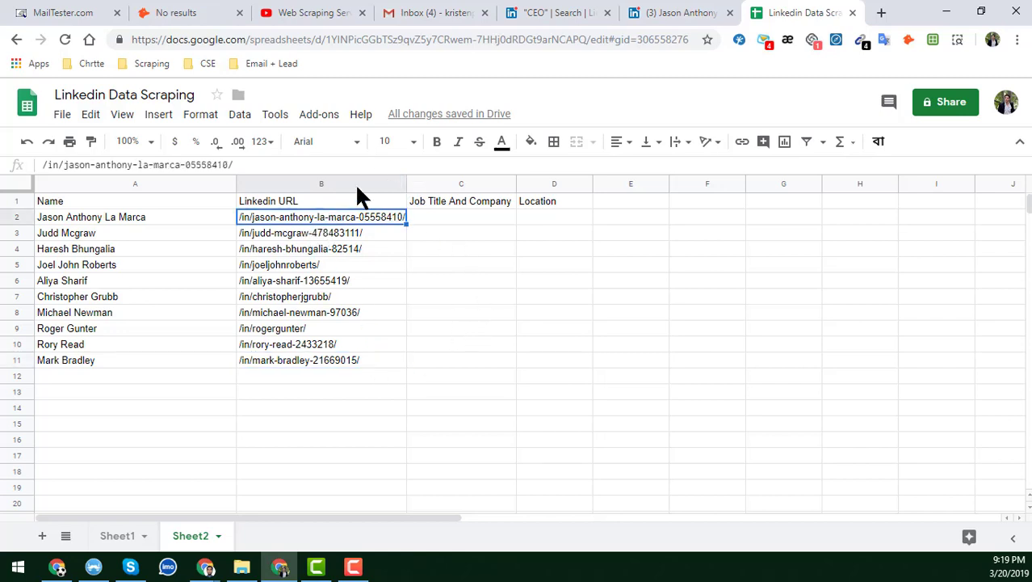
click(656, 11)
click(286, 39)
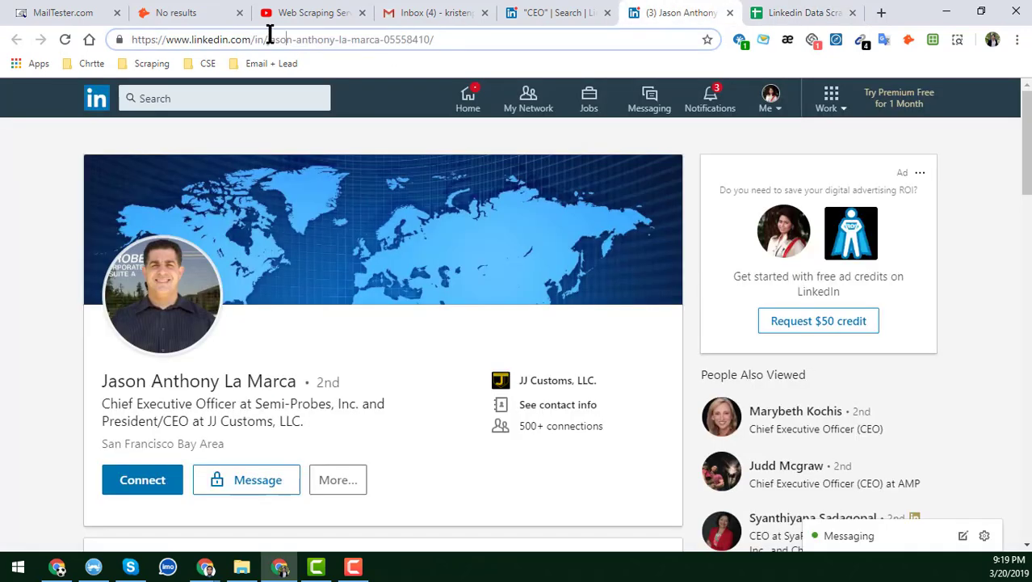
drag(251, 39, 447, 344)
key(ctrl+c)
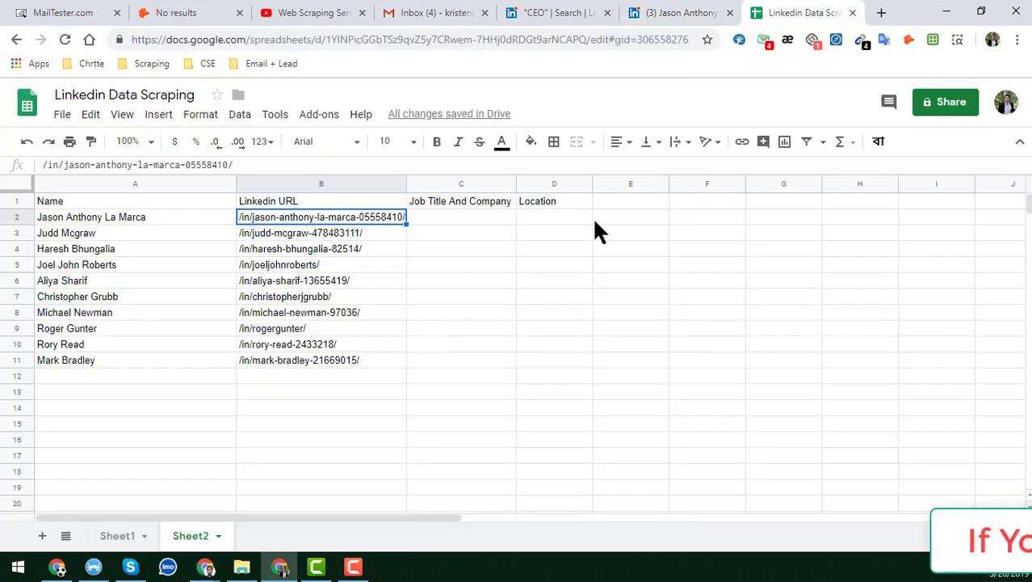
click(480, 218)
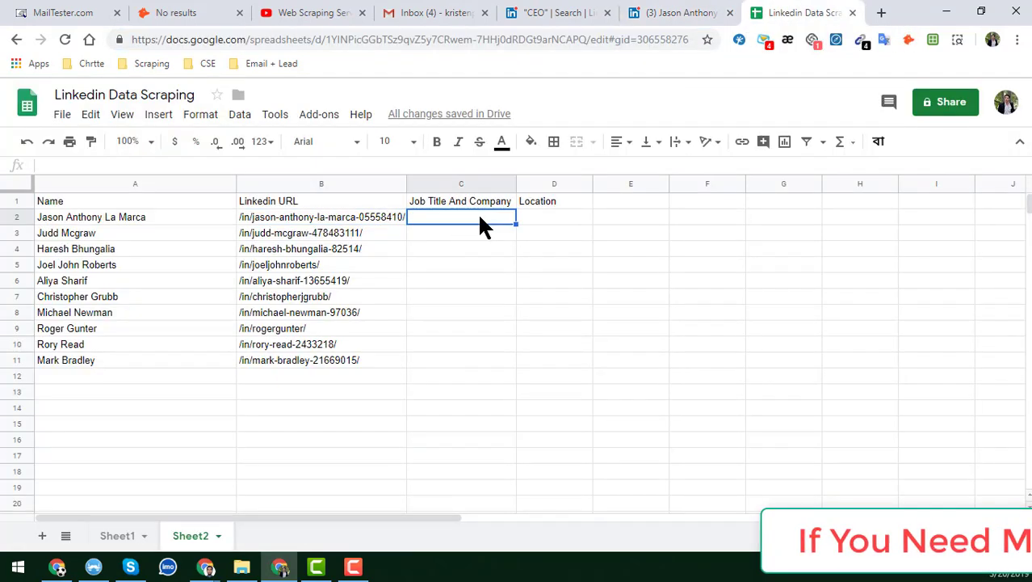
text(=)
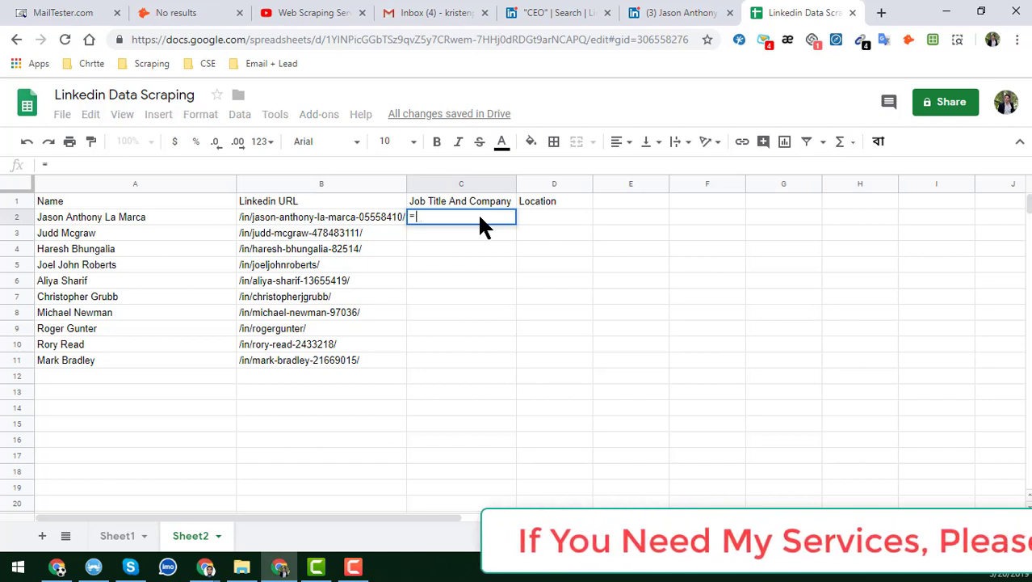
text(")
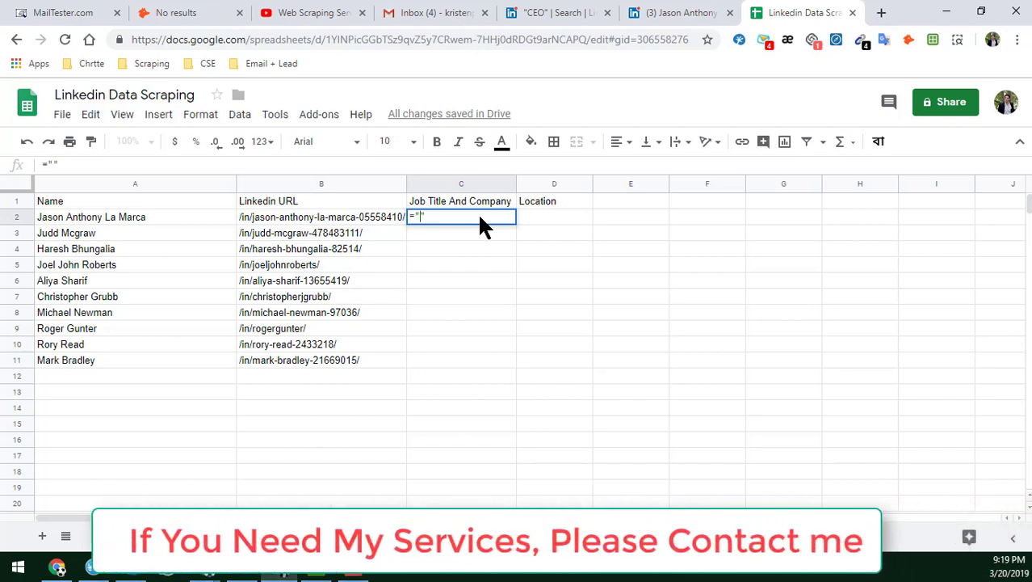
key(ctrl+v)
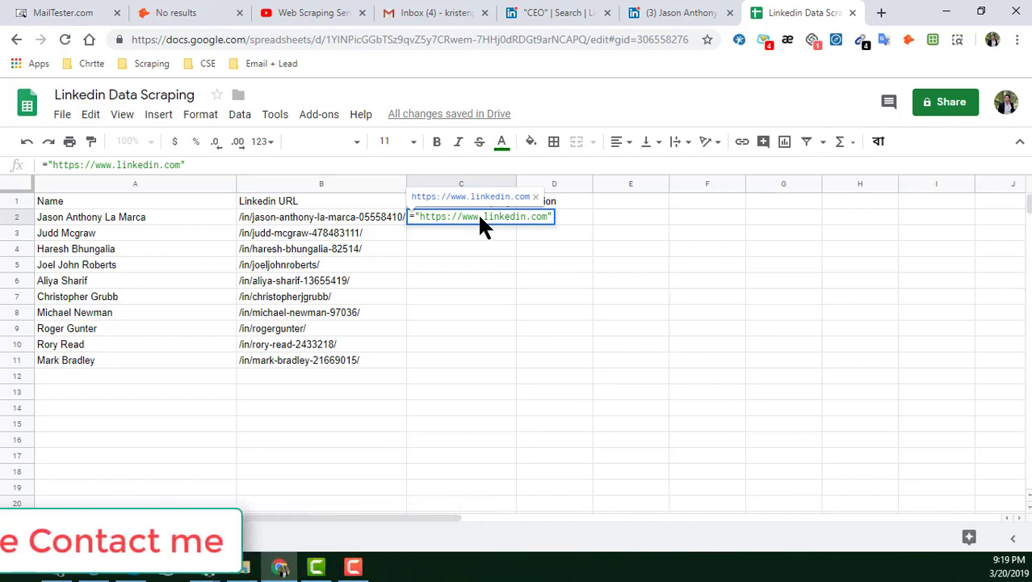
text(&)
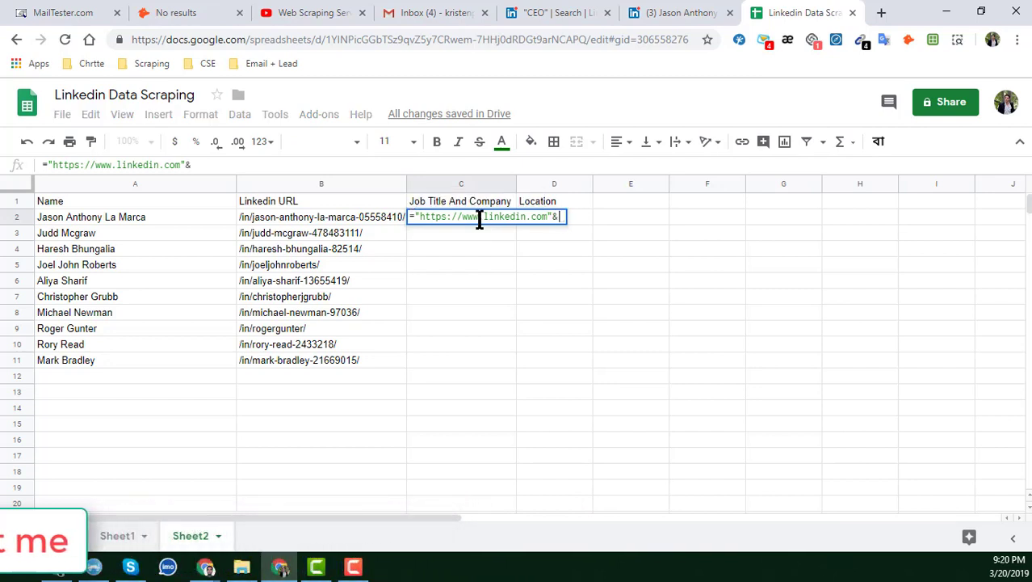
click(374, 219)
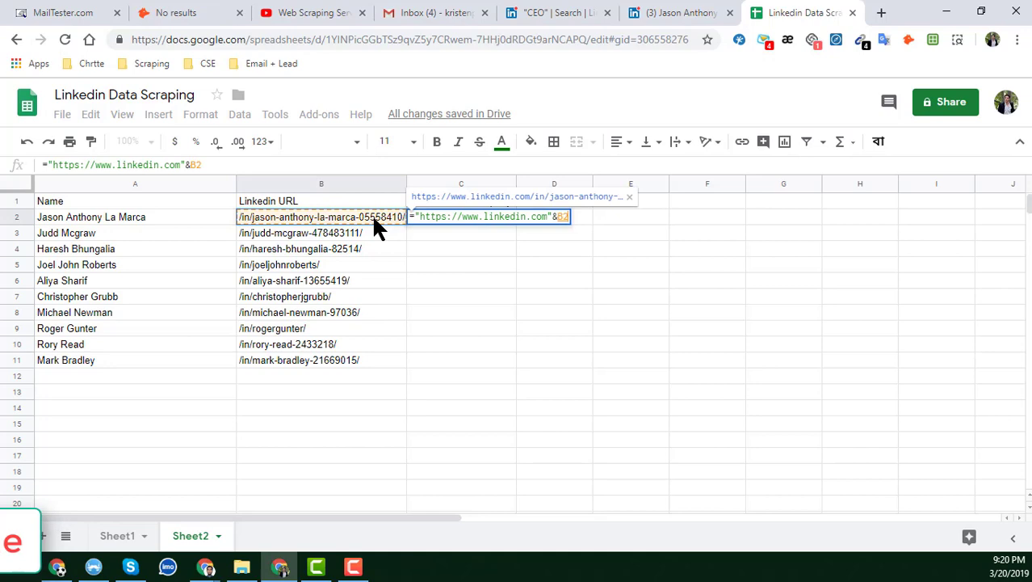
key(Return)
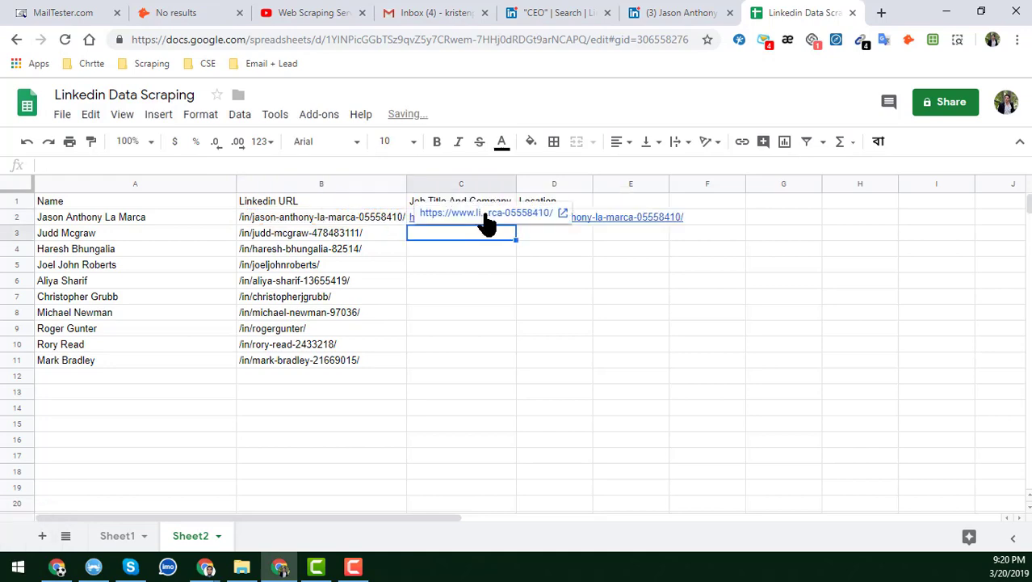
- Open the profile link built in cell C2, look over the page, and close it again
click(486, 214)
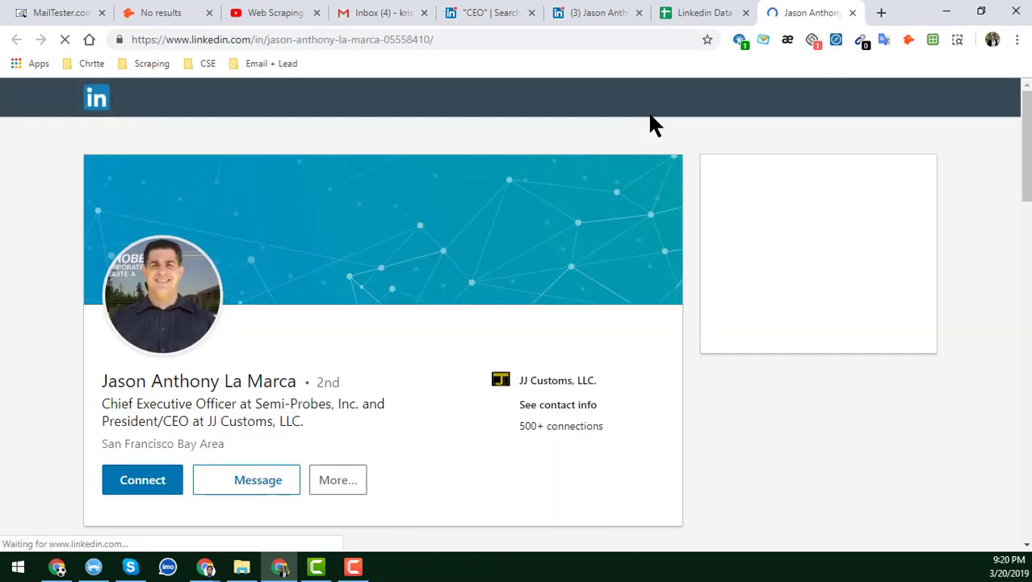
scroll(271, 367, down, 2)
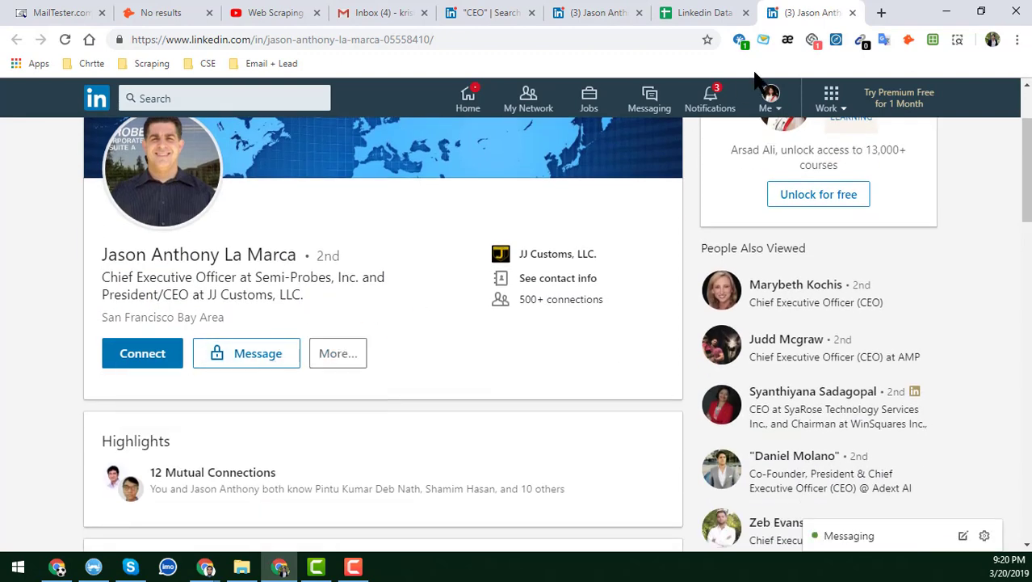
click(853, 13)
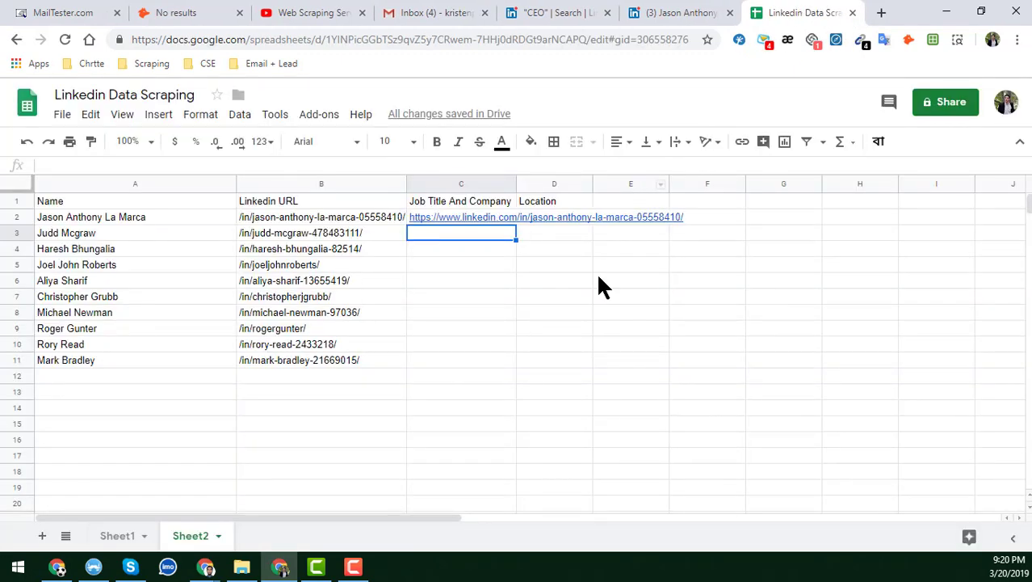
- Copy the URL formula from cell C2 down to C11, covering every listed person
click(554, 312)
click(495, 229)
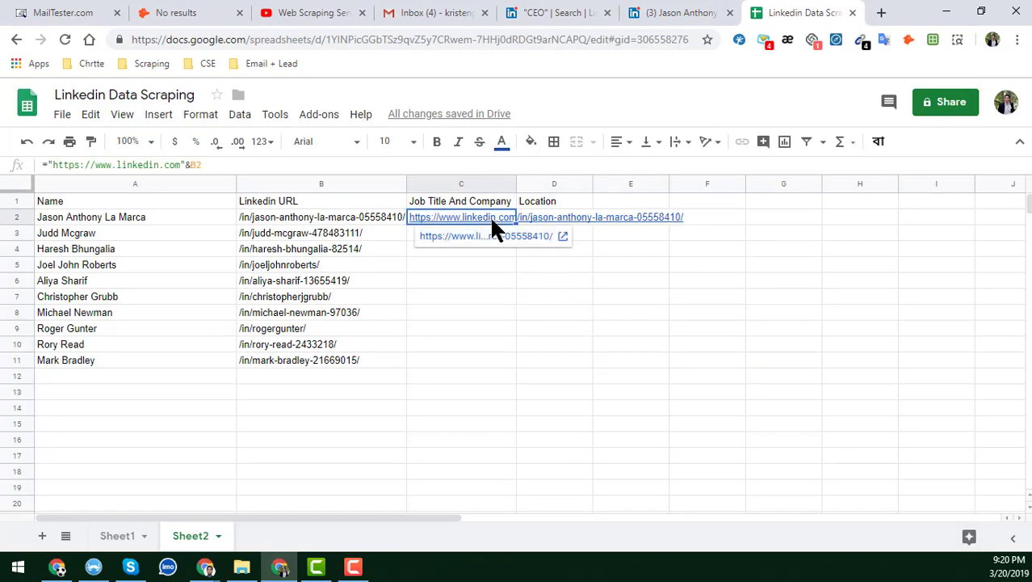
key(ctrl+c)
shift+click(467, 360)
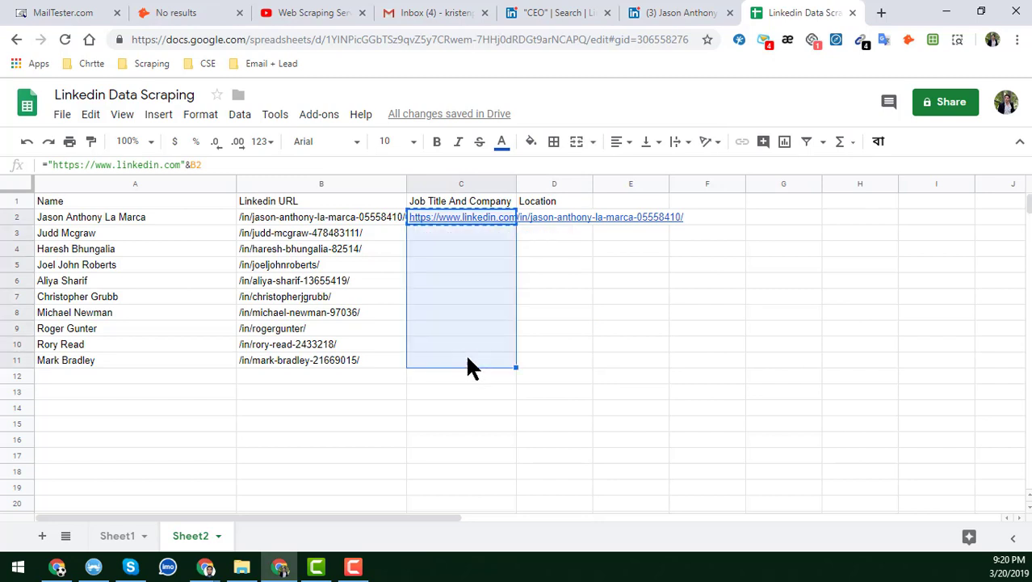
key(ctrl+c)
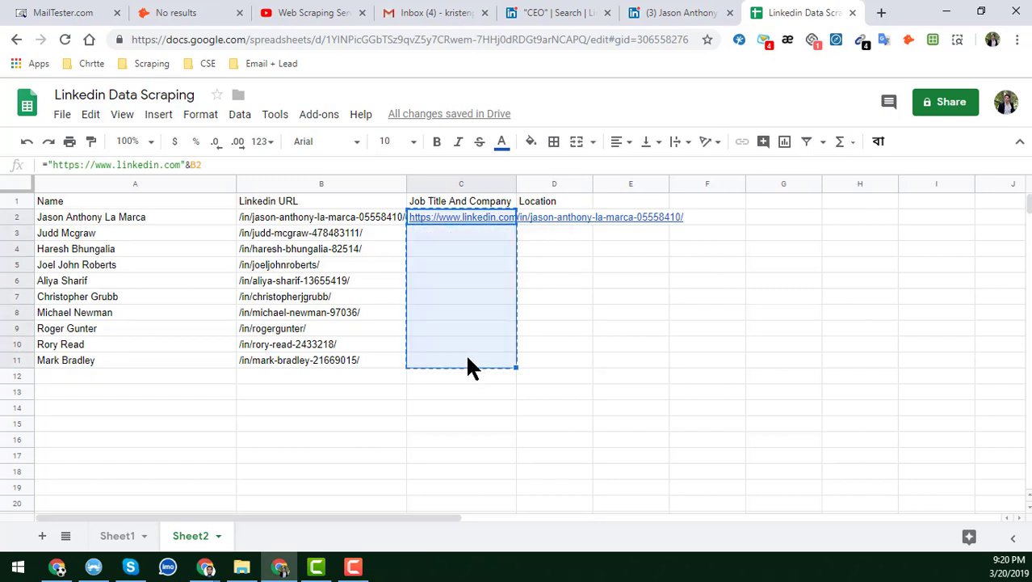
click(499, 223)
key(ctrl+c)
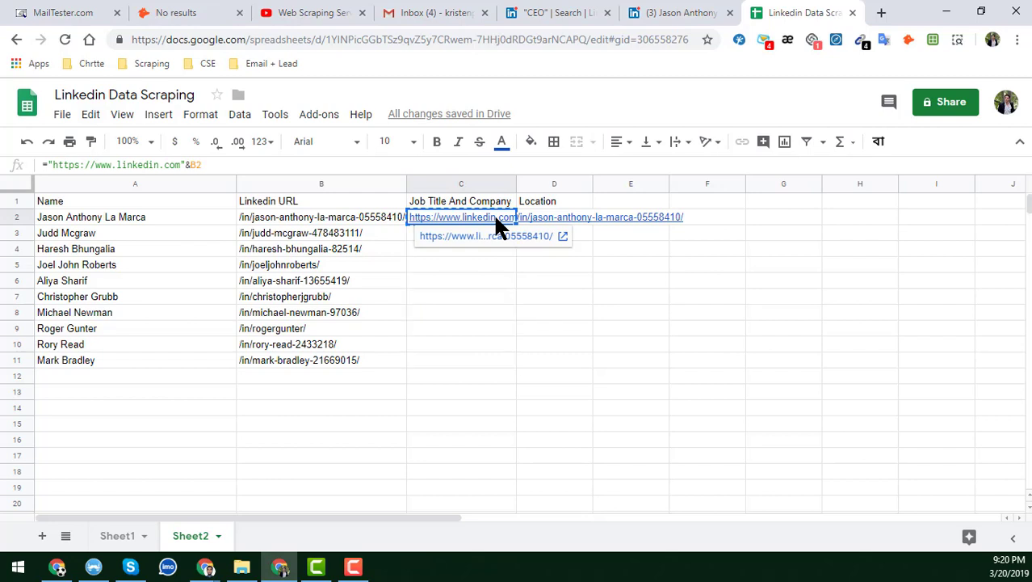
shift+click(458, 362)
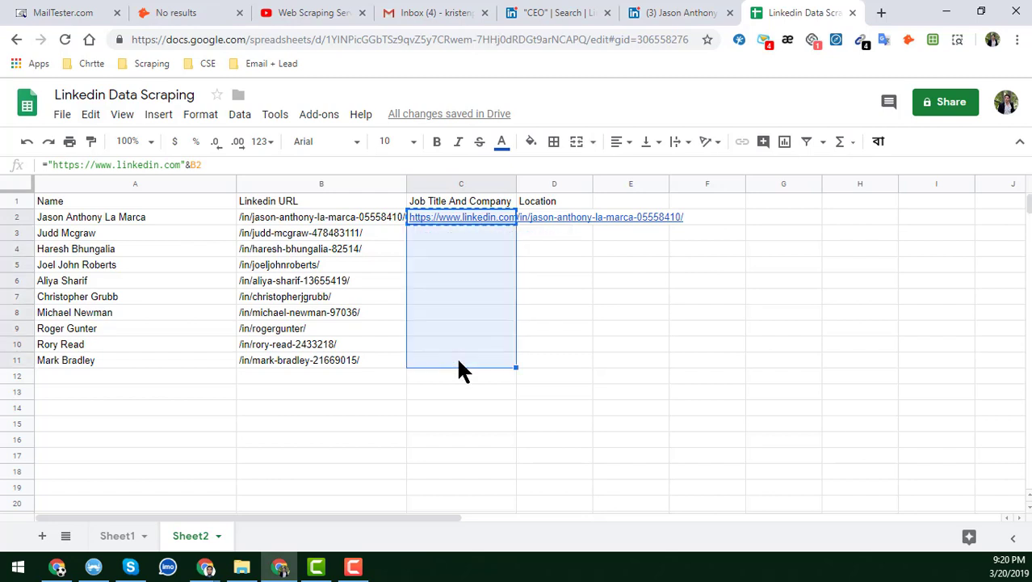
key(ctrl+v)
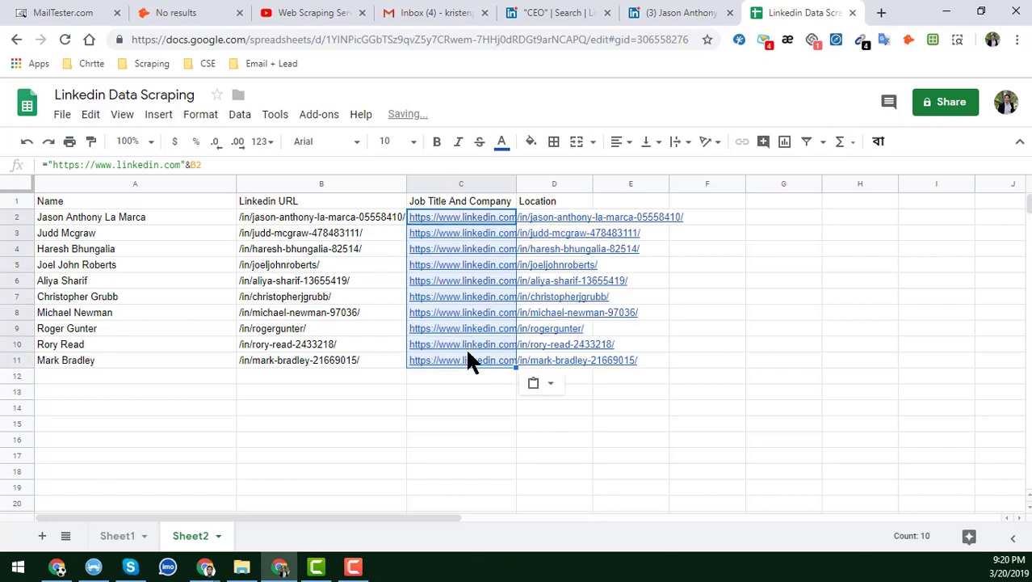
- Paste the full URLs from C2 to C11 as values over the partial paths in B2 to B11, and select cell C2
key(ctrl+c)
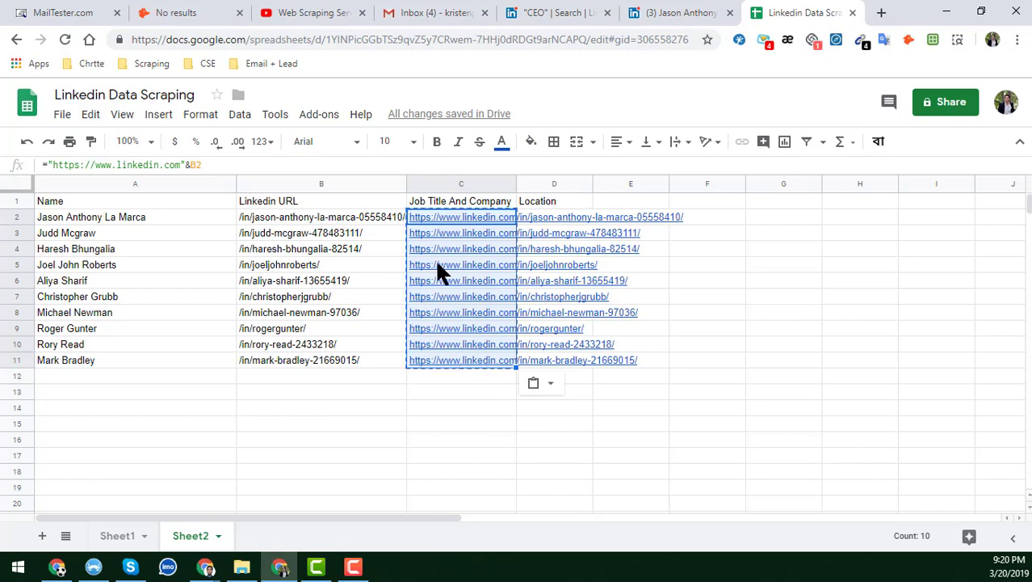
click(343, 222)
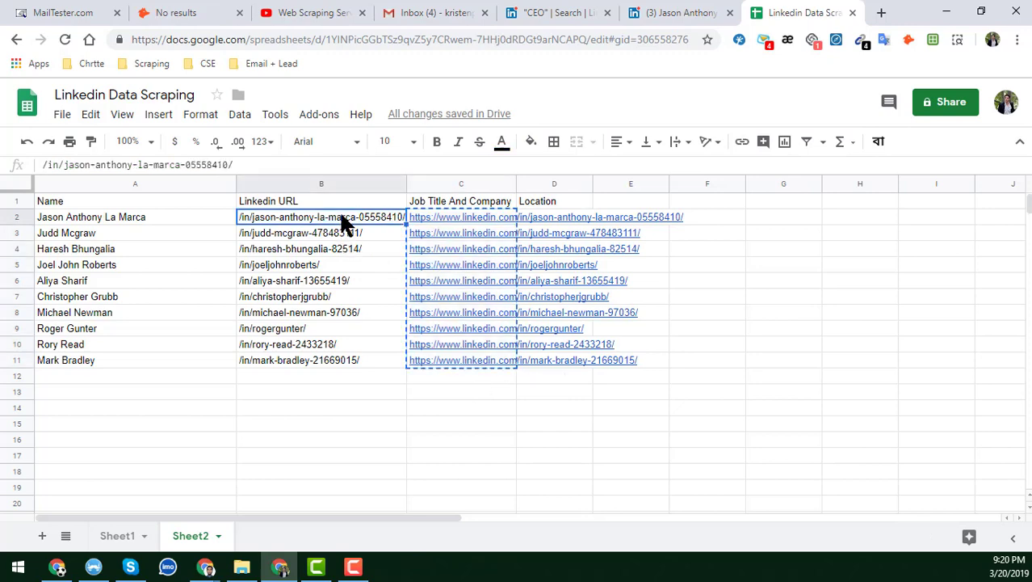
key(ctrl+shift+v)
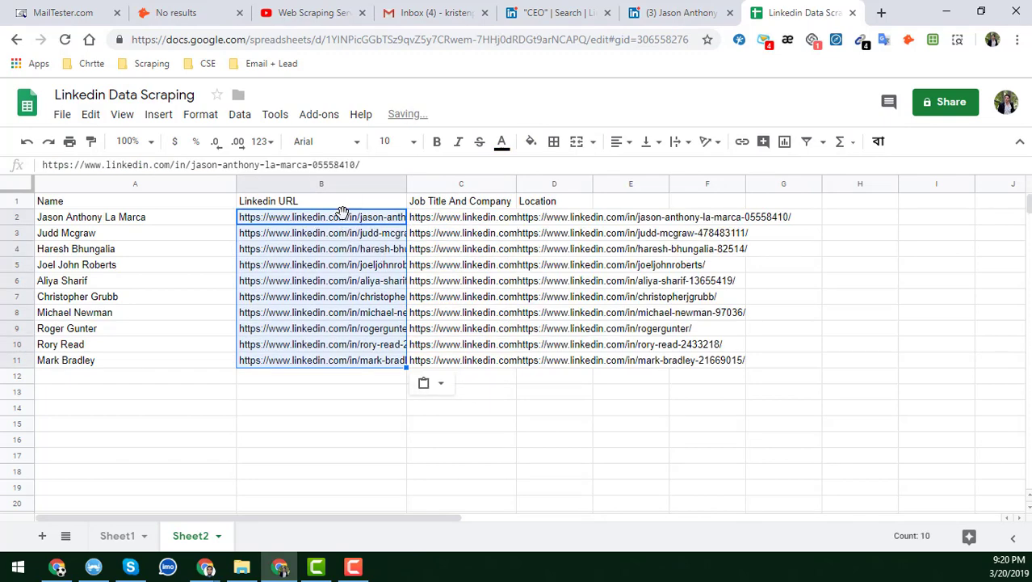
click(447, 225)
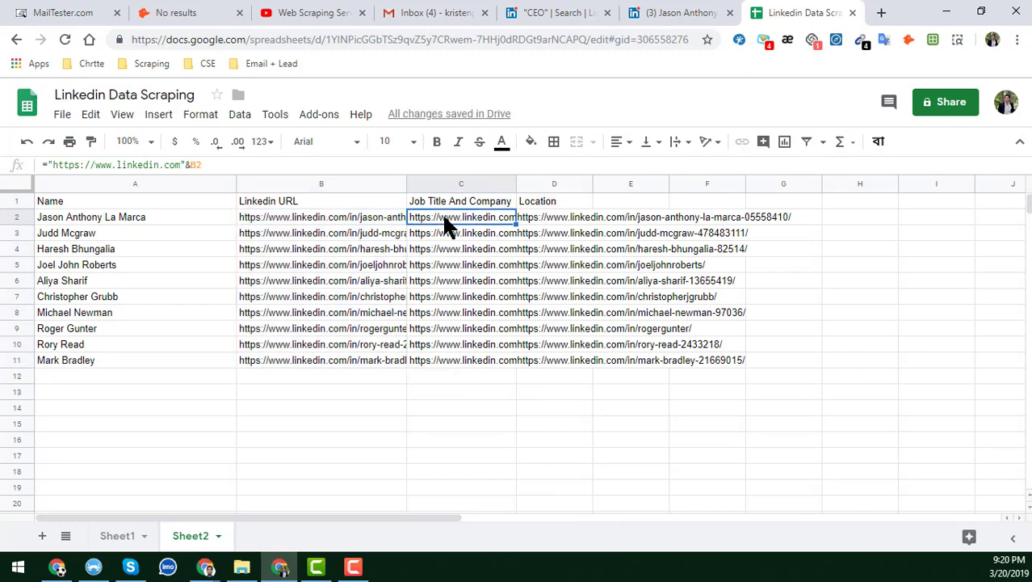
- Clear the helper URL formulas from cells C2 to C11 under Job Title And Company
shift+click(469, 363)
key(ctrl+shift+v)
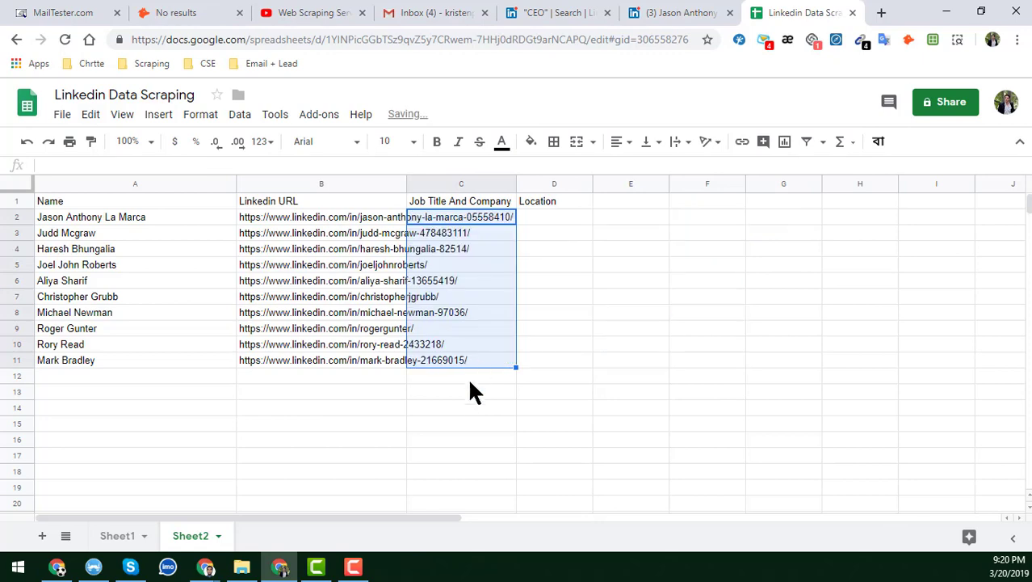
key(Delete)
- Set text wrapping for the whole sheet to clip, so the long LinkedIn URLs stay inside their column
click(17, 186)
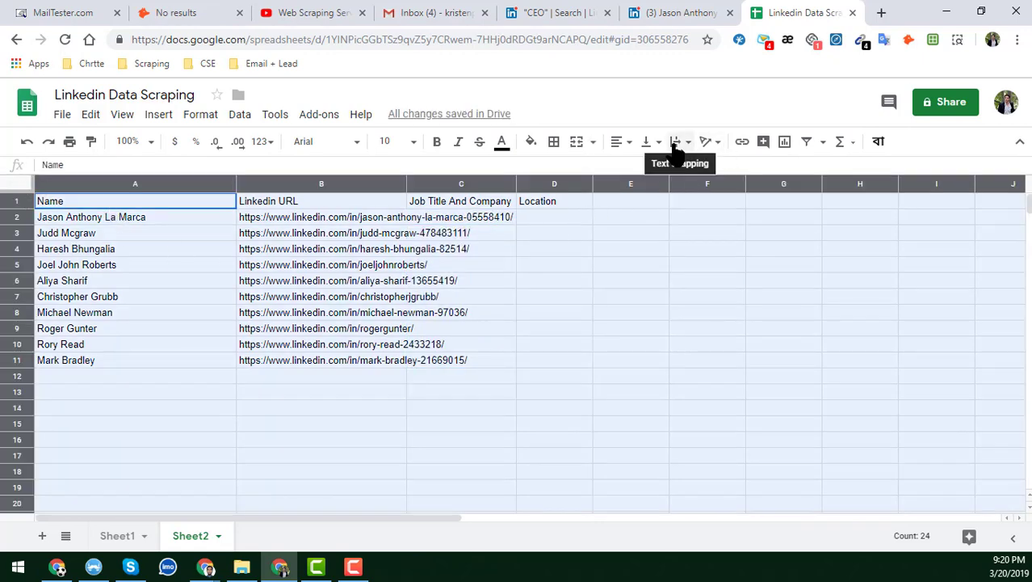
click(680, 142)
click(716, 168)
click(425, 250)
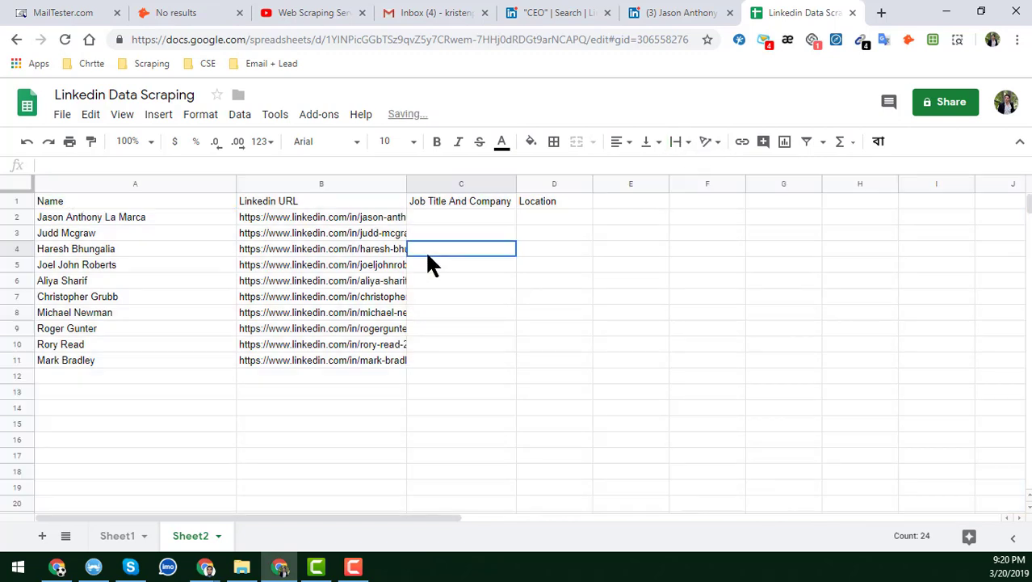
- Open the profile URL from cell B2 in a new tab, check the profile's name and page content, and return to the sheet
click(363, 222)
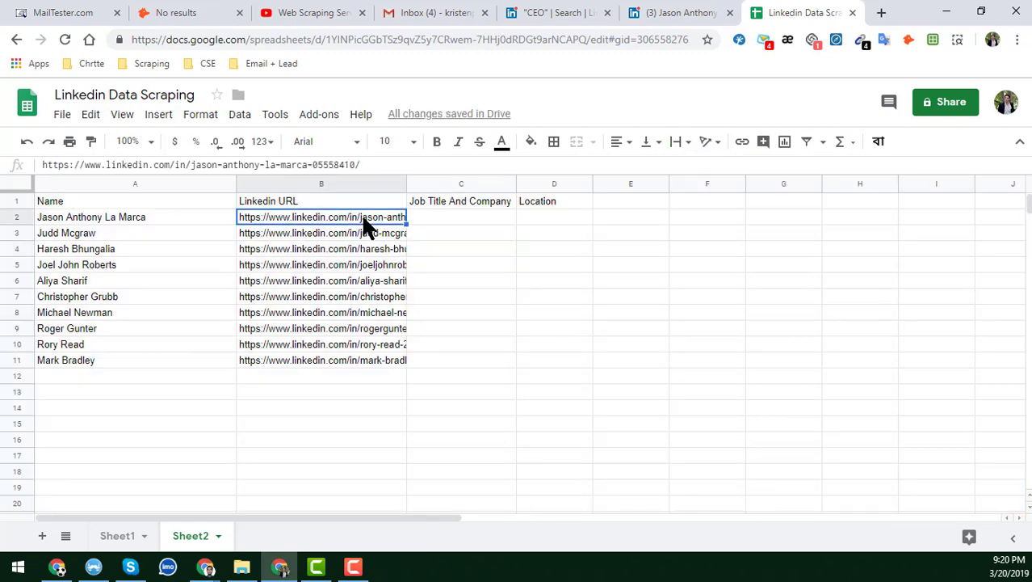
click(881, 12)
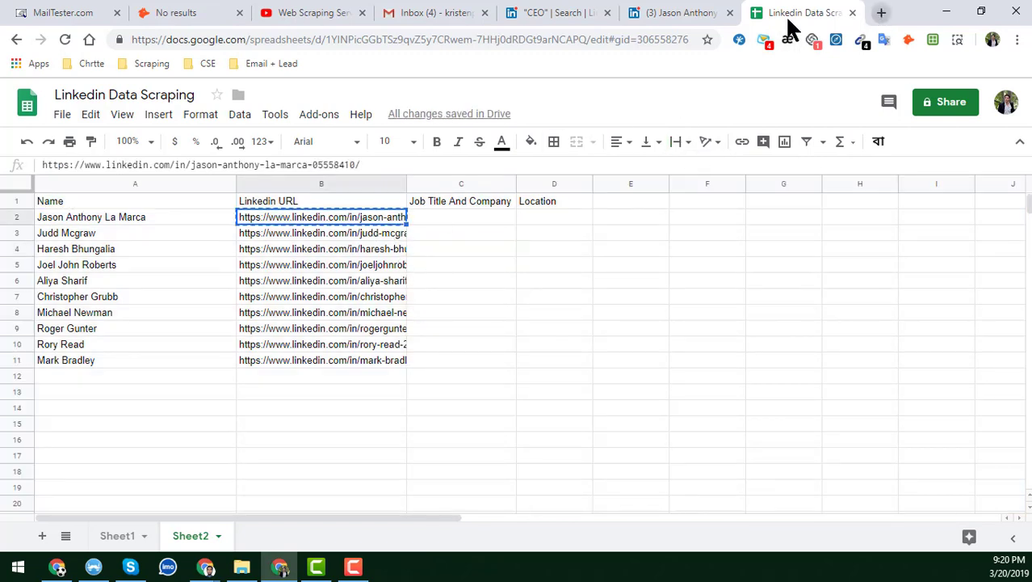
right_click(605, 39)
click(670, 155)
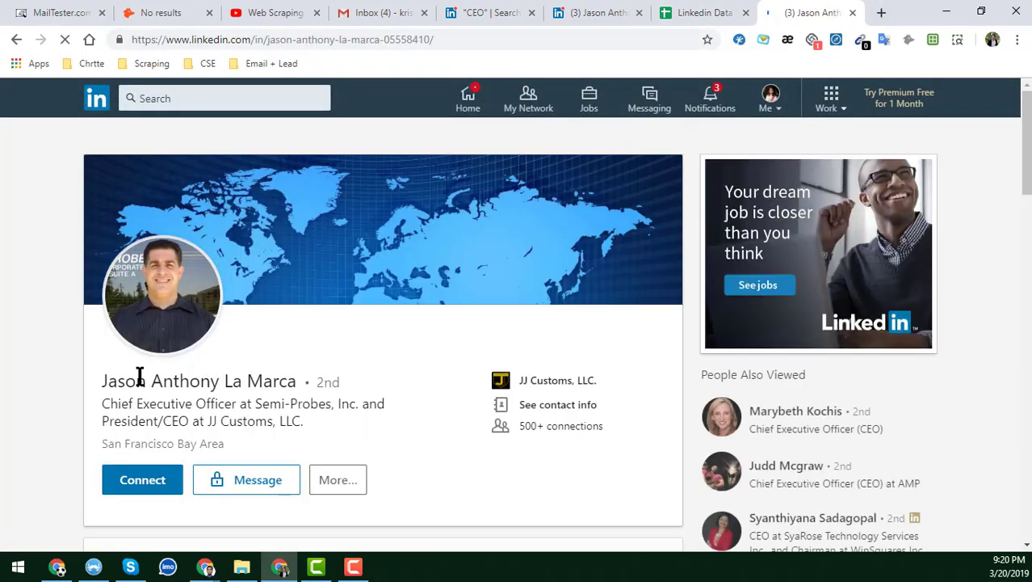
drag(106, 380, 307, 368)
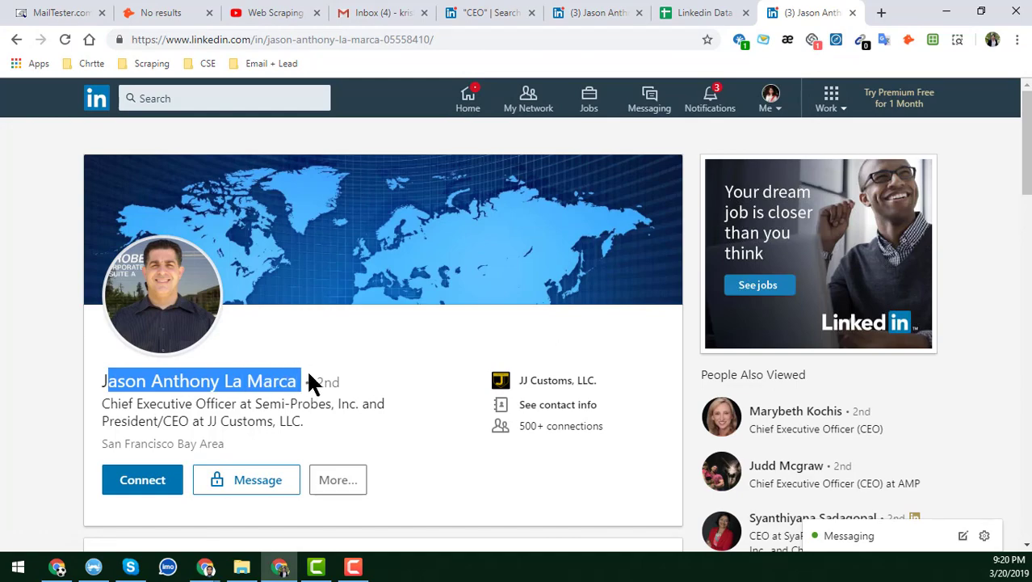
scroll(308, 368, down, 1)
scroll(315, 379, down, 2)
scroll(346, 375, up, 3)
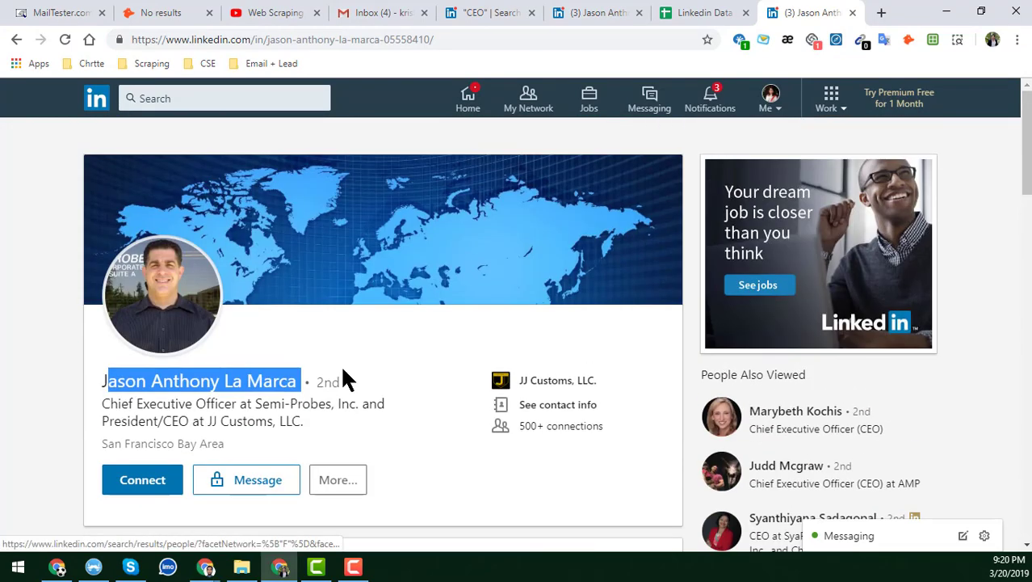
click(704, 9)
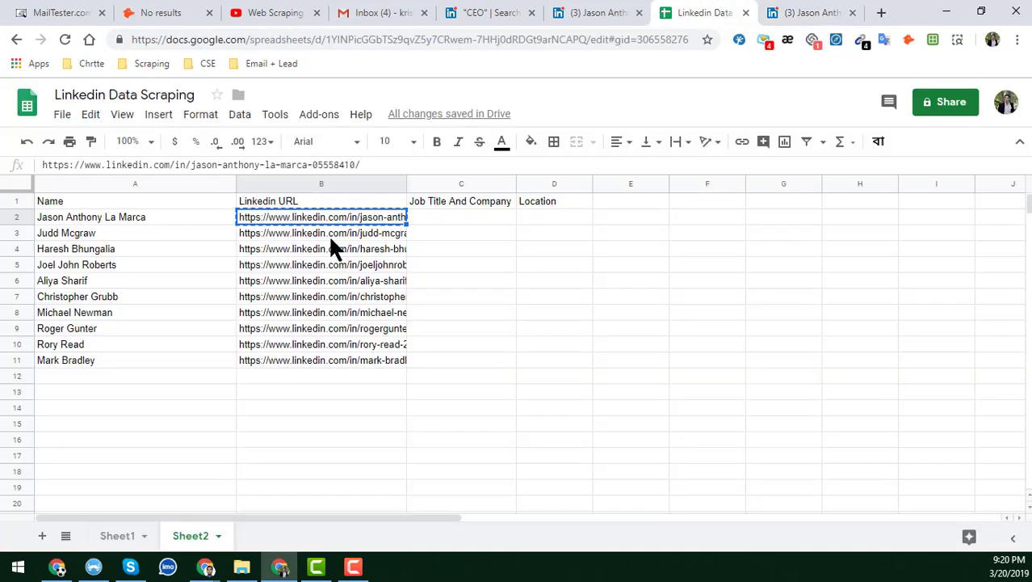
click(428, 218)
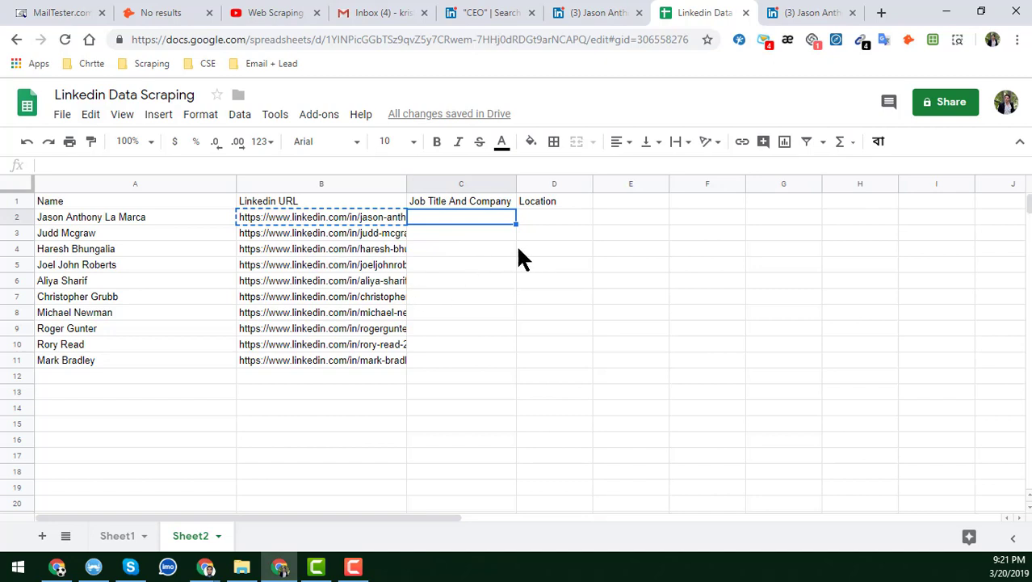
click(451, 203)
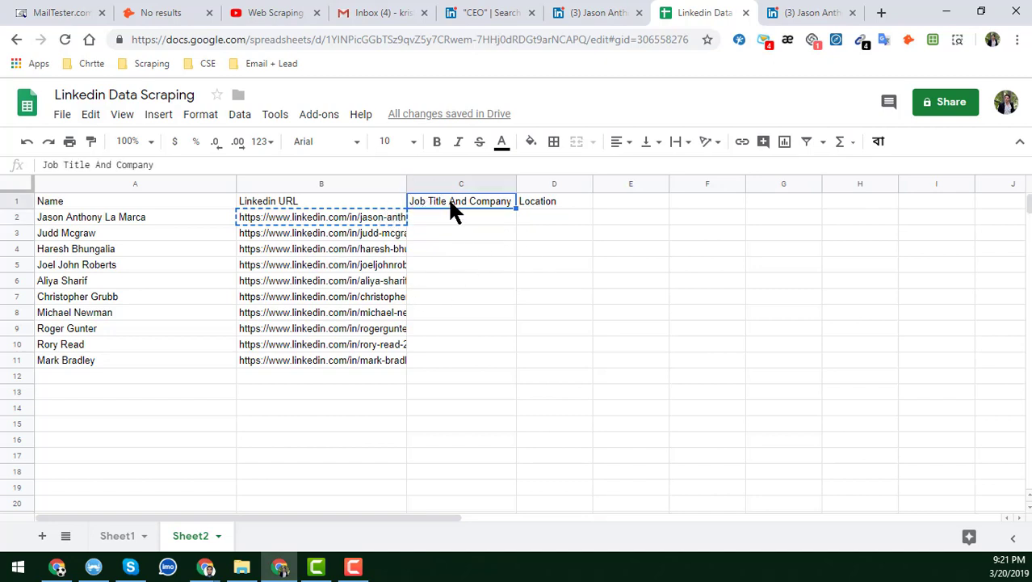
click(564, 208)
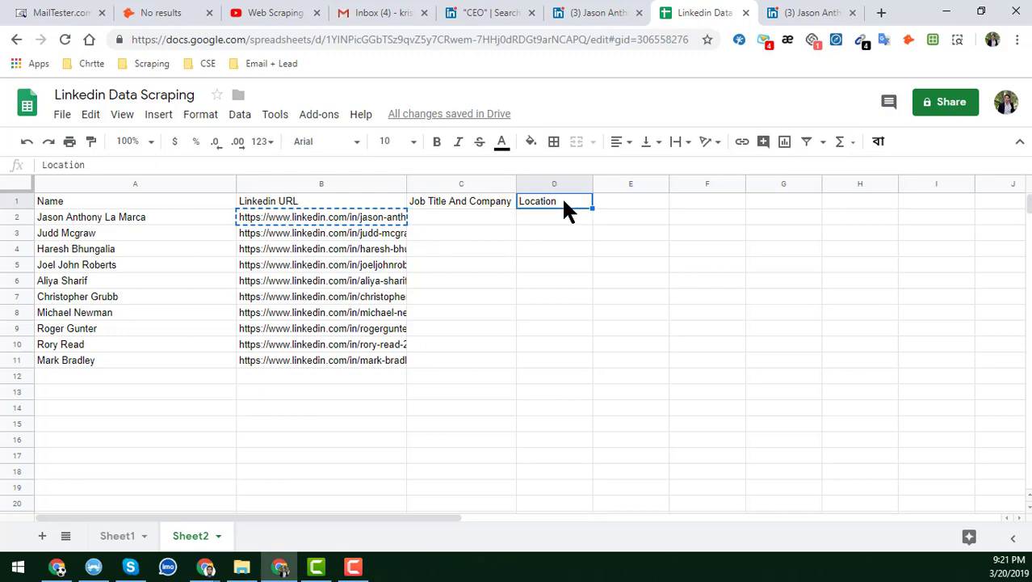
- Switch to the LinkedIn CEO search results and place the cursor in the XPather query for editing
click(512, 14)
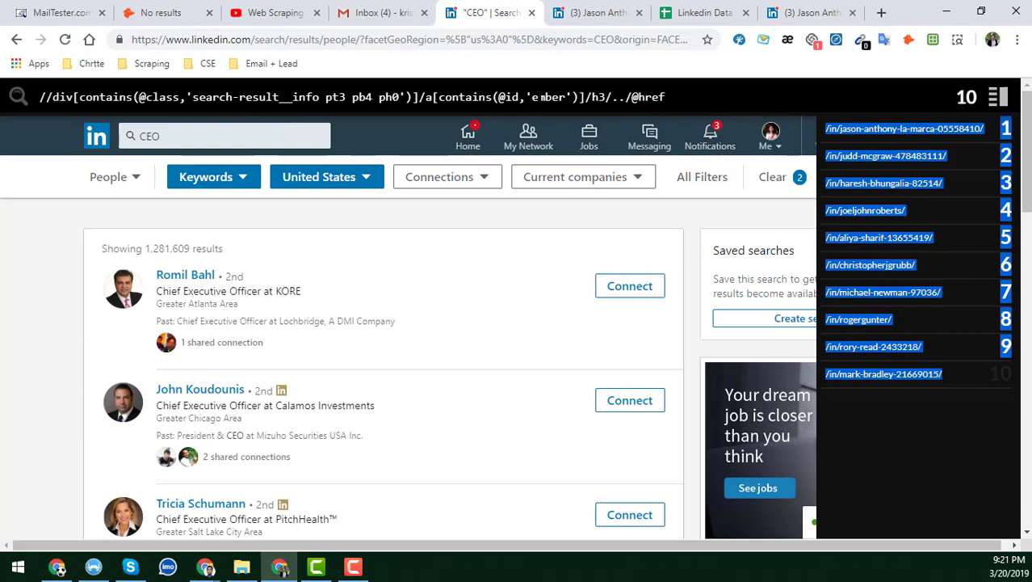
click(538, 97)
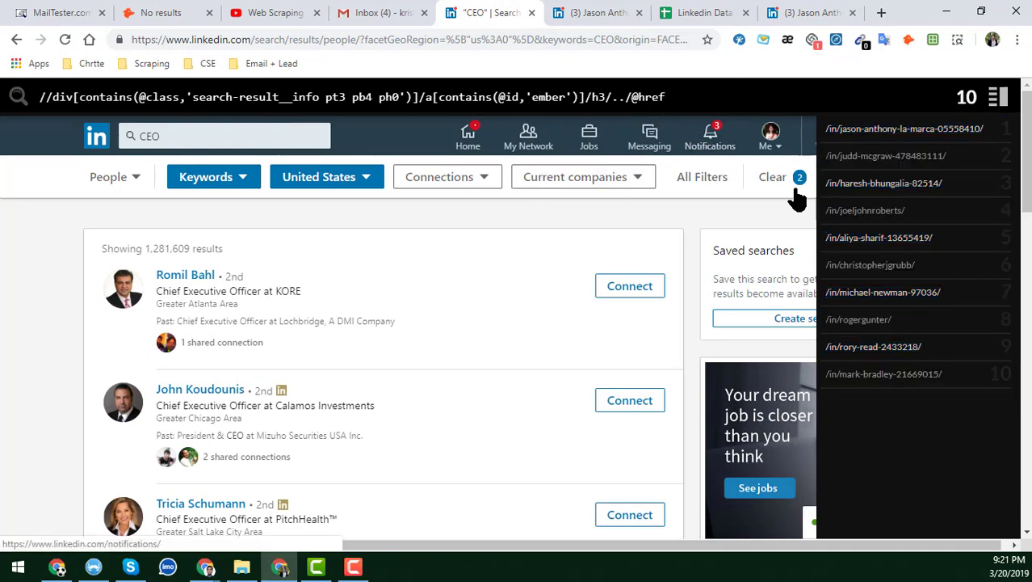